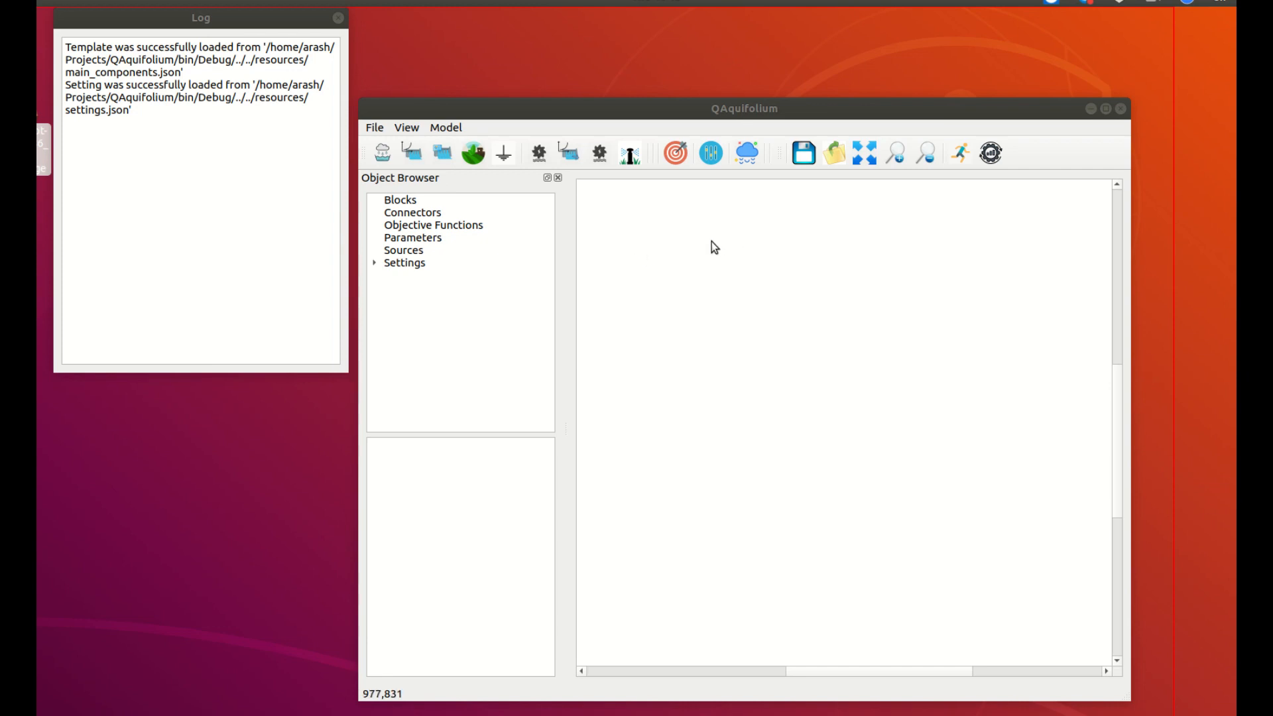
# Add the plugin unsaturated_soil.json from the QAquifolium project's resources folder.
pyautogui.click(374, 129)
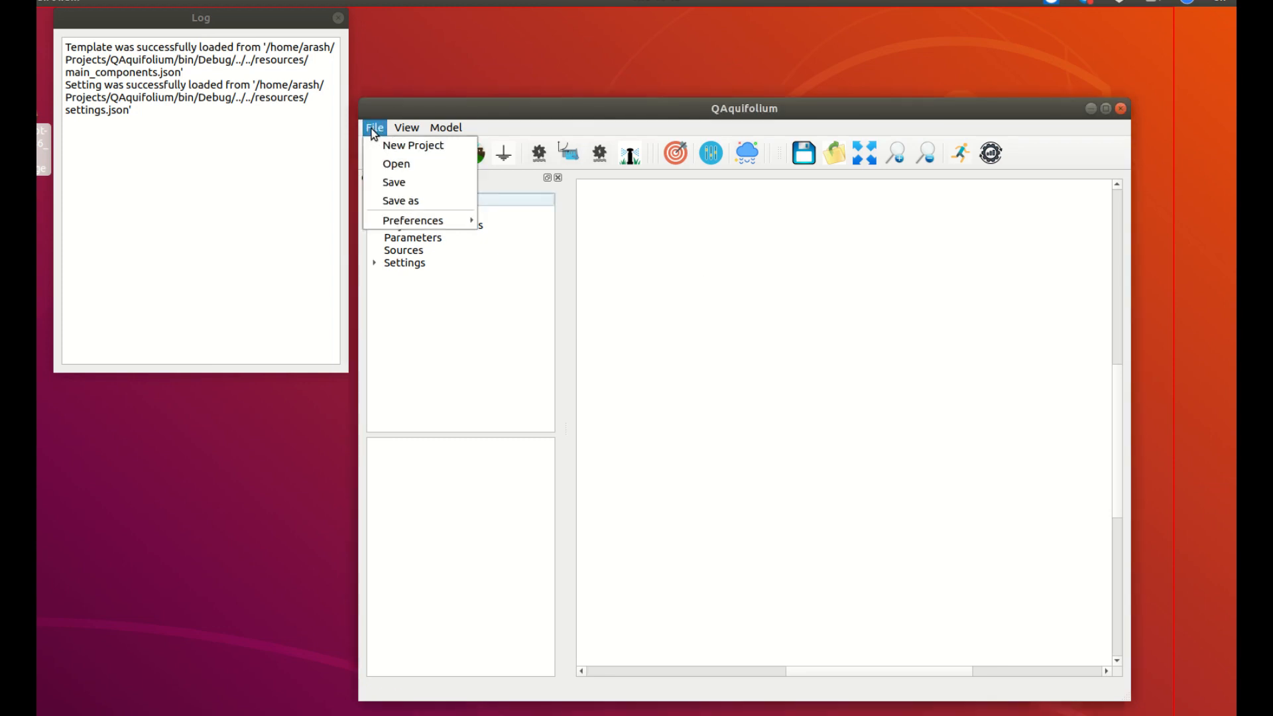
pyautogui.moveTo(405, 224)
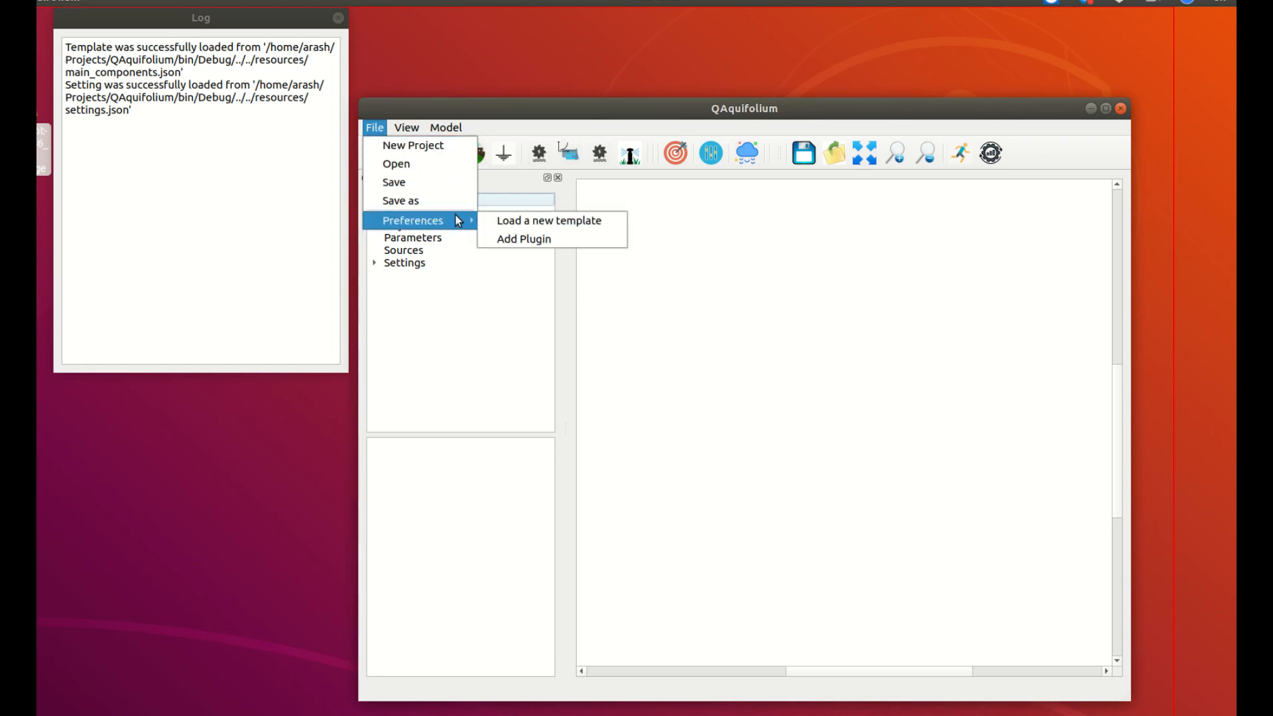
pyautogui.click(514, 241)
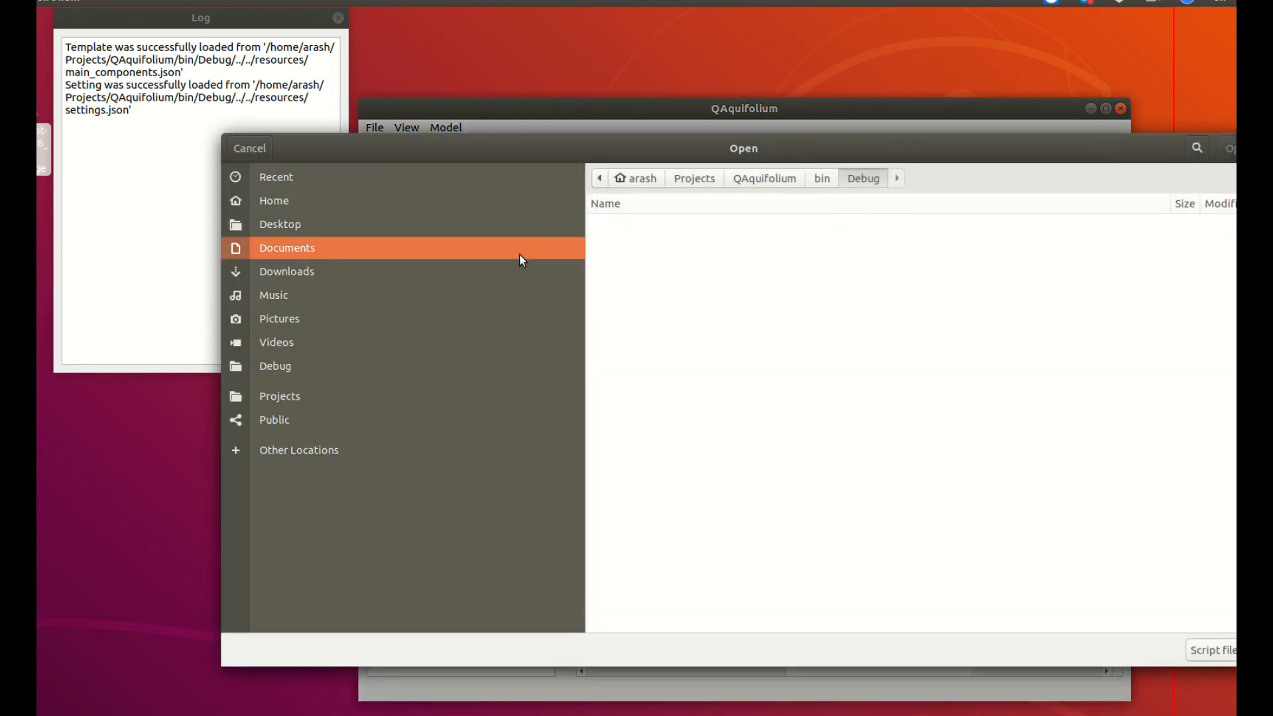
pyautogui.moveTo(646, 147); pyautogui.dragTo(596, 148)
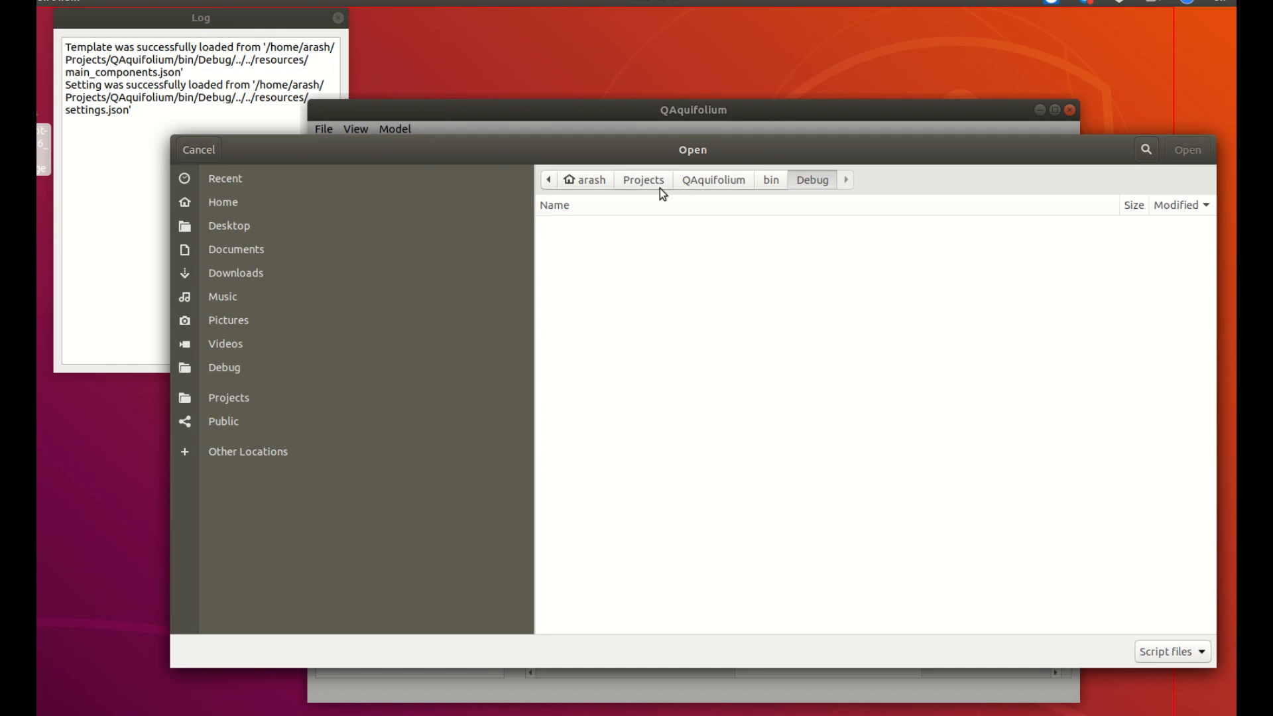
pyautogui.click(708, 181)
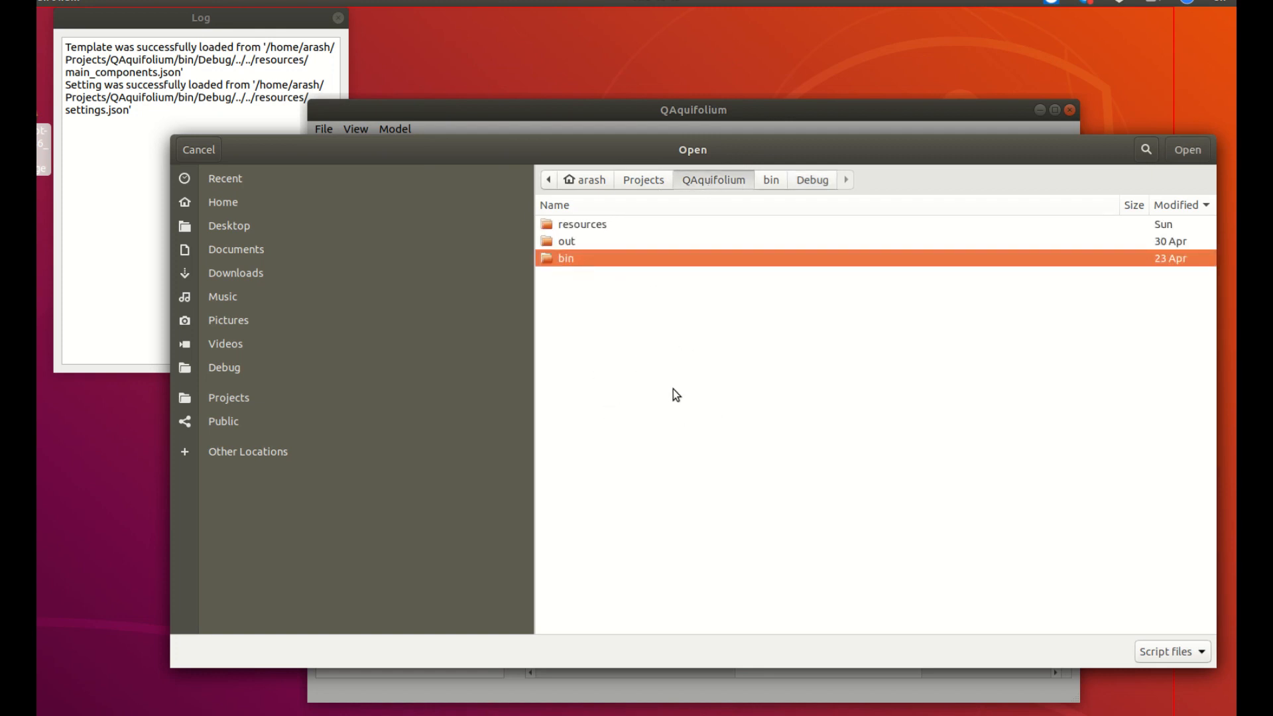
pyautogui.click(595, 229)
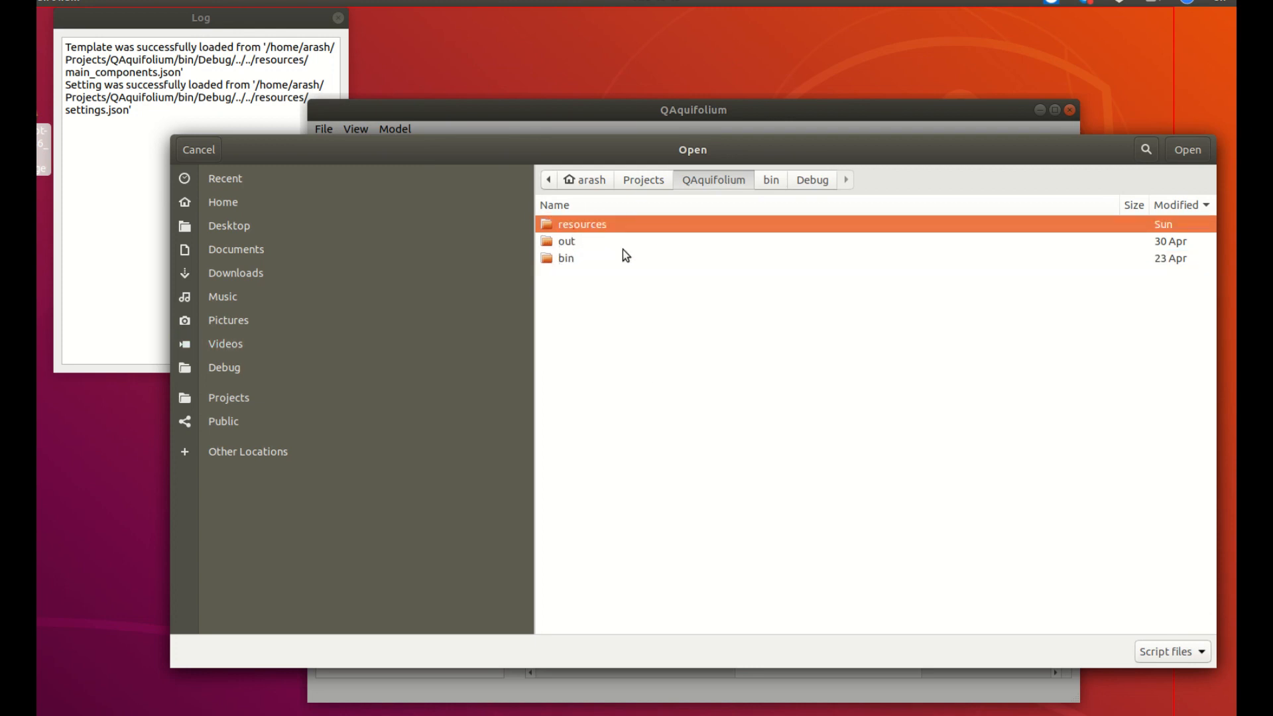
pyautogui.doubleClick(583, 224)
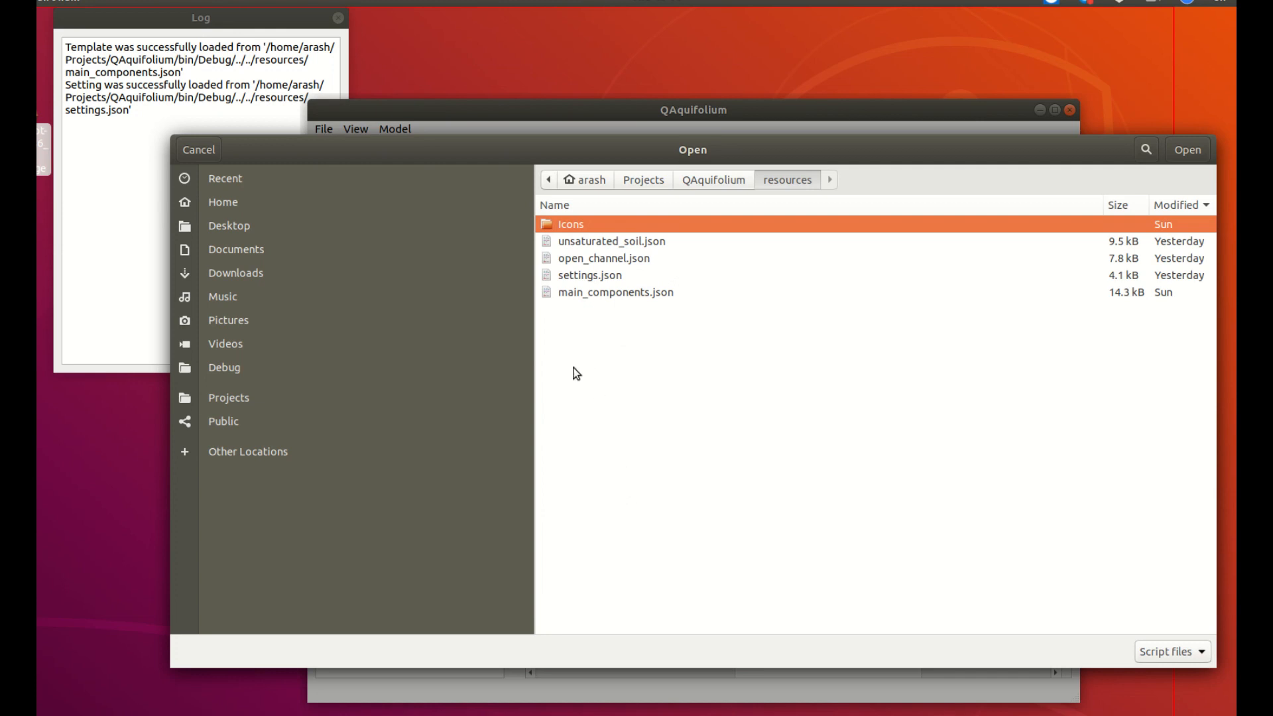
pyautogui.click(592, 244)
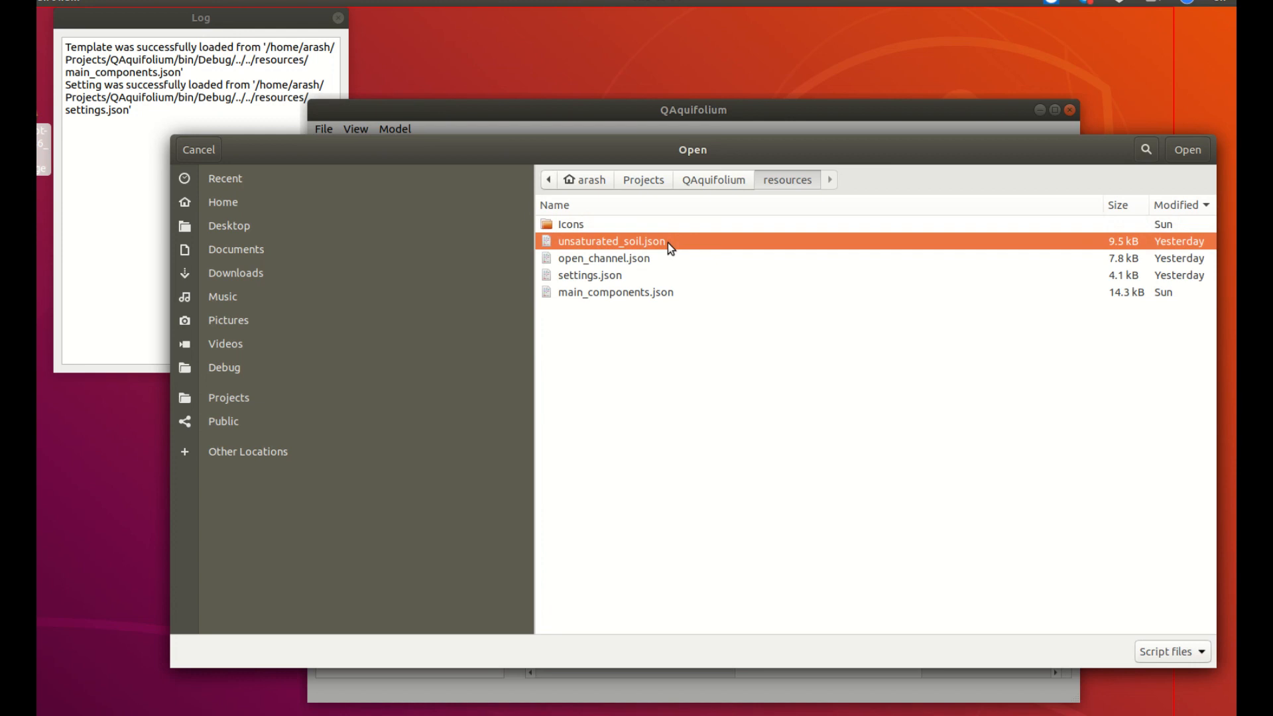
pyautogui.click(1193, 150)
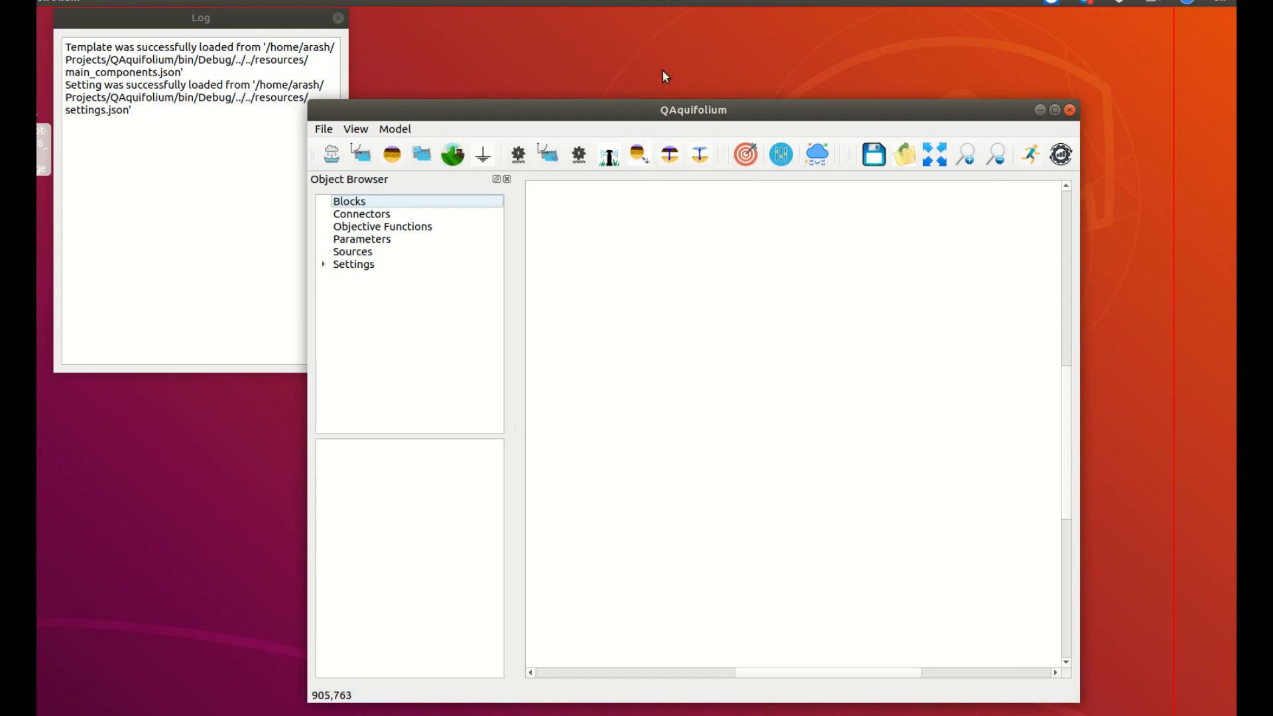
# Add a soil block, resize it to about 206 wide by 121 high, and place it near the canvas's upper edge.
pyautogui.moveTo(668, 117); pyautogui.dragTo(612, 112)
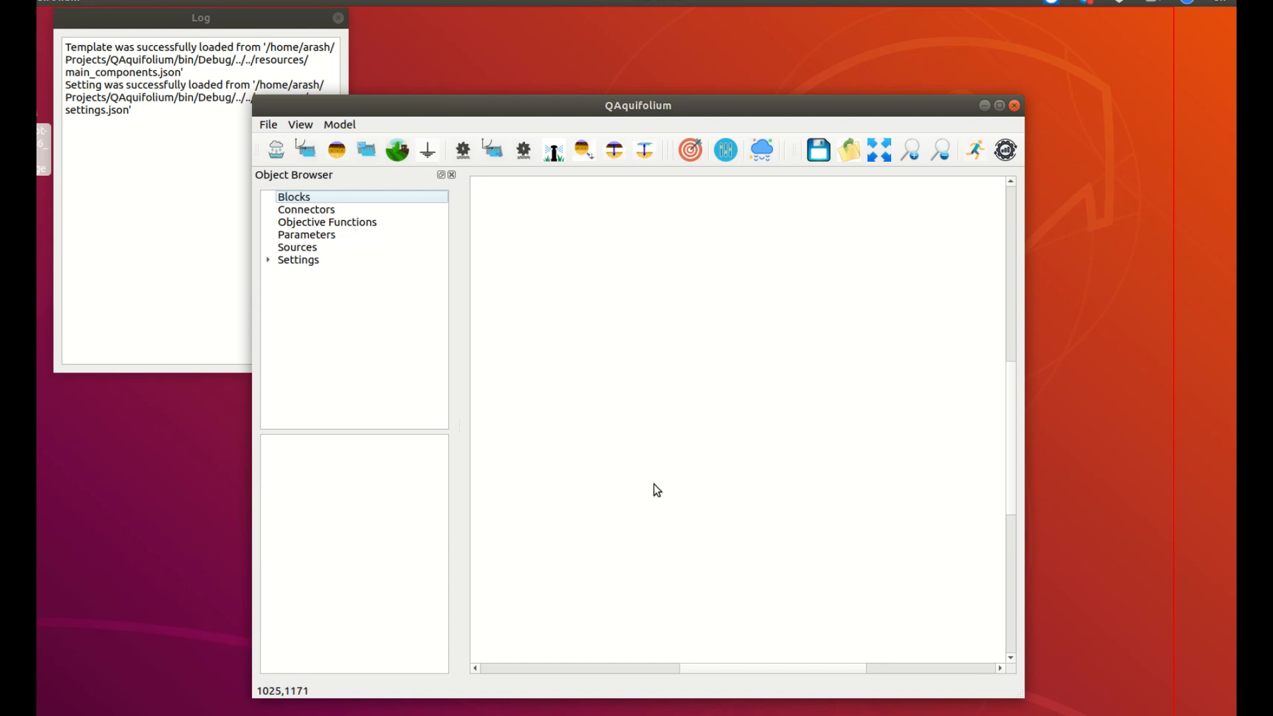
pyautogui.click(338, 155)
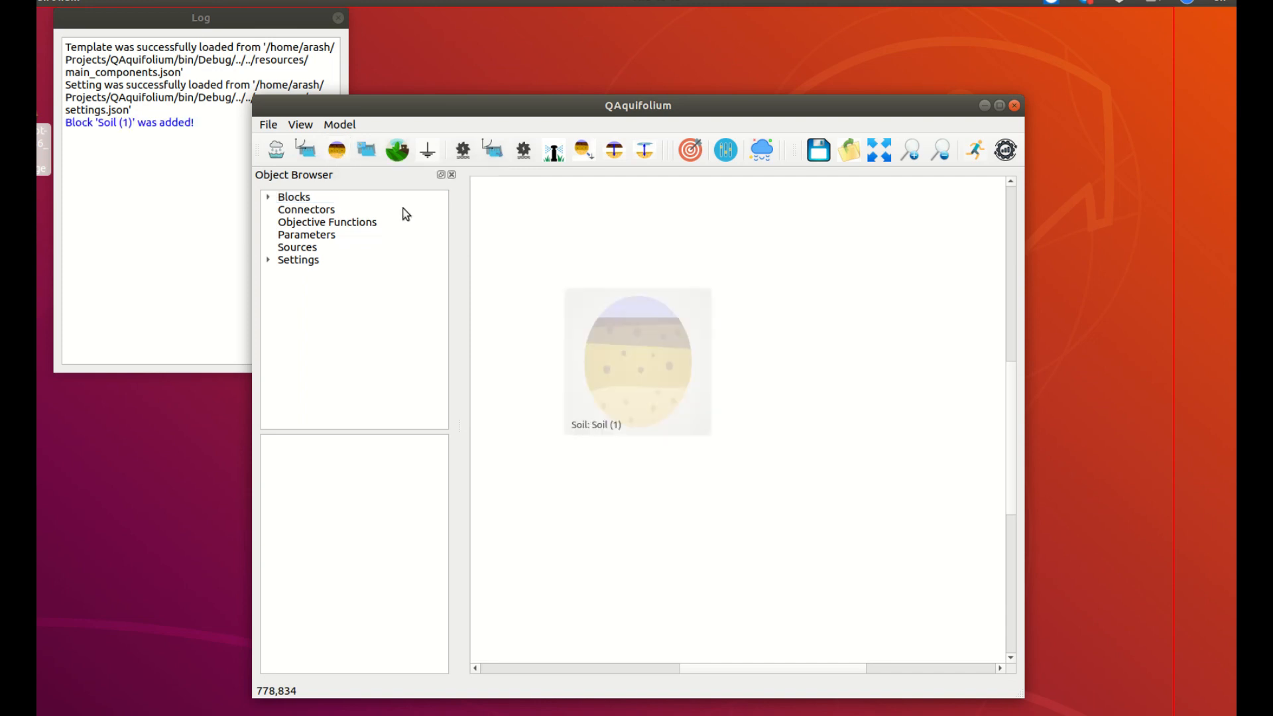
pyautogui.click(659, 387)
pyautogui.moveTo(711, 435); pyautogui.dragTo(716, 375)
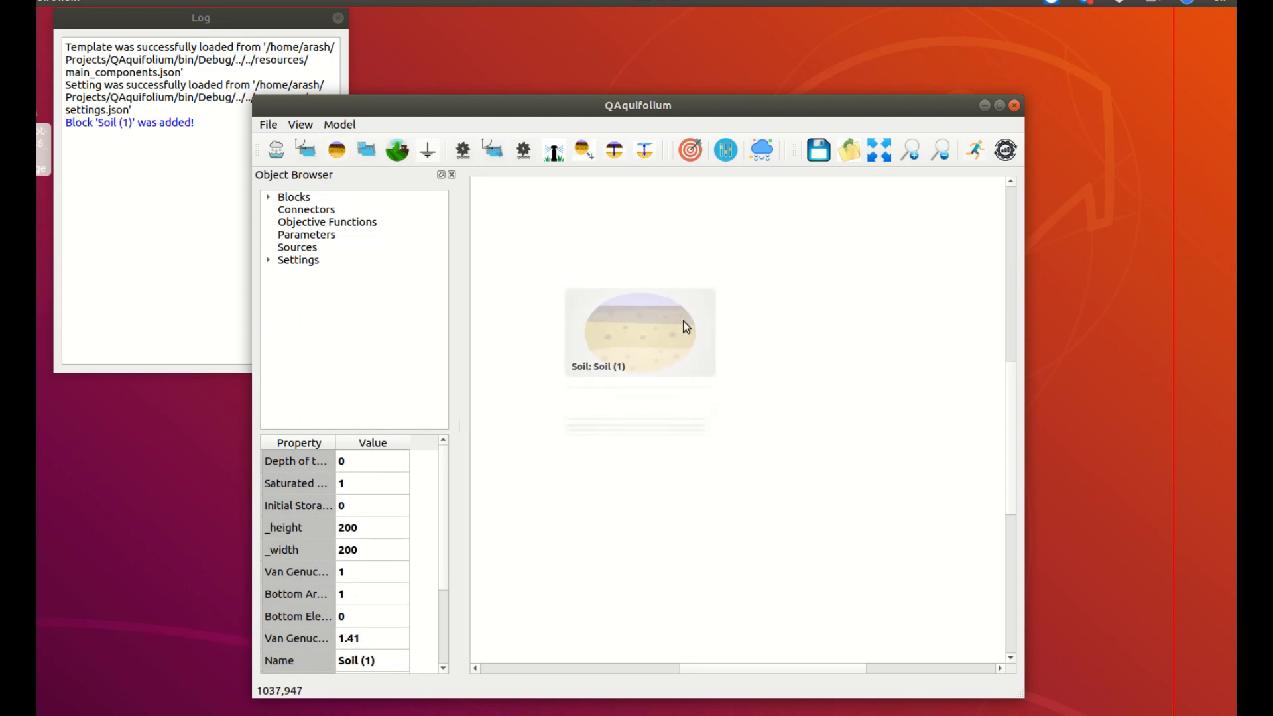
pyautogui.moveTo(673, 328); pyautogui.dragTo(701, 281)
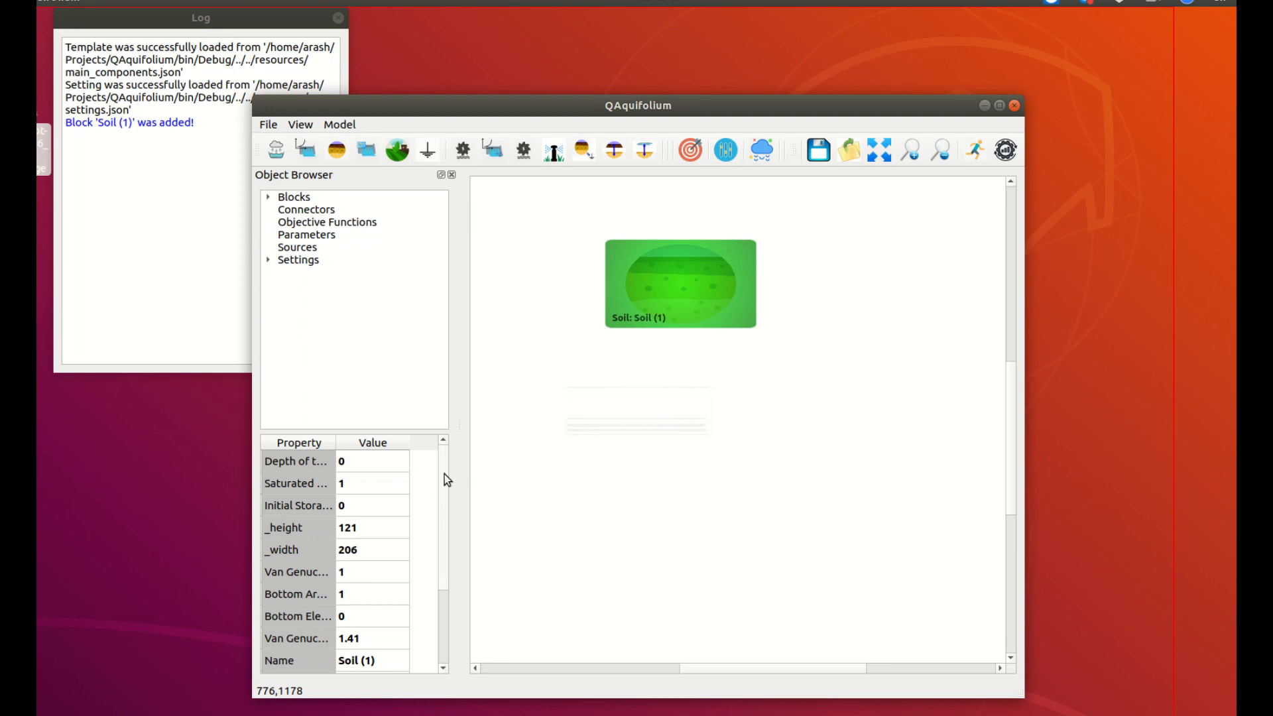
# Set the soil block's depth to 0.4 and its bottom elevation to -0.4.
pyautogui.click(368, 464)
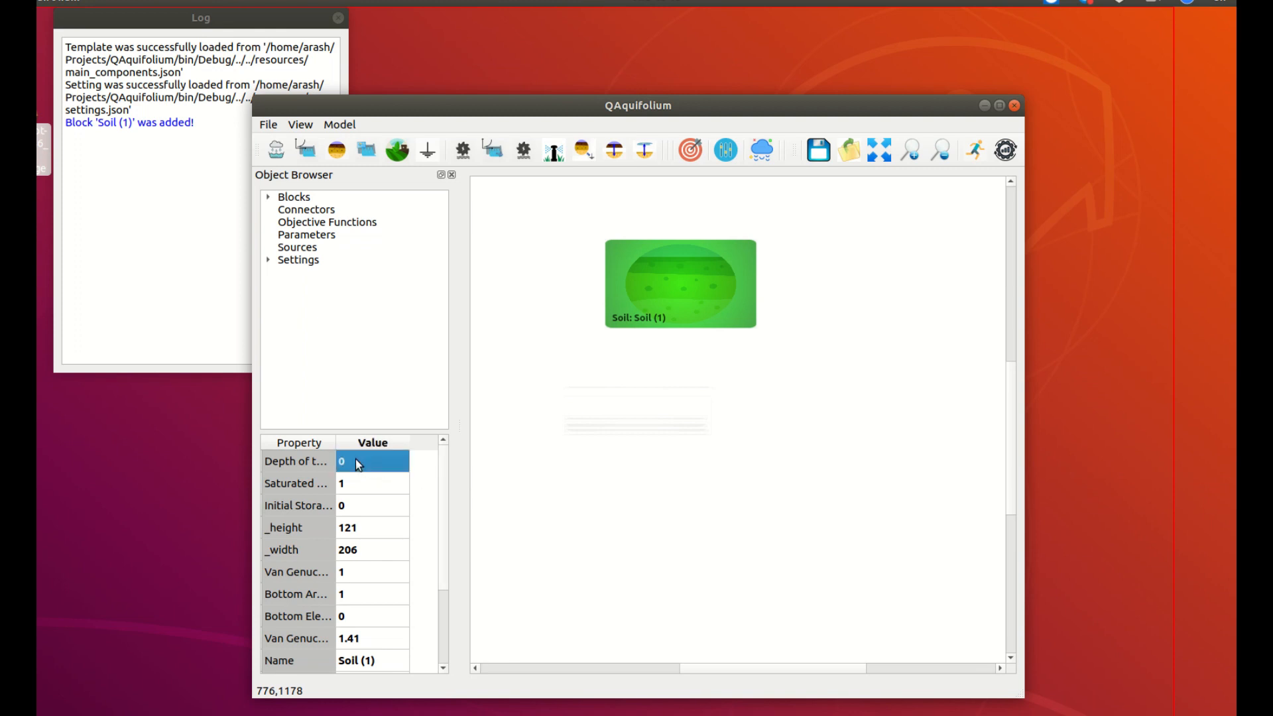
pyautogui.click(369, 461)
pyautogui.write('0.4')
pyautogui.press('Return')
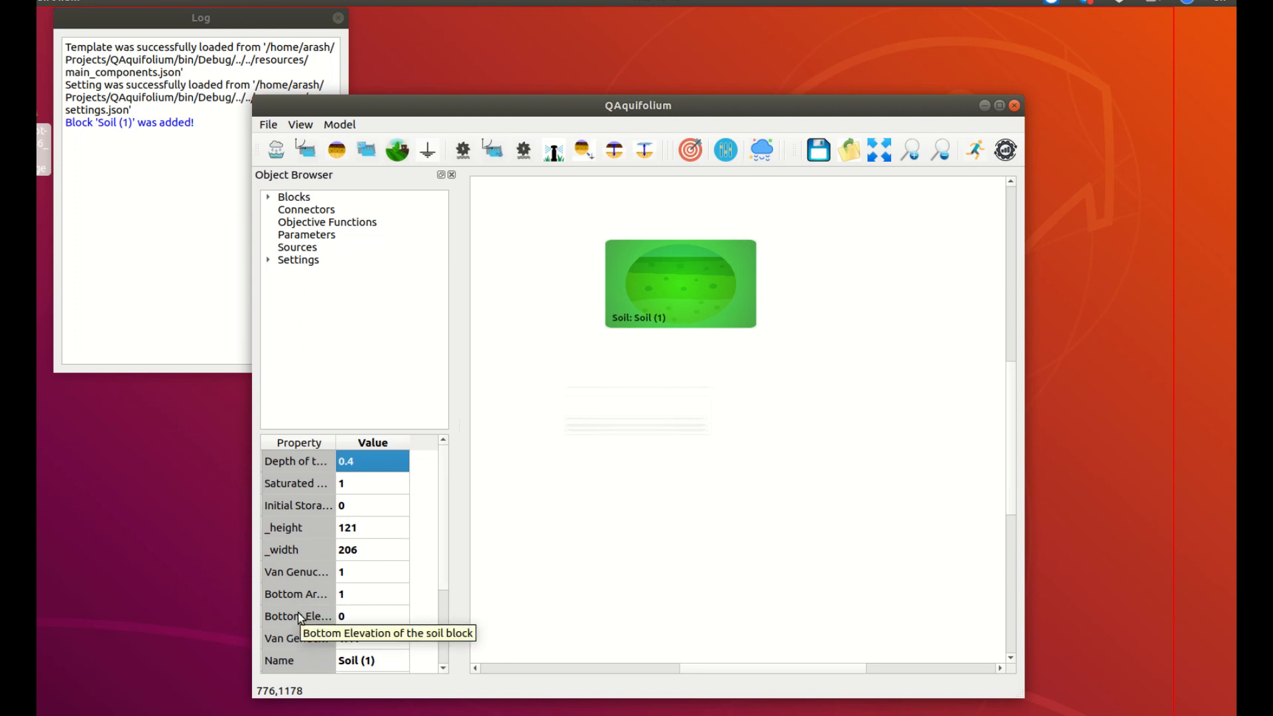
pyautogui.click(349, 615)
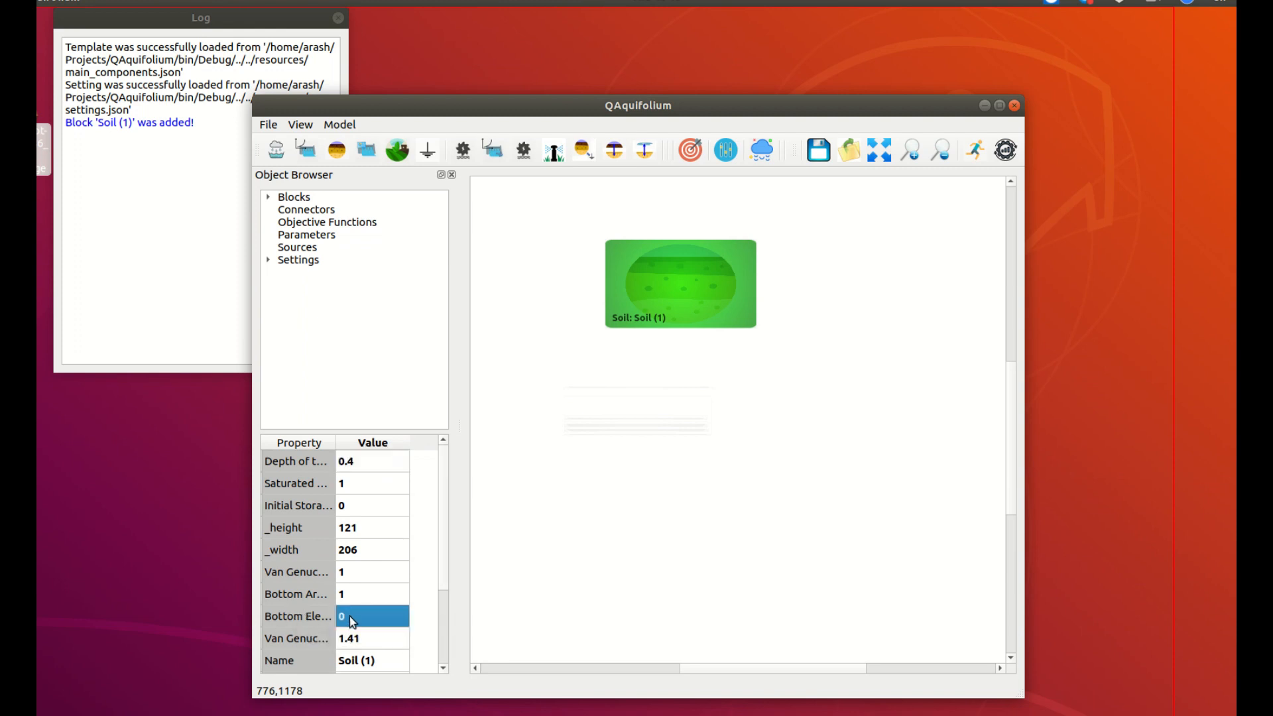
pyautogui.write('-0.4')
pyautogui.press('Return')
# Widen the property name column and the object browser area to make more of the property names readable.
pyautogui.moveTo(444, 486); pyautogui.dragTo(451, 553)
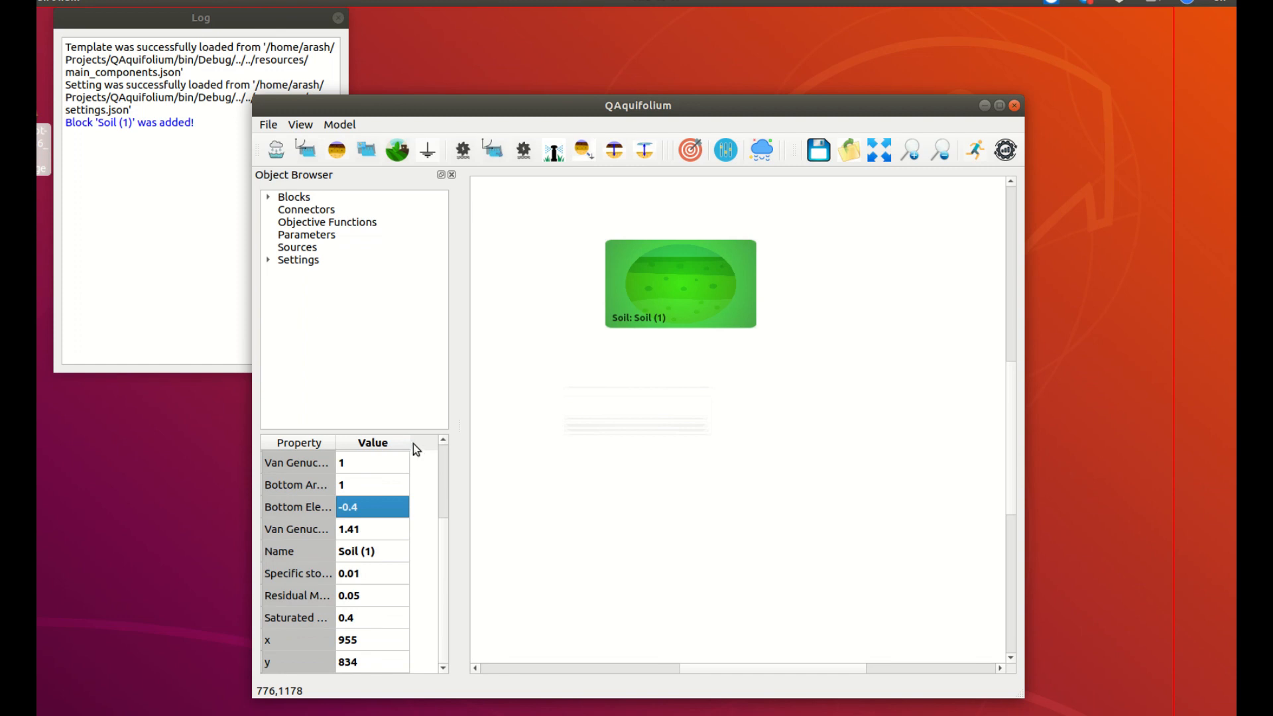
pyautogui.moveTo(410, 443); pyautogui.dragTo(425, 446)
pyautogui.moveTo(336, 446); pyautogui.dragTo(380, 450)
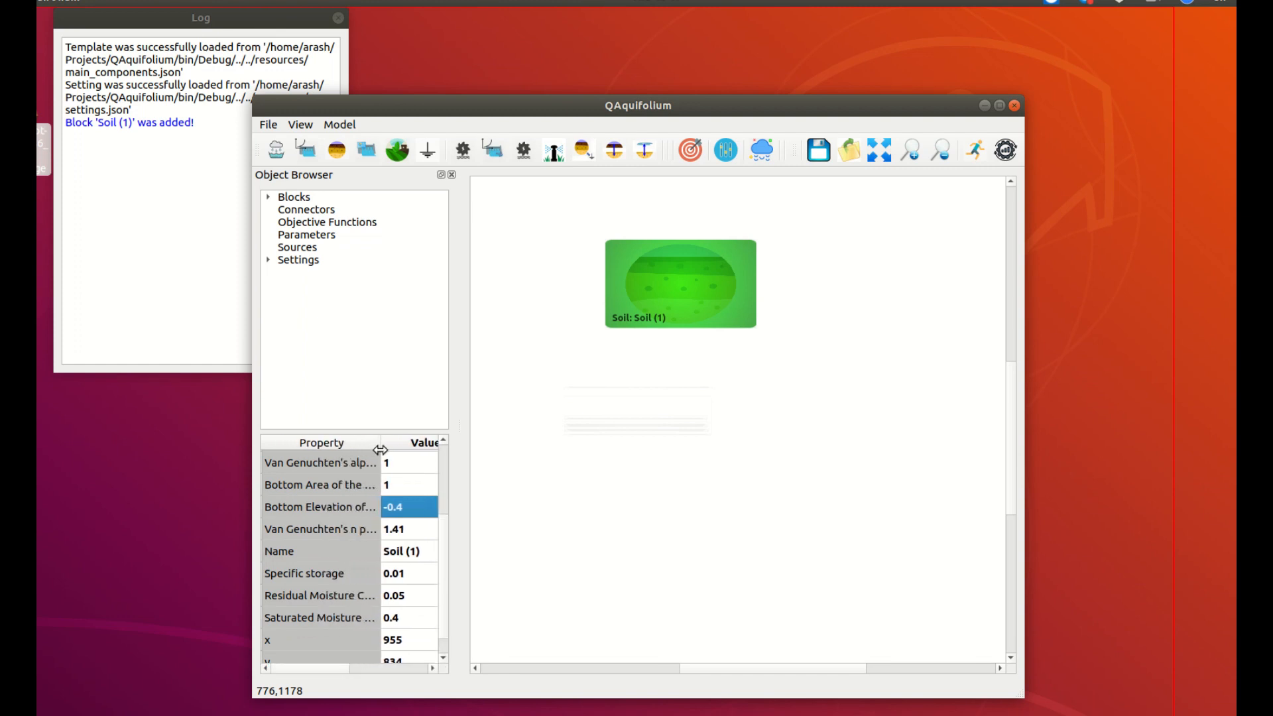
pyautogui.moveTo(459, 426); pyautogui.dragTo(527, 424)
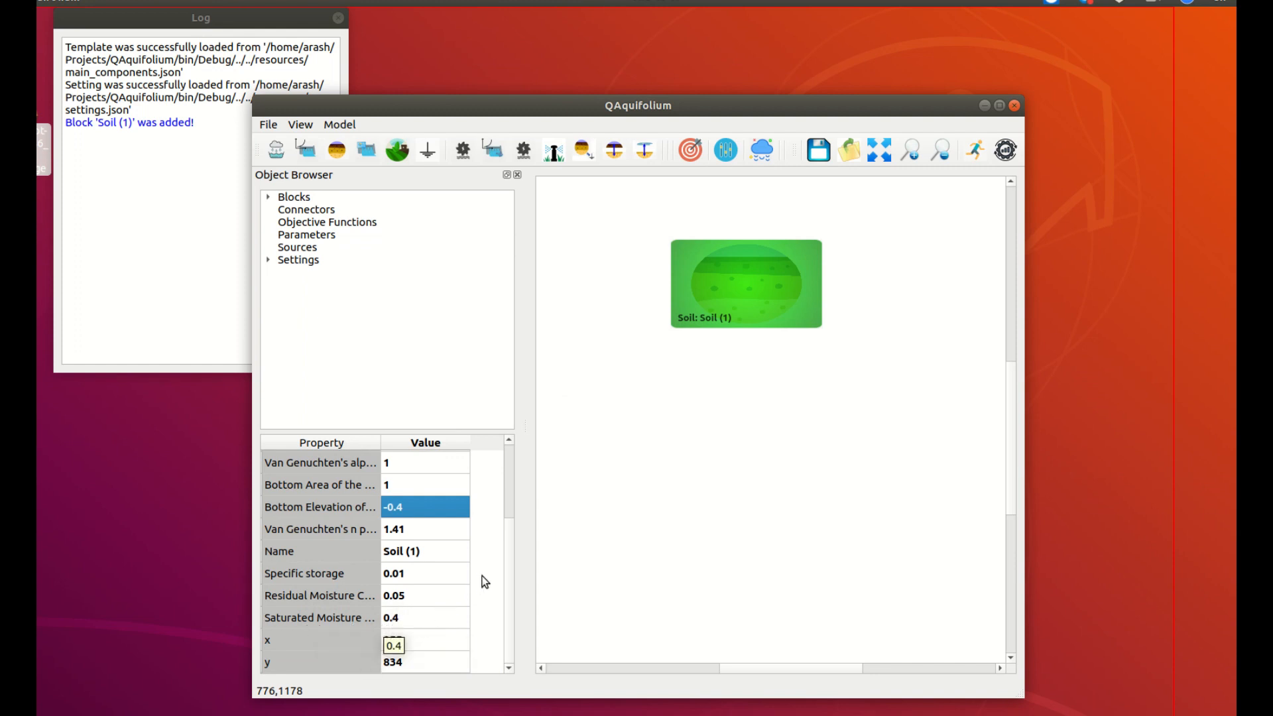
# Set the soil block's initial storage to 0.1.
pyautogui.scroll(2, 511, 483)
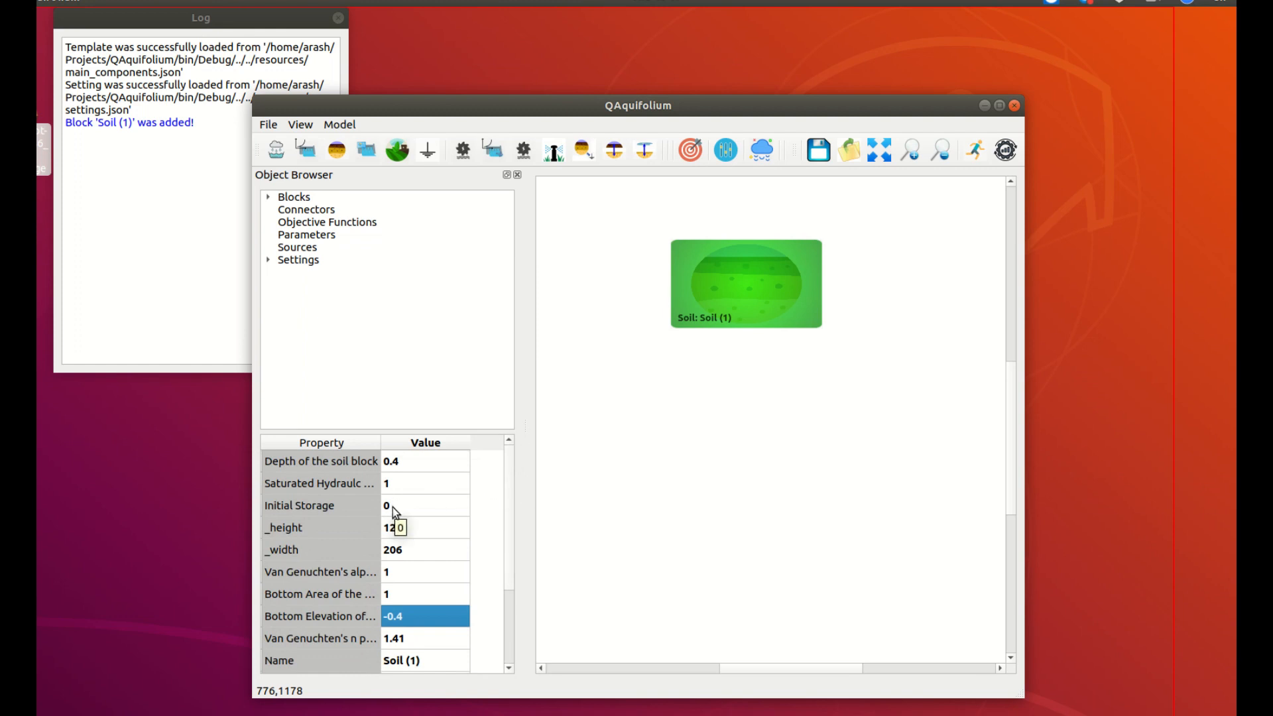
pyautogui.scroll(-2, 508, 489)
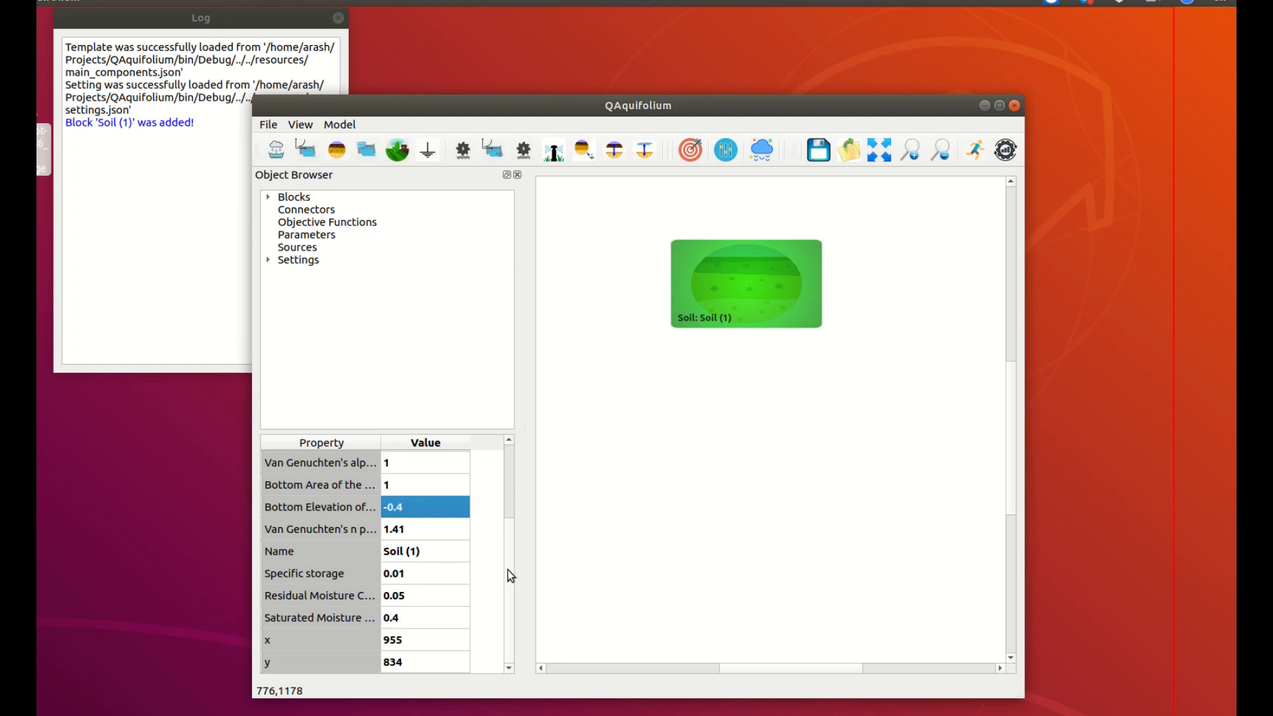
pyautogui.scroll(2, 512, 516)
pyautogui.scroll(-2, 511, 568)
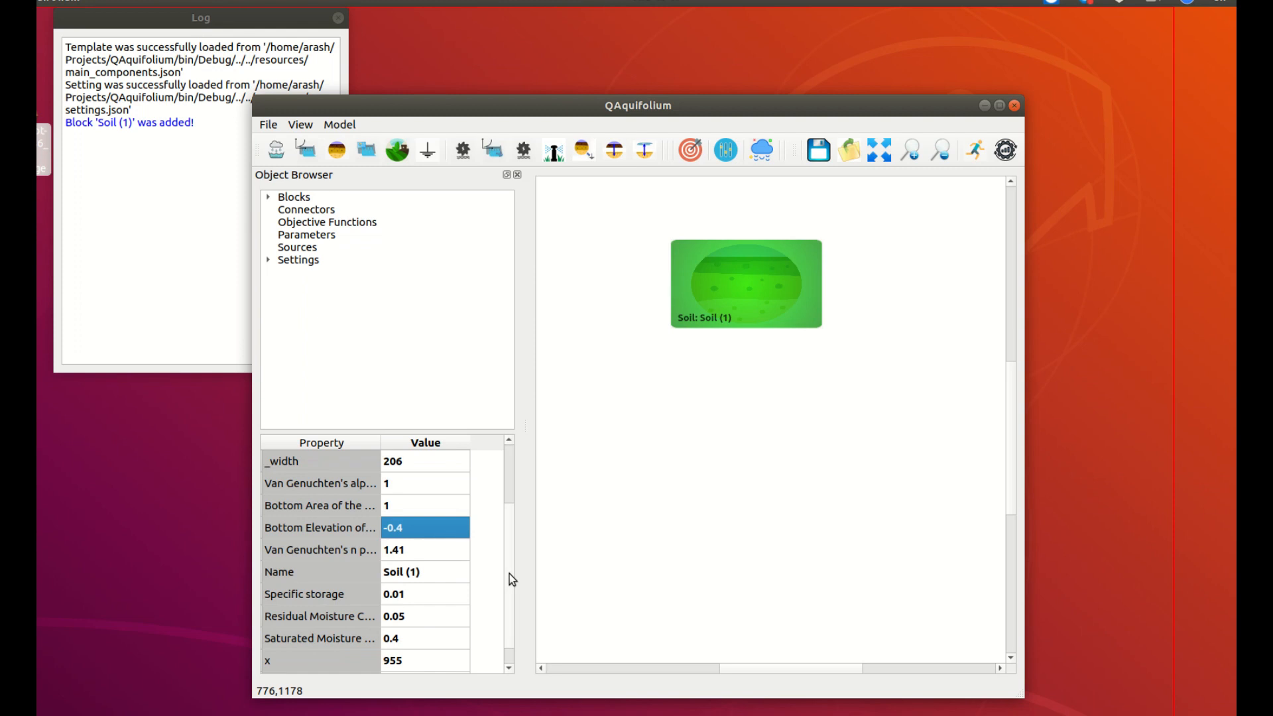
pyautogui.moveTo(510, 574); pyautogui.dragTo(510, 507)
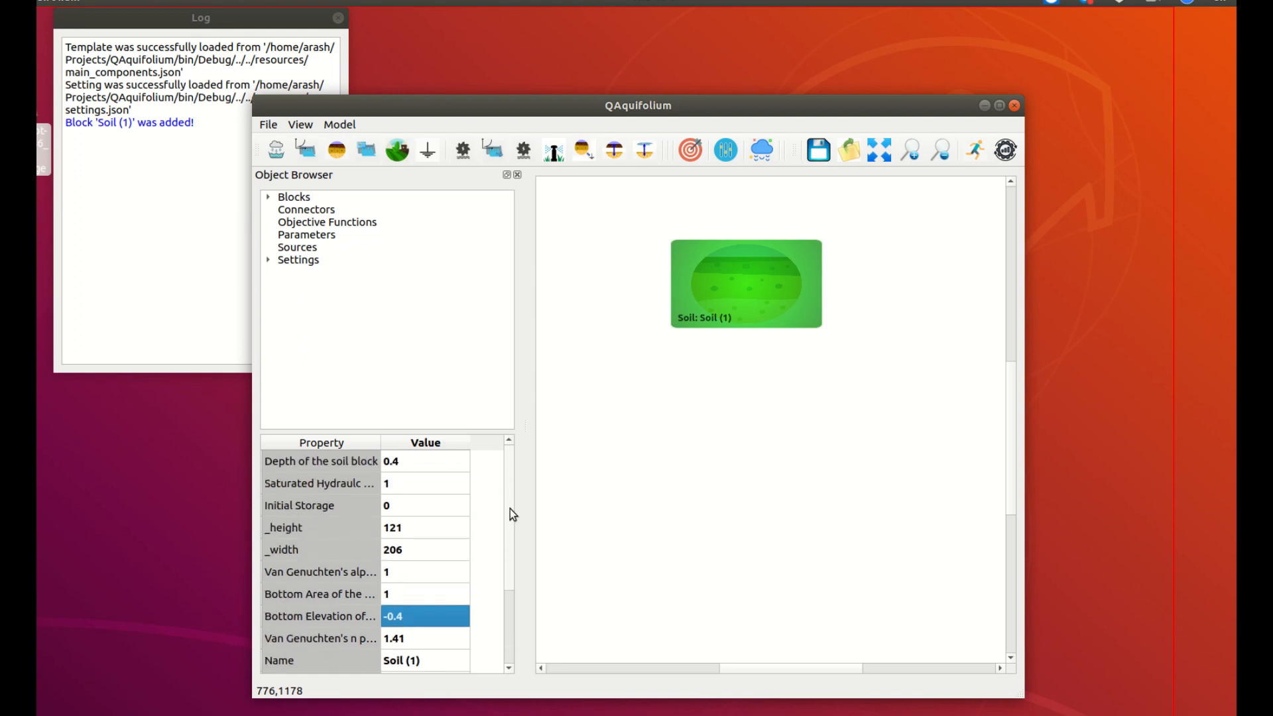
pyautogui.doubleClick(401, 507)
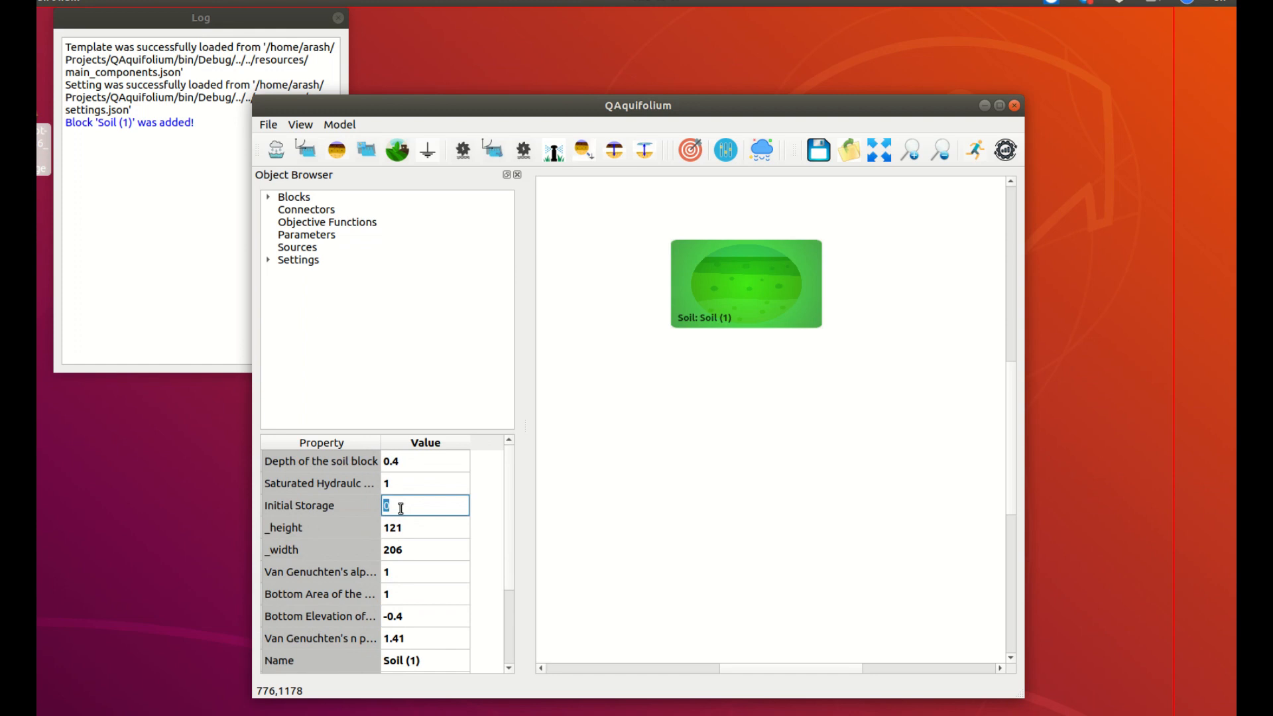
pyautogui.write('0.1')
pyautogui.press('Return')
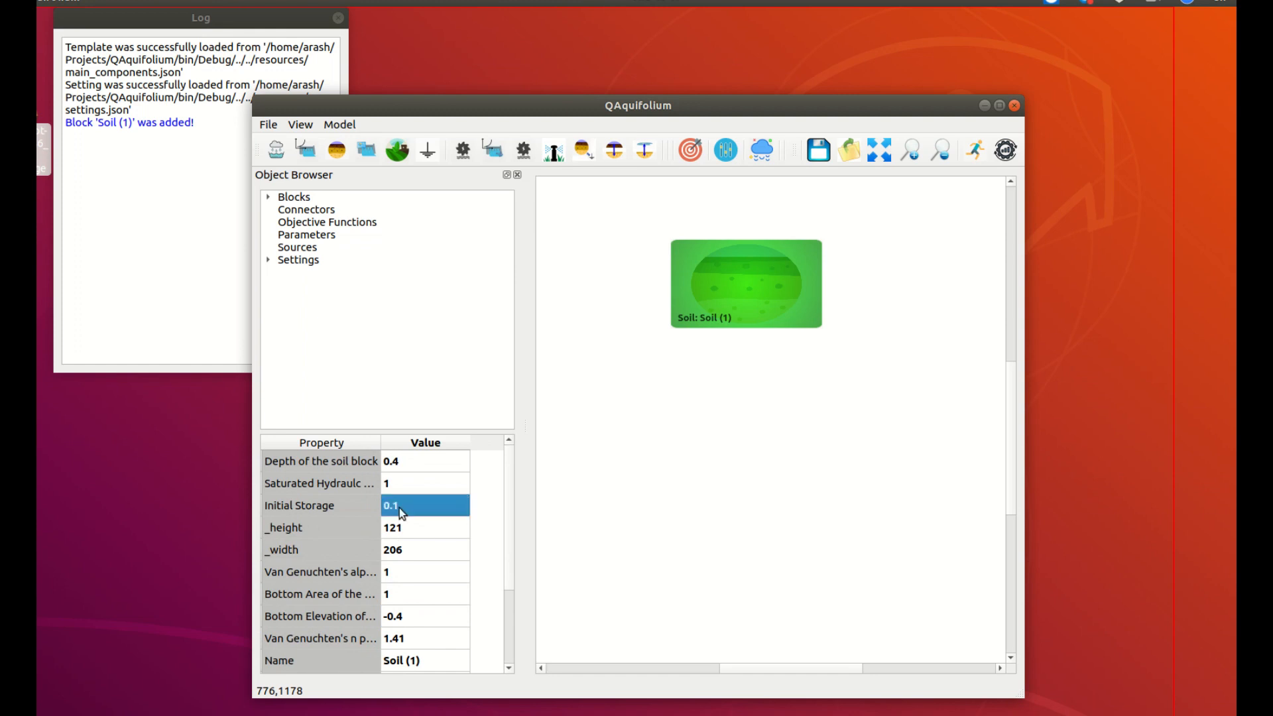
pyautogui.moveTo(507, 507)
pyautogui.mouseDown()
pyautogui.moveTo(502, 577)
pyautogui.moveTo(512, 488)
pyautogui.mouseUp()
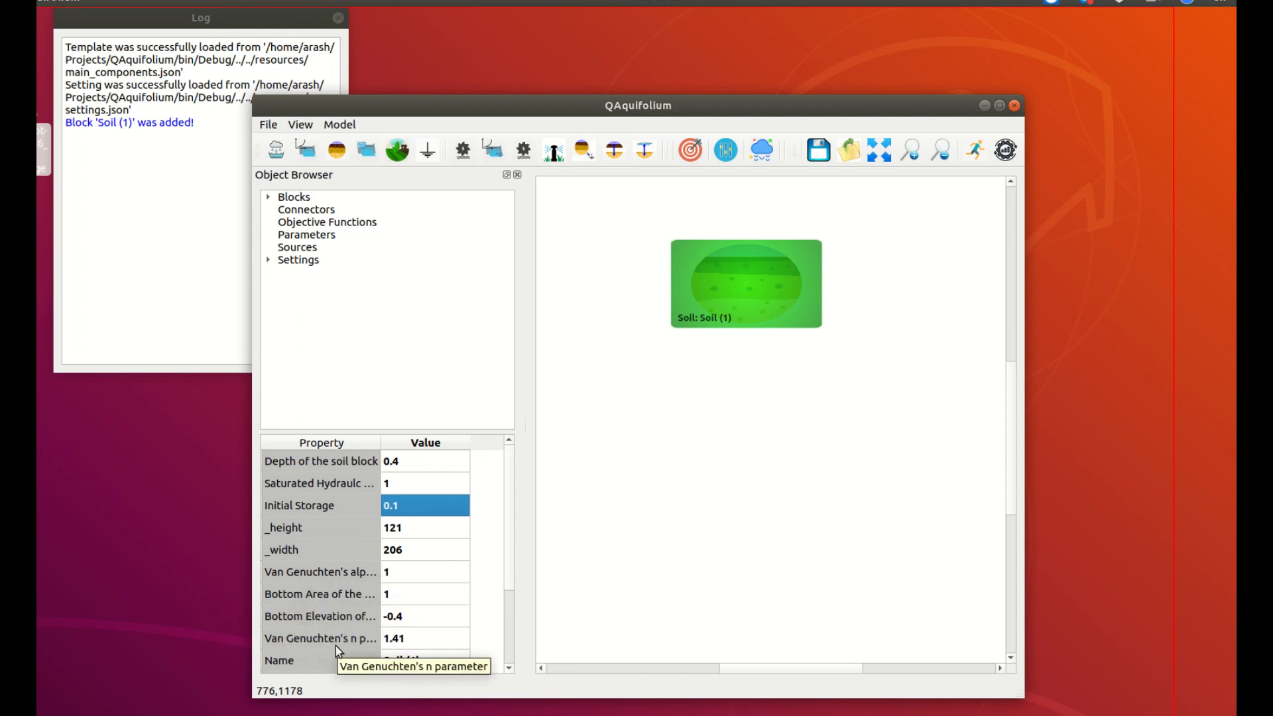
pyautogui.moveTo(512, 546); pyautogui.dragTo(507, 600)
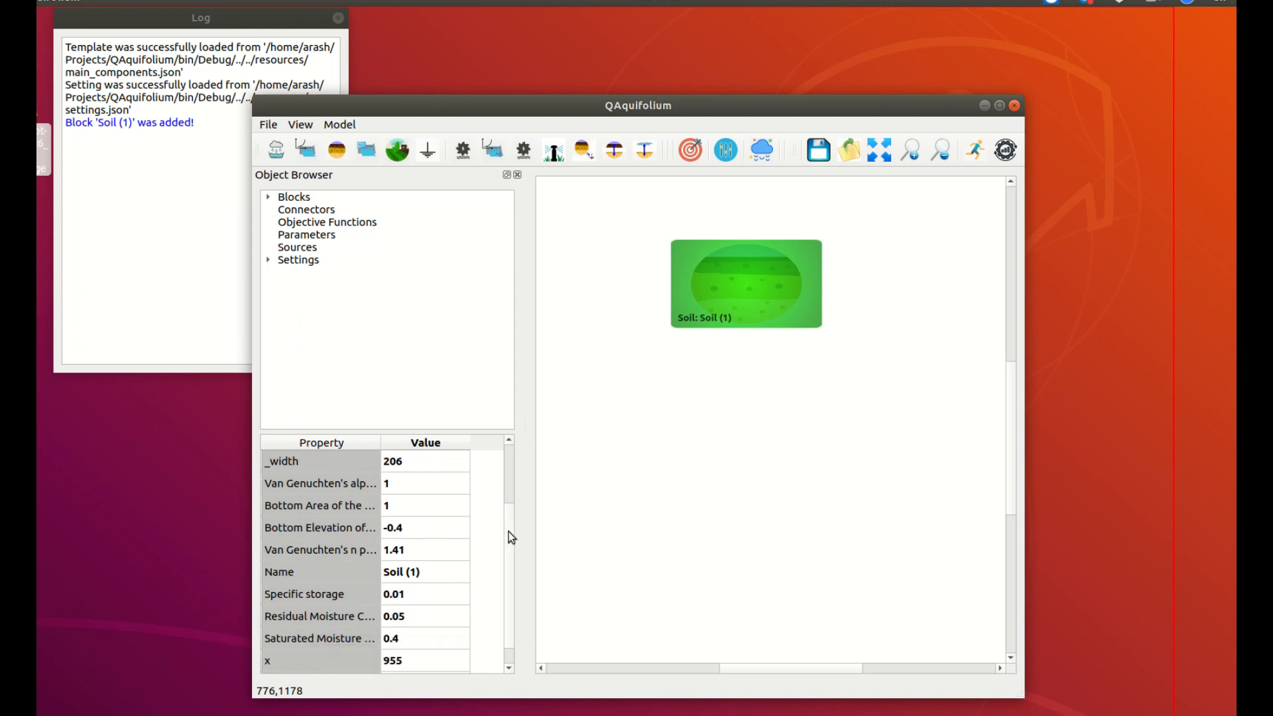
pyautogui.moveTo(507, 532); pyautogui.dragTo(512, 466)
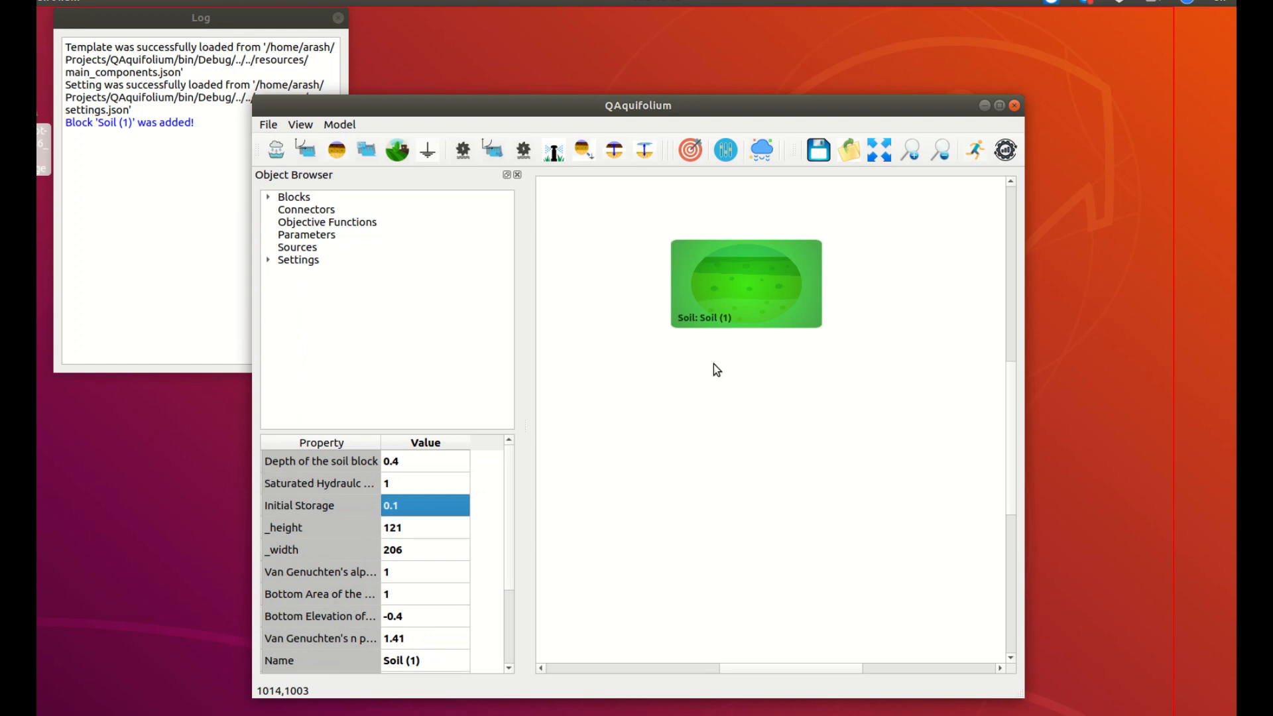
# Duplicate the Soil (1) block and place the copy directly below it.
pyautogui.click(886, 292)
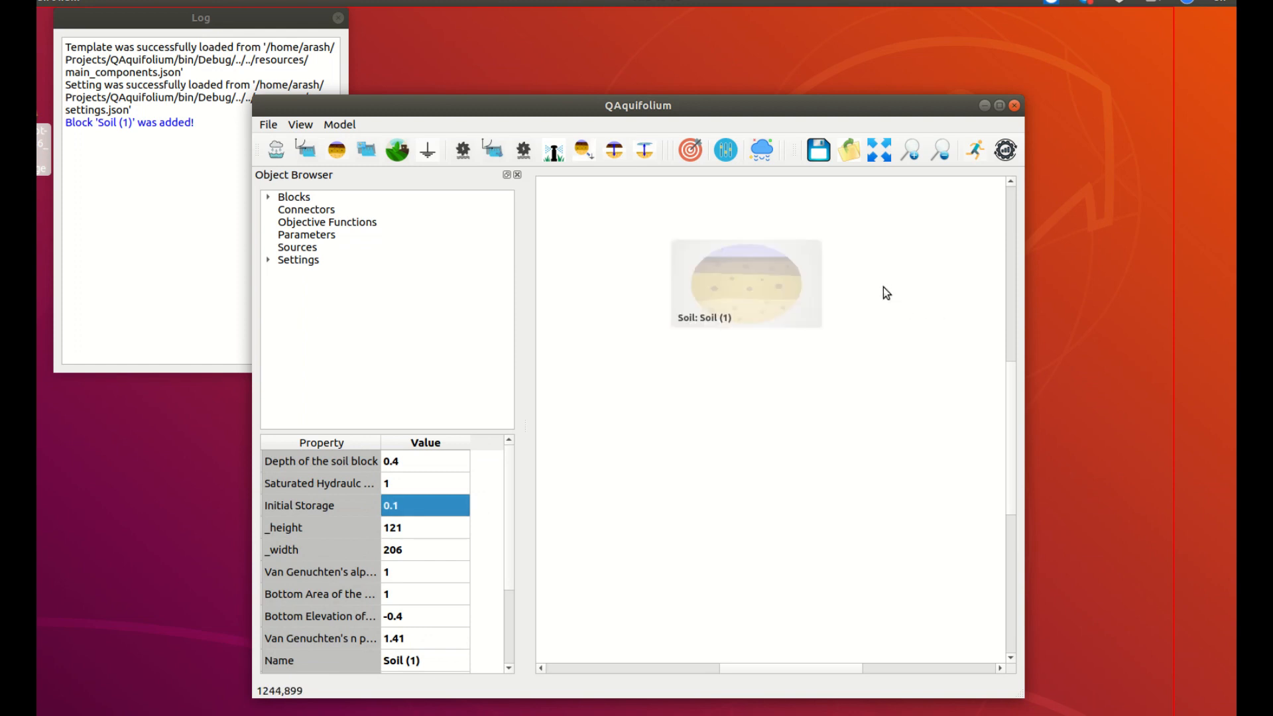
pyautogui.click(729, 283)
pyautogui.rightClick(729, 284)
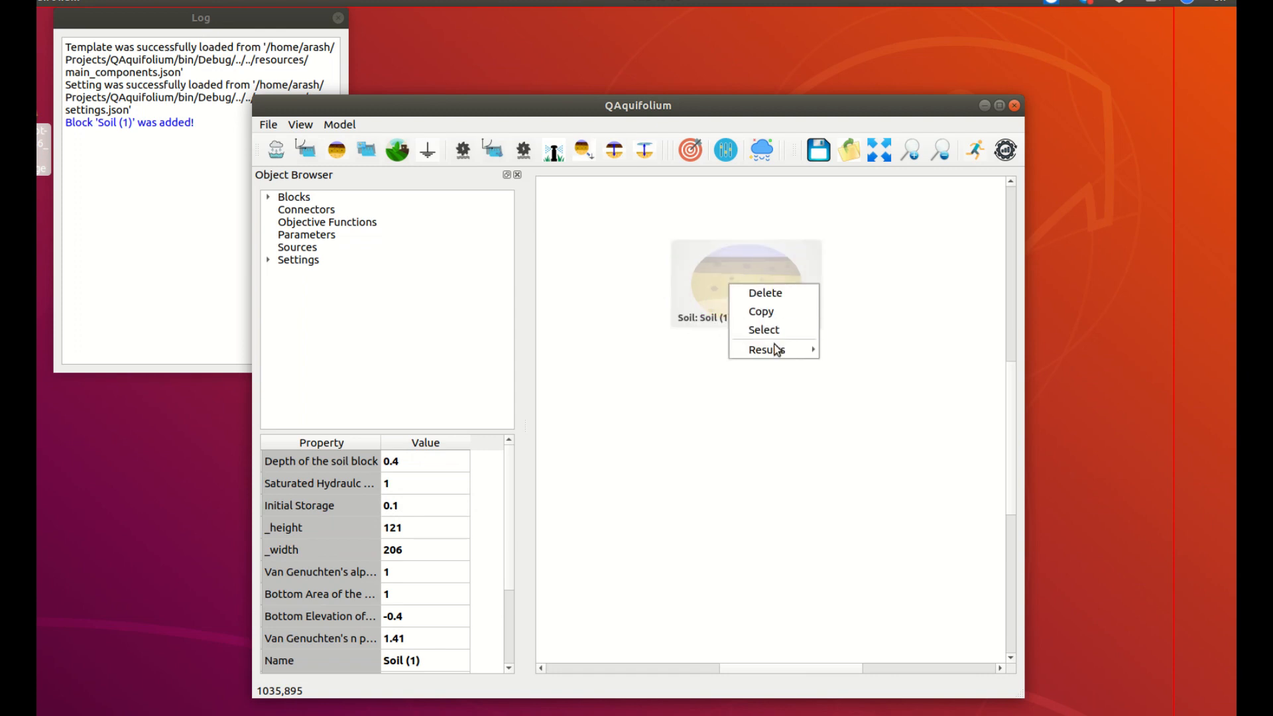
pyautogui.click(777, 312)
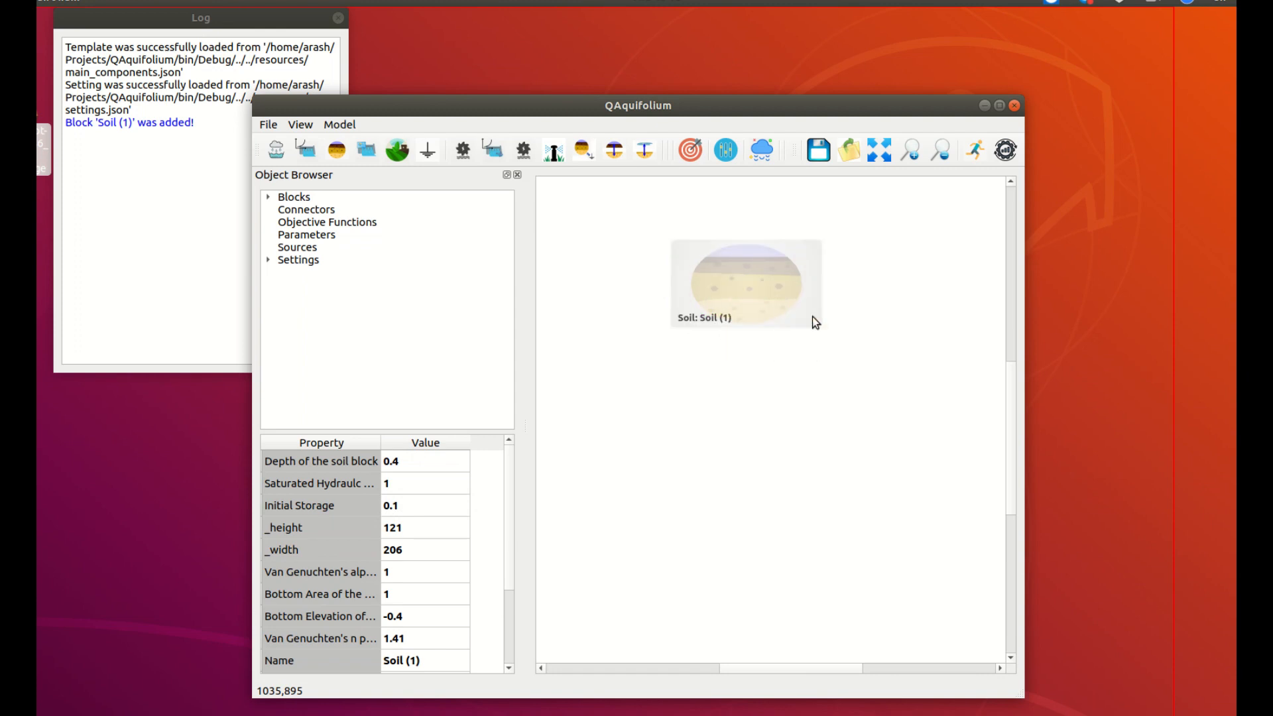
pyautogui.rightClick(857, 350)
pyautogui.click(861, 360)
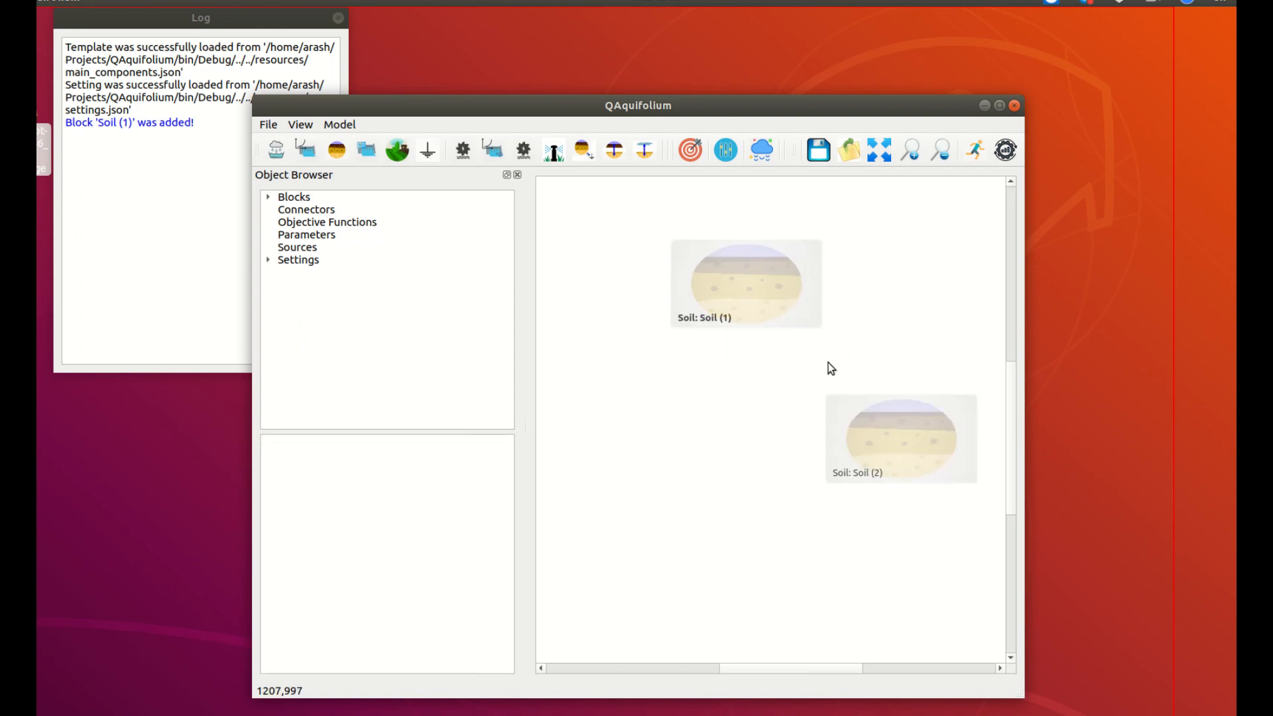
pyautogui.click(907, 445)
pyautogui.moveTo(909, 439); pyautogui.dragTo(759, 393)
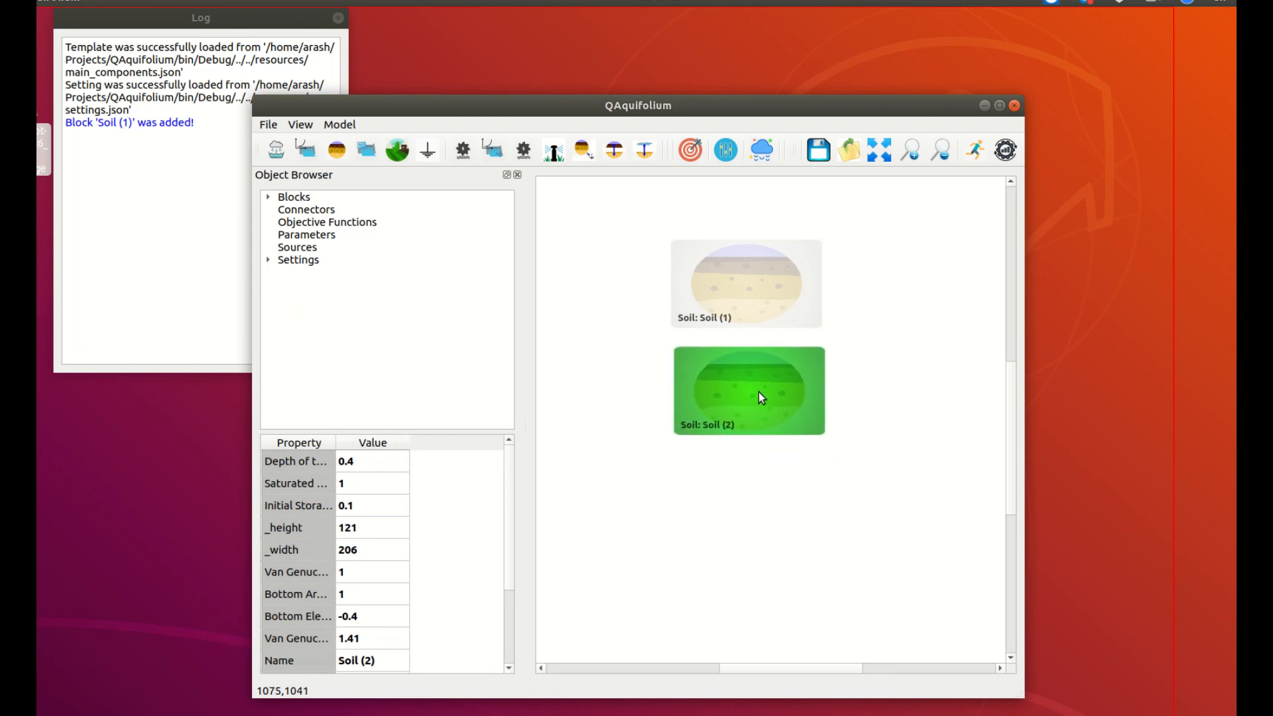
# Duplicate the Soil (2) block and place the copy directly below it as the third layer.
pyautogui.rightClick(750, 399)
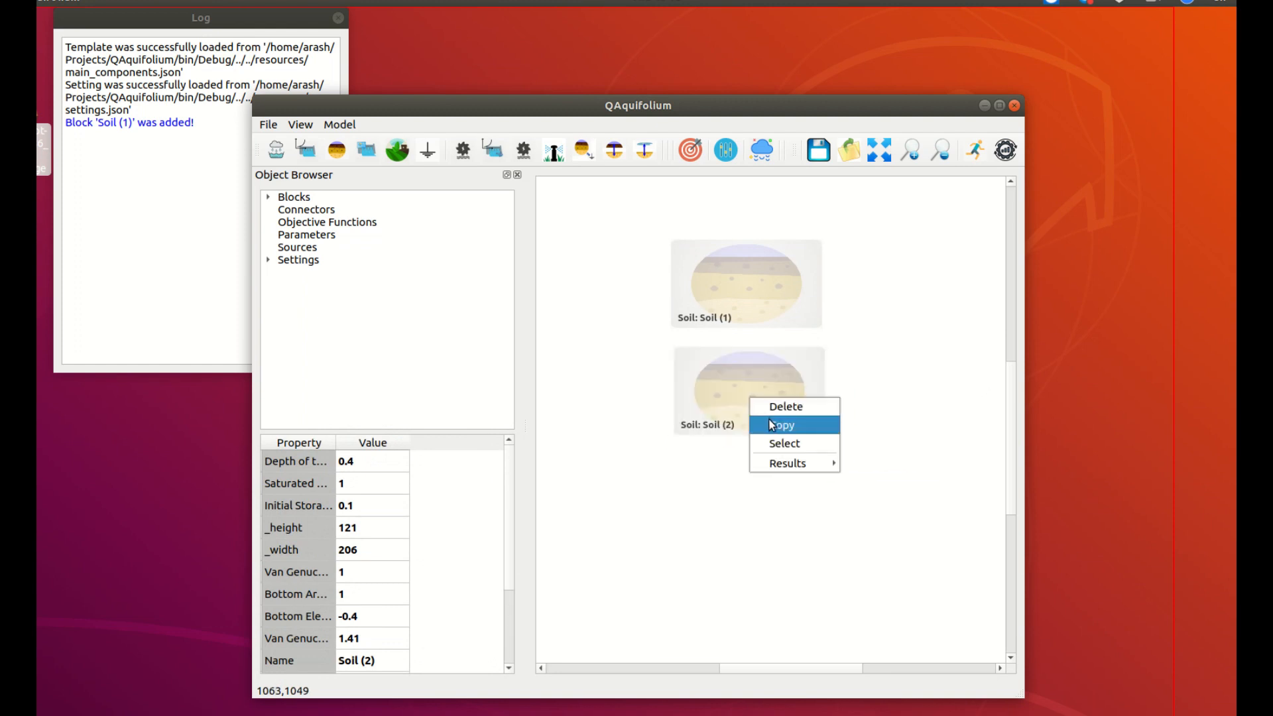
pyautogui.click(769, 423)
pyautogui.rightClick(893, 417)
pyautogui.click(900, 427)
pyautogui.moveTo(934, 547); pyautogui.dragTo(778, 496)
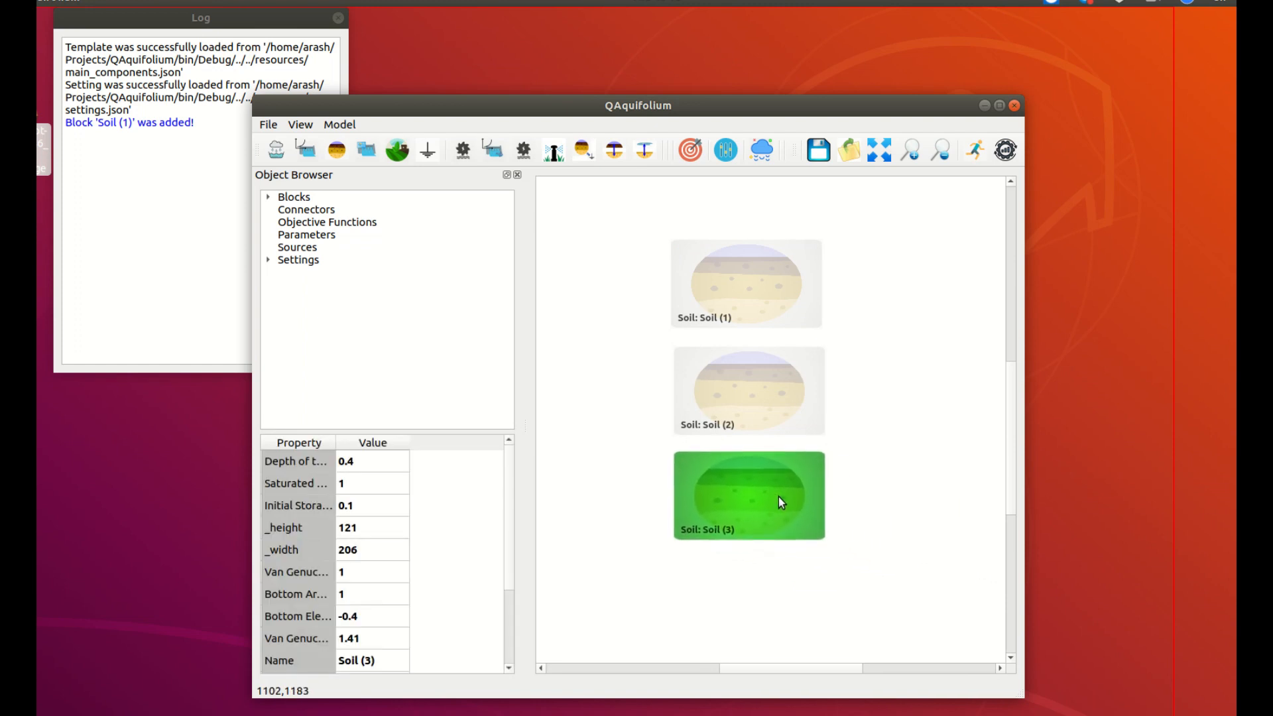
# Duplicate the Soil (3) block and place the copy directly below it as the fourth layer.
pyautogui.rightClick(770, 495)
pyautogui.click(810, 523)
pyautogui.rightClick(874, 485)
pyautogui.click(885, 490)
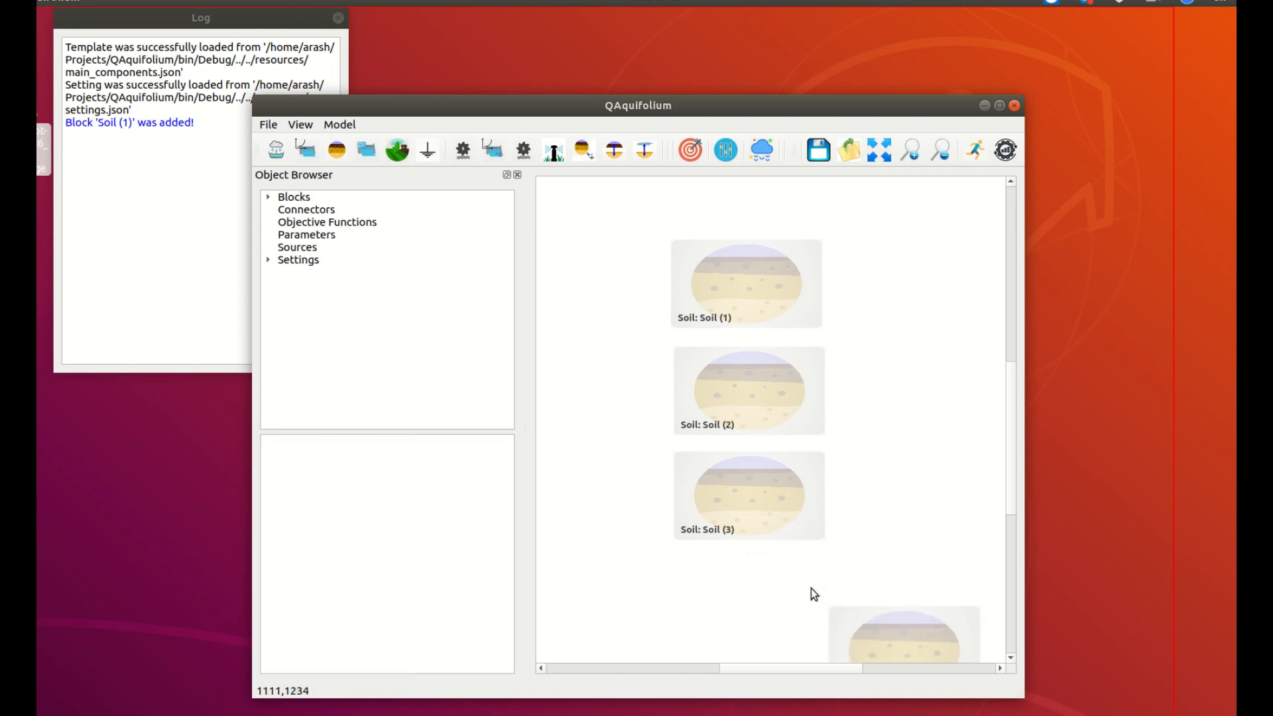
pyautogui.moveTo(900, 638); pyautogui.dragTo(750, 585)
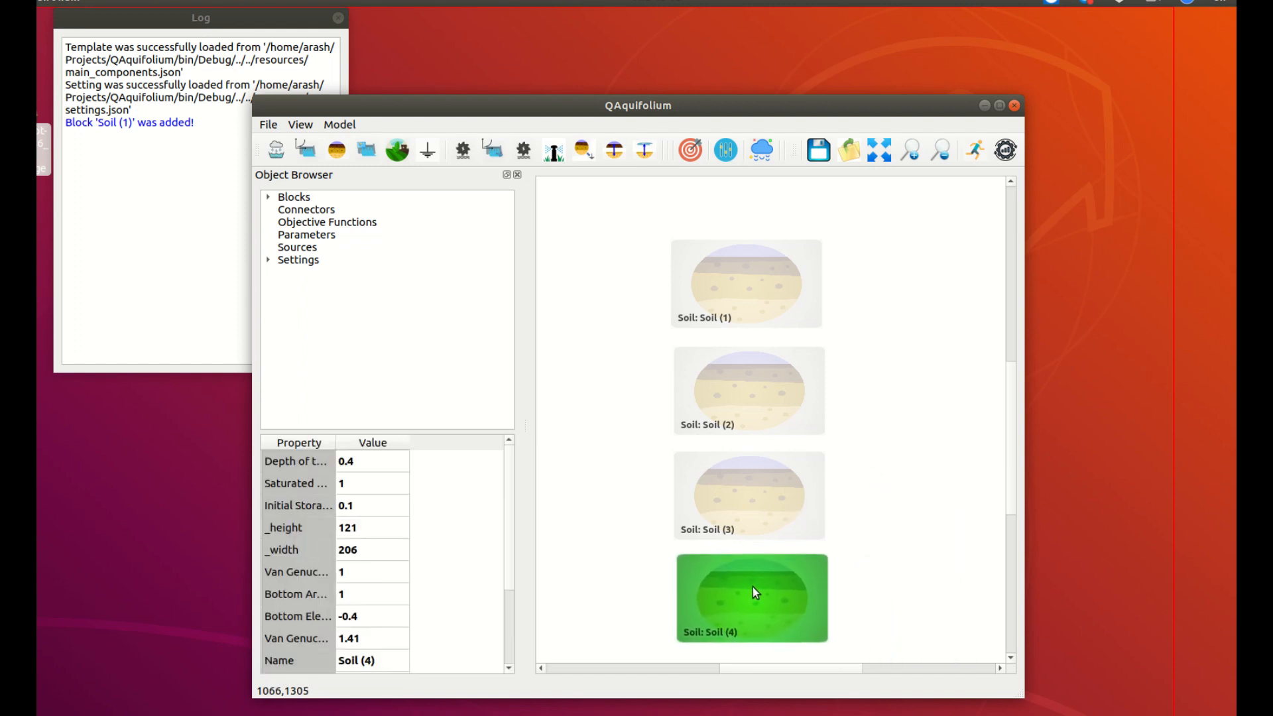
# Duplicate the Soil (4) block and place the copy directly below it as the fifth layer.
pyautogui.moveTo(1008, 491); pyautogui.dragTo(1008, 543)
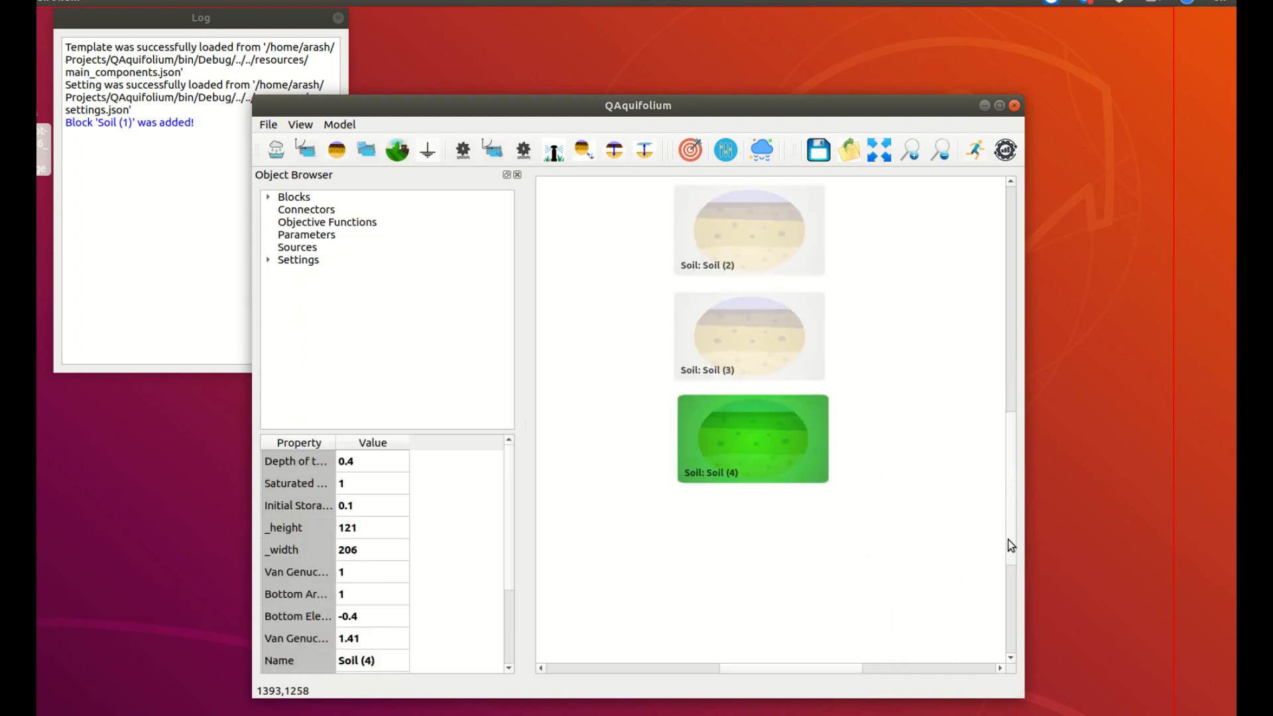
pyautogui.rightClick(764, 443)
pyautogui.click(806, 471)
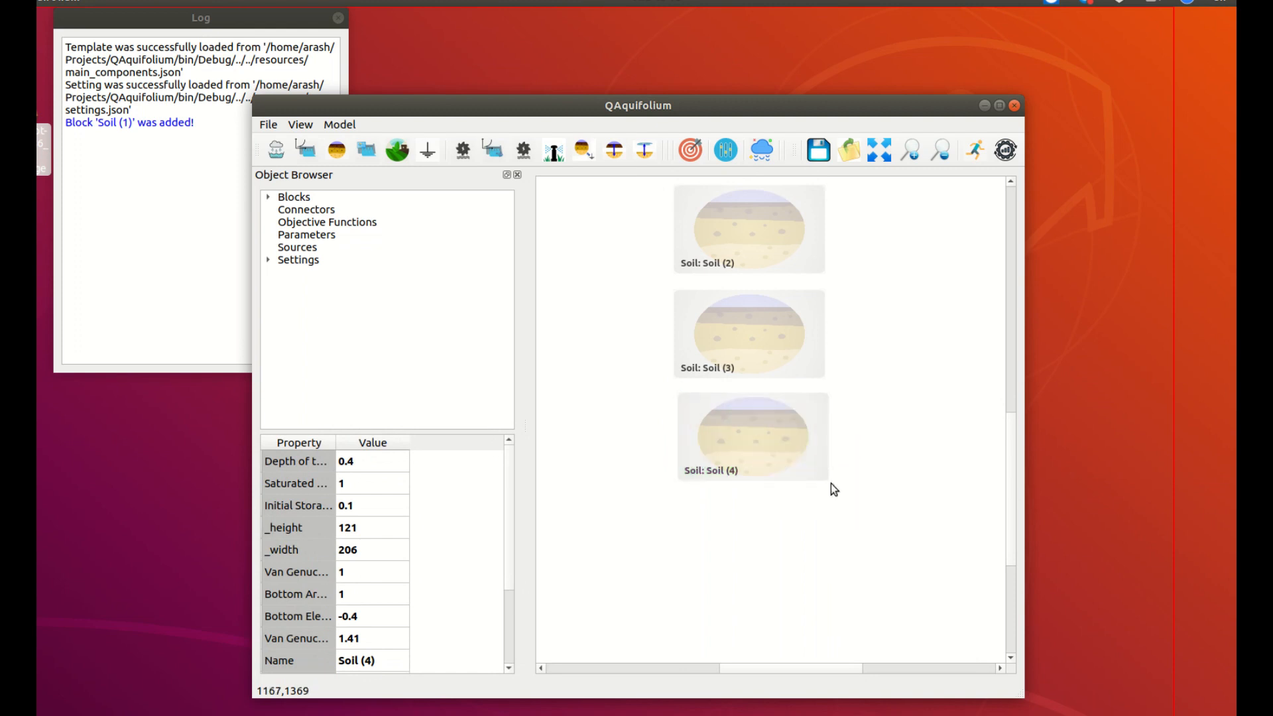
pyautogui.rightClick(869, 468)
pyautogui.click(915, 477)
pyautogui.moveTo(877, 571); pyautogui.dragTo(723, 525)
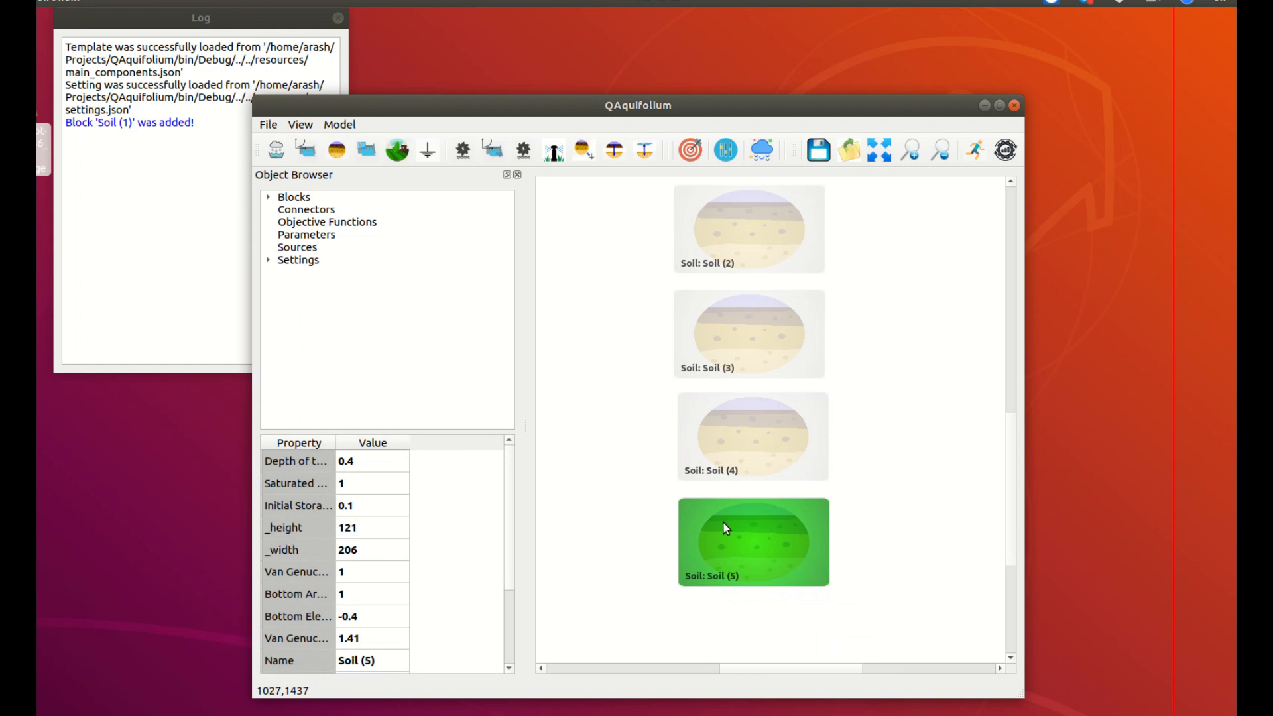
# Set the bottom elevation of the Soil (2) block to -0.8.
pyautogui.moveTo(1012, 459); pyautogui.dragTo(1010, 430)
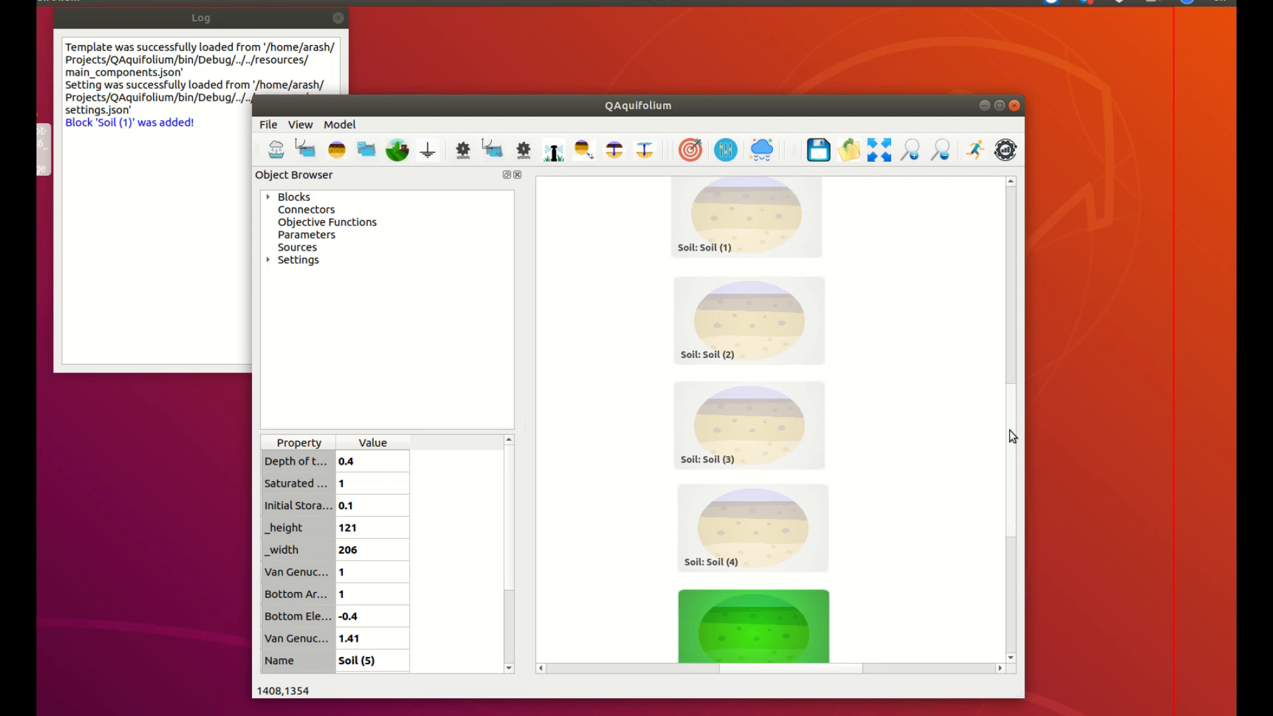
pyautogui.click(759, 326)
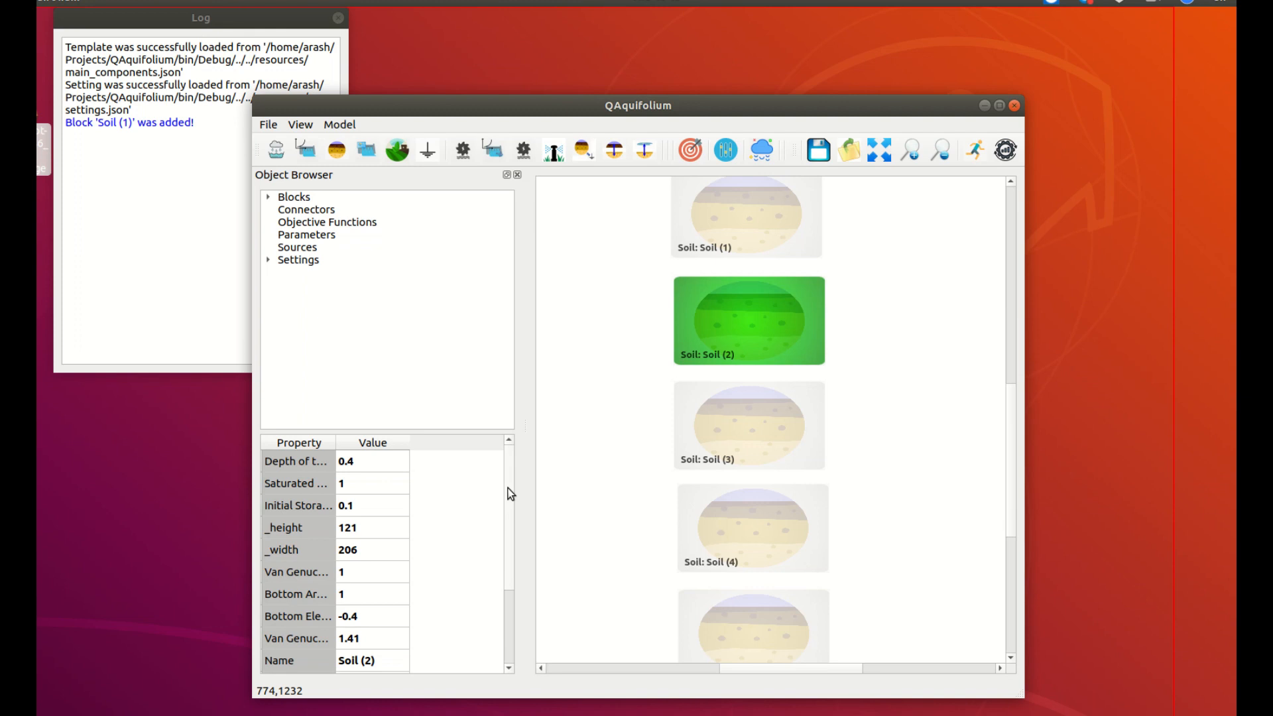
pyautogui.moveTo(510, 497); pyautogui.dragTo(510, 508)
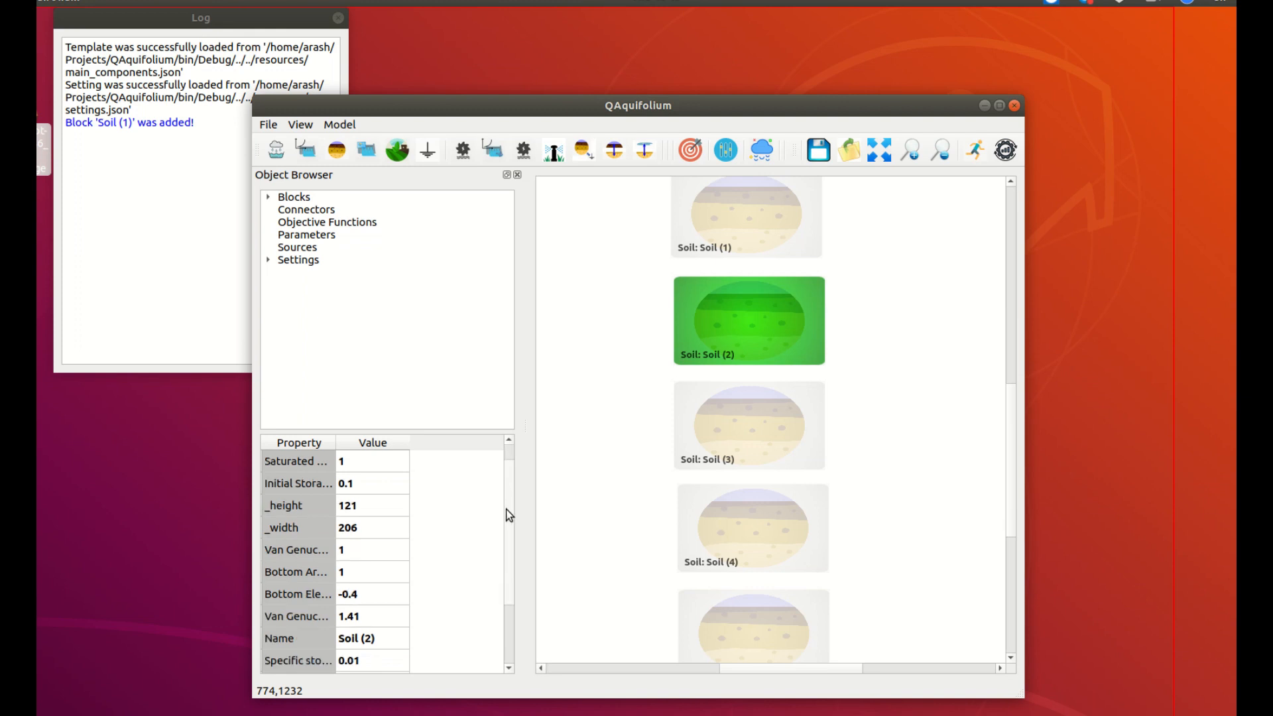
pyautogui.click(362, 595)
pyautogui.click(358, 594)
pyautogui.click(358, 595)
pyautogui.press('BackSpace')
pyautogui.write('8')
pyautogui.press('Return')
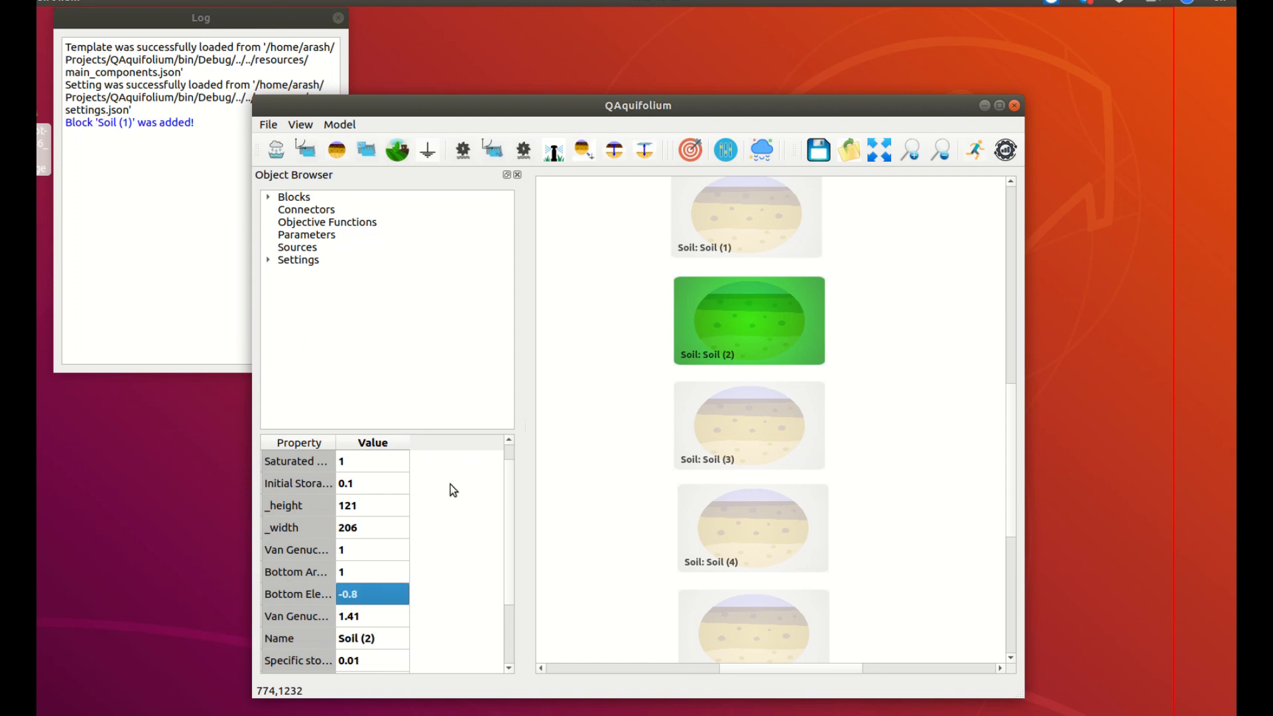
# Set the bottom elevation of the Soil (3) block to -1.2.
pyautogui.click(719, 451)
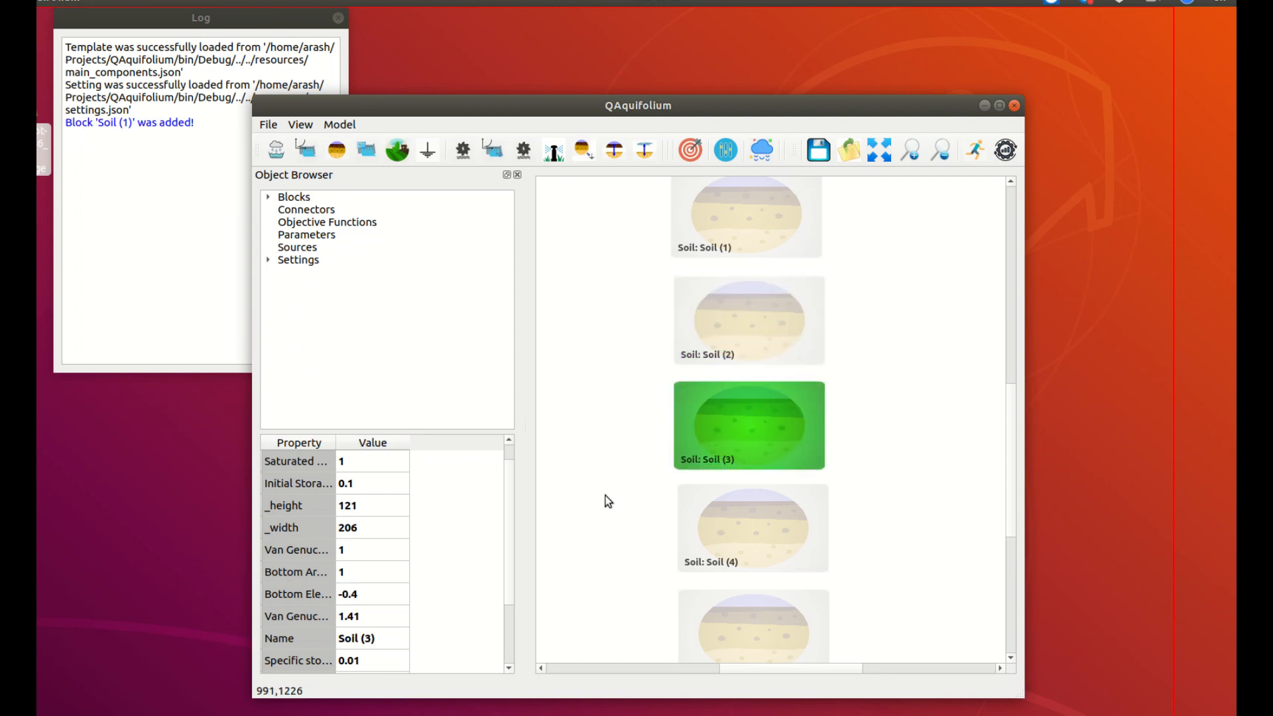
pyautogui.click(361, 600)
pyautogui.click(362, 598)
pyautogui.click(376, 592)
pyautogui.press('BackSpace')
pyautogui.write('12')
pyautogui.press('BackSpace')
pyautogui.press('BackSpace')
pyautogui.press('BackSpace')
pyautogui.press('BackSpace')
pyautogui.write('1.2')
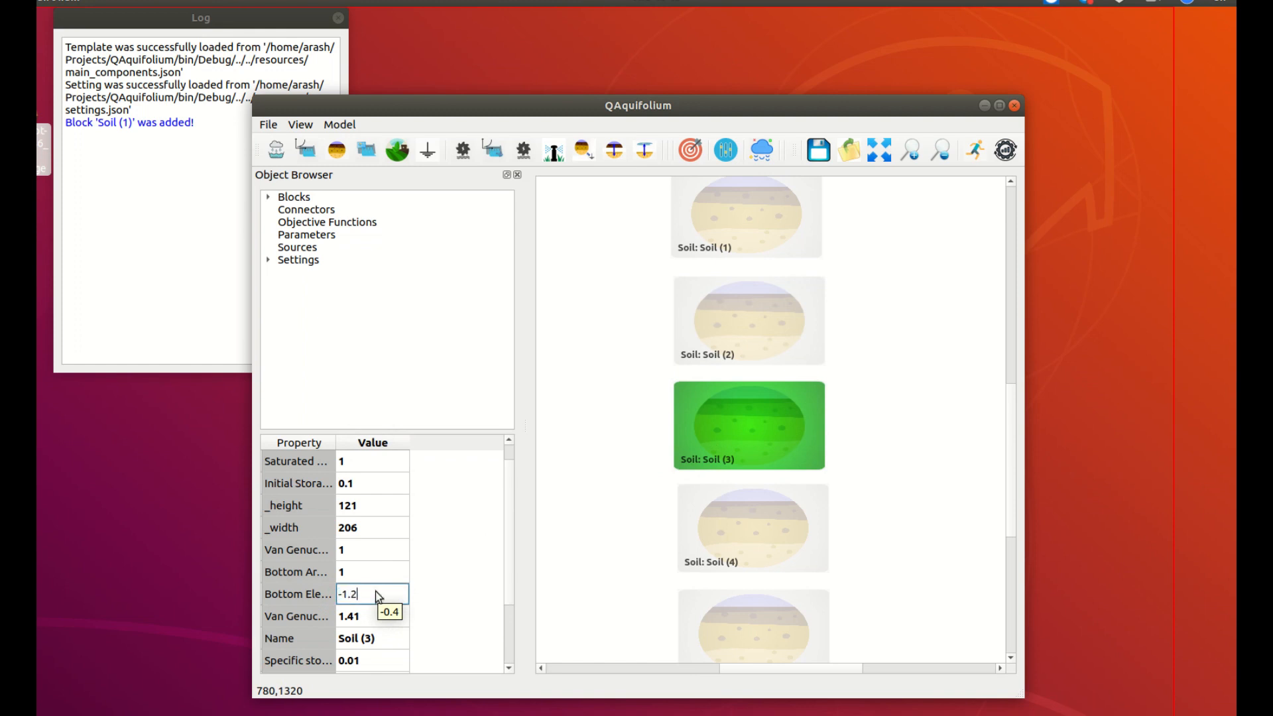
# Set the bottom elevation of the Soil (4) block to -1.6.
pyautogui.click(367, 595)
pyautogui.click(368, 595)
pyautogui.press('BackSpace')
pyautogui.press('BackSpace')
pyautogui.press('BackSpace')
pyautogui.write('1.')
pyautogui.press('Return')
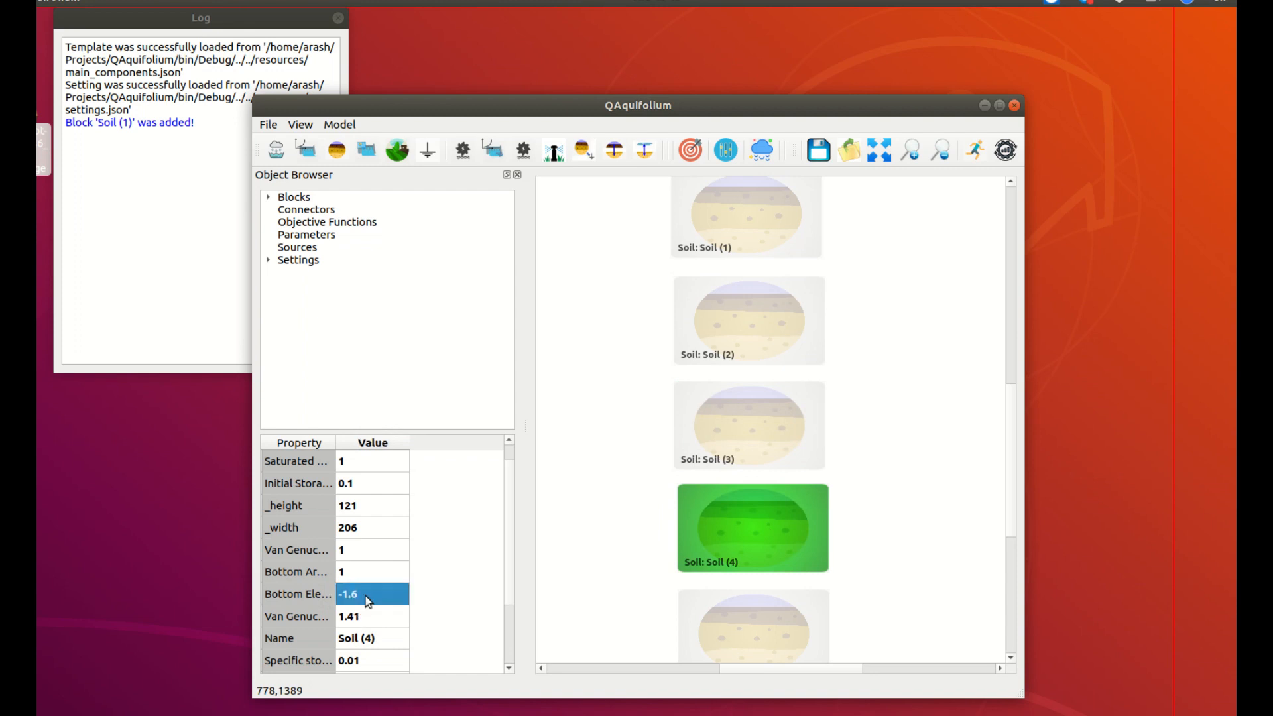
# Set the bottom elevation of the Soil (5) block to -2.0.
pyautogui.click(745, 617)
pyautogui.click(371, 594)
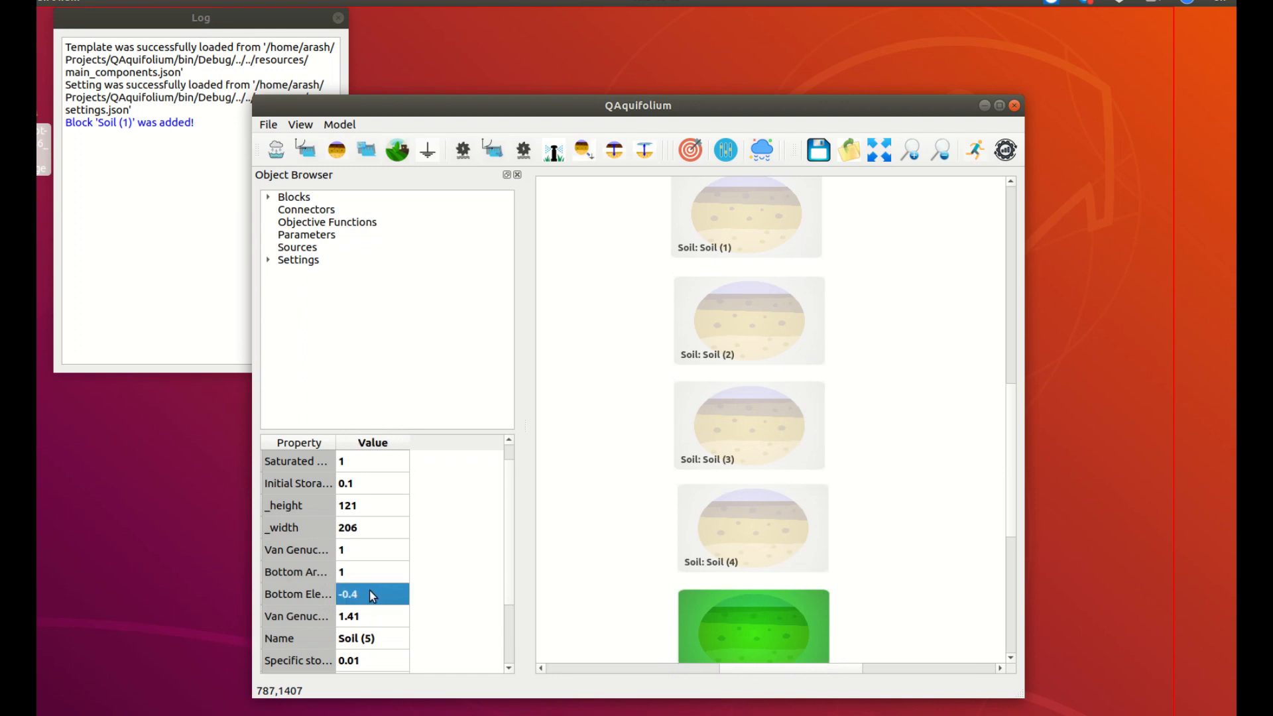
pyautogui.write('-2.0')
pyautogui.click(607, 428)
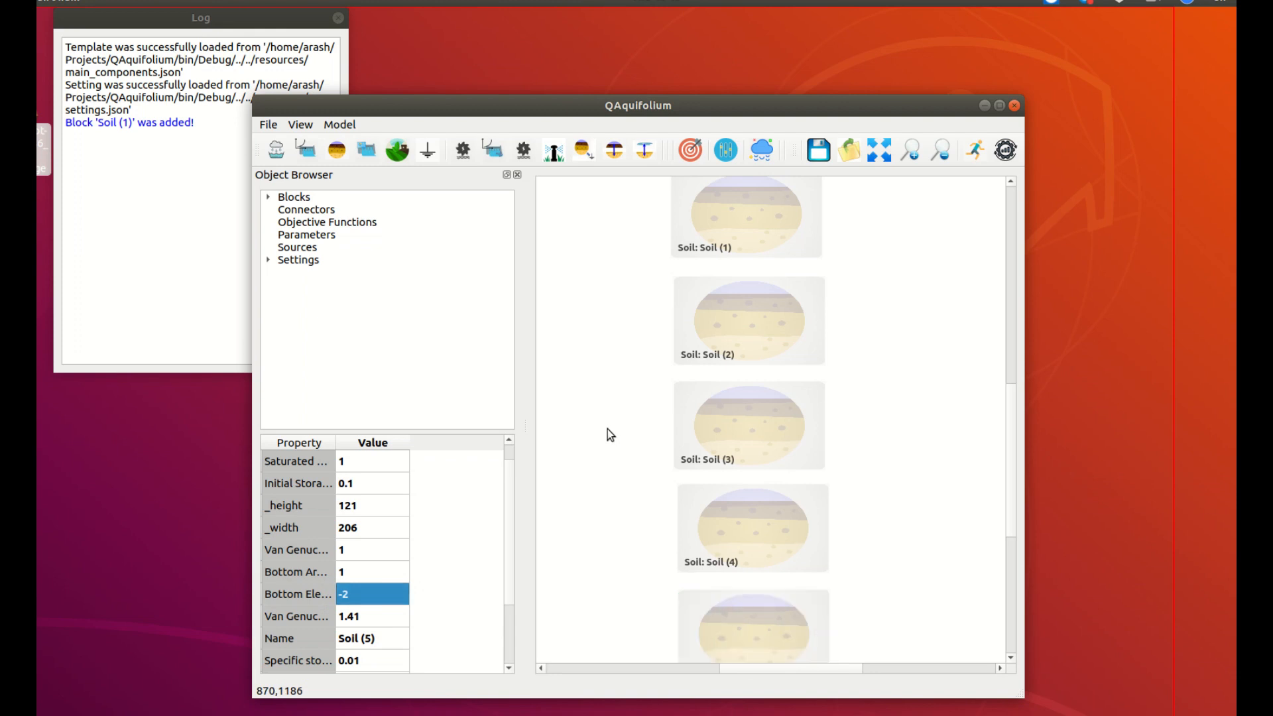
# Link the five soil blocks in sequence with soil-to-soil connectors, from Soil (1) down to Soil (5).
pyautogui.click(614, 154)
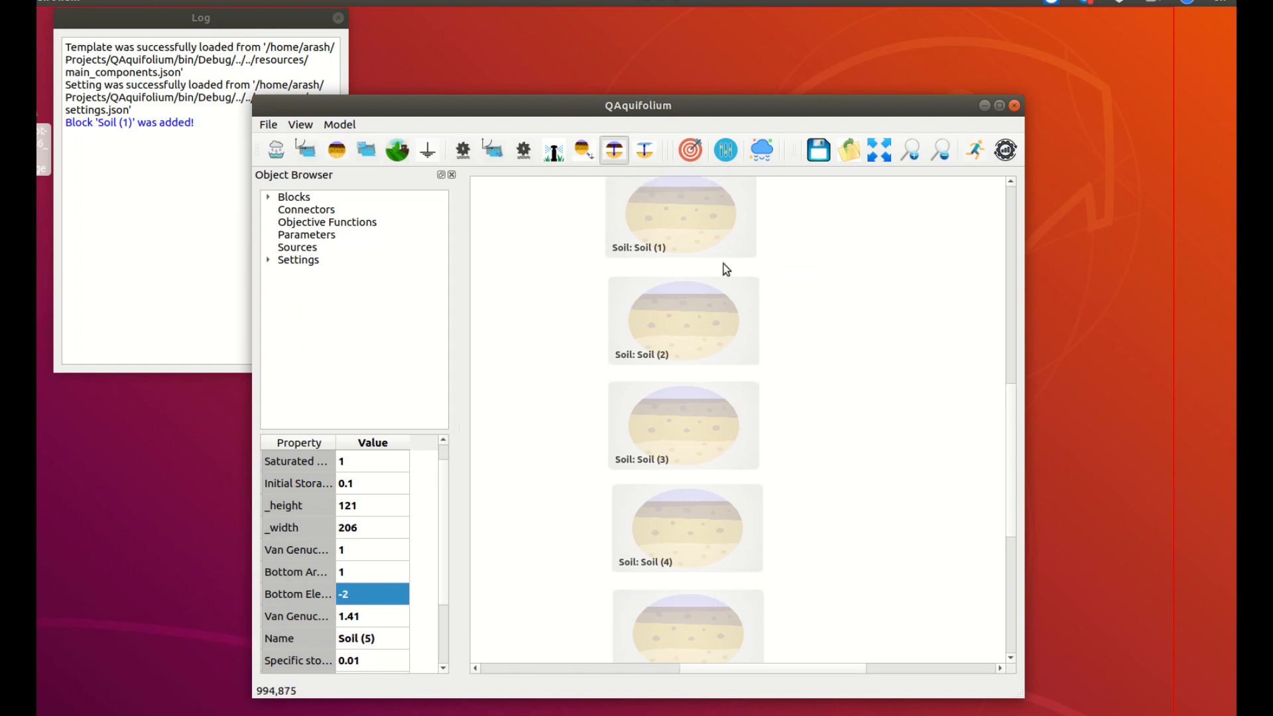
pyautogui.moveTo(685, 239); pyautogui.dragTo(687, 284)
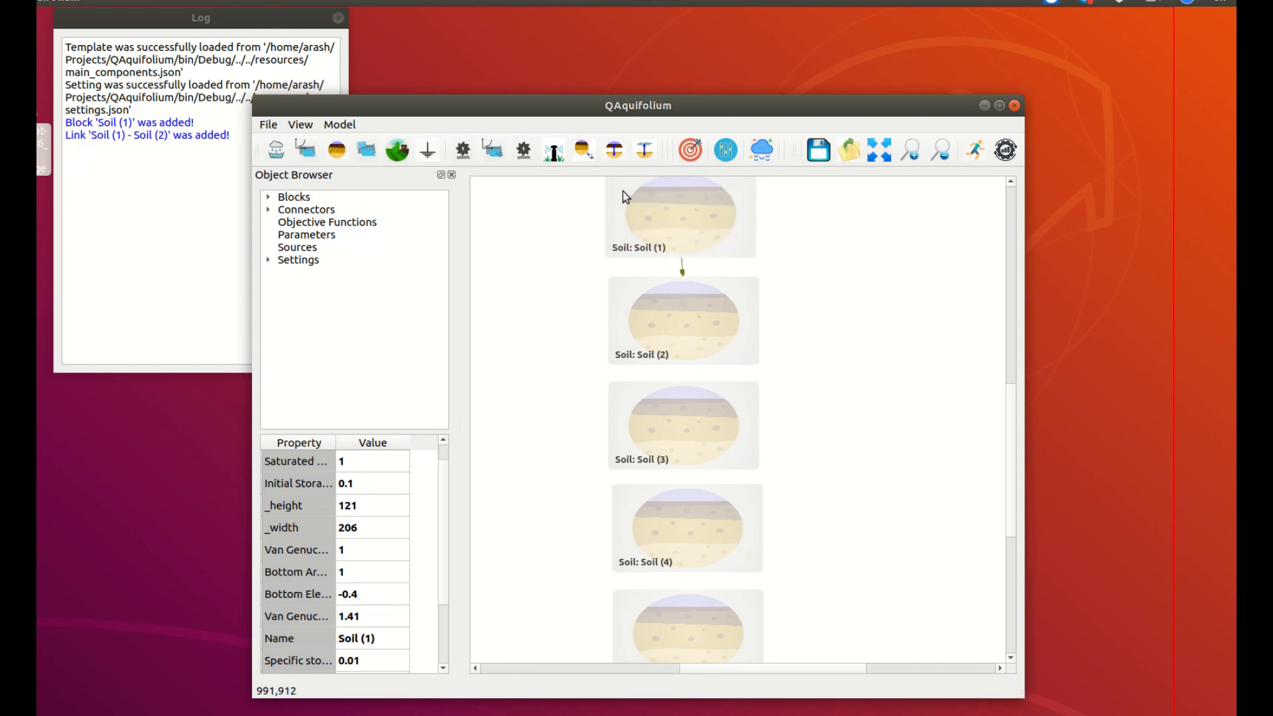
pyautogui.click(618, 158)
pyautogui.moveTo(692, 391); pyautogui.dragTo(689, 389)
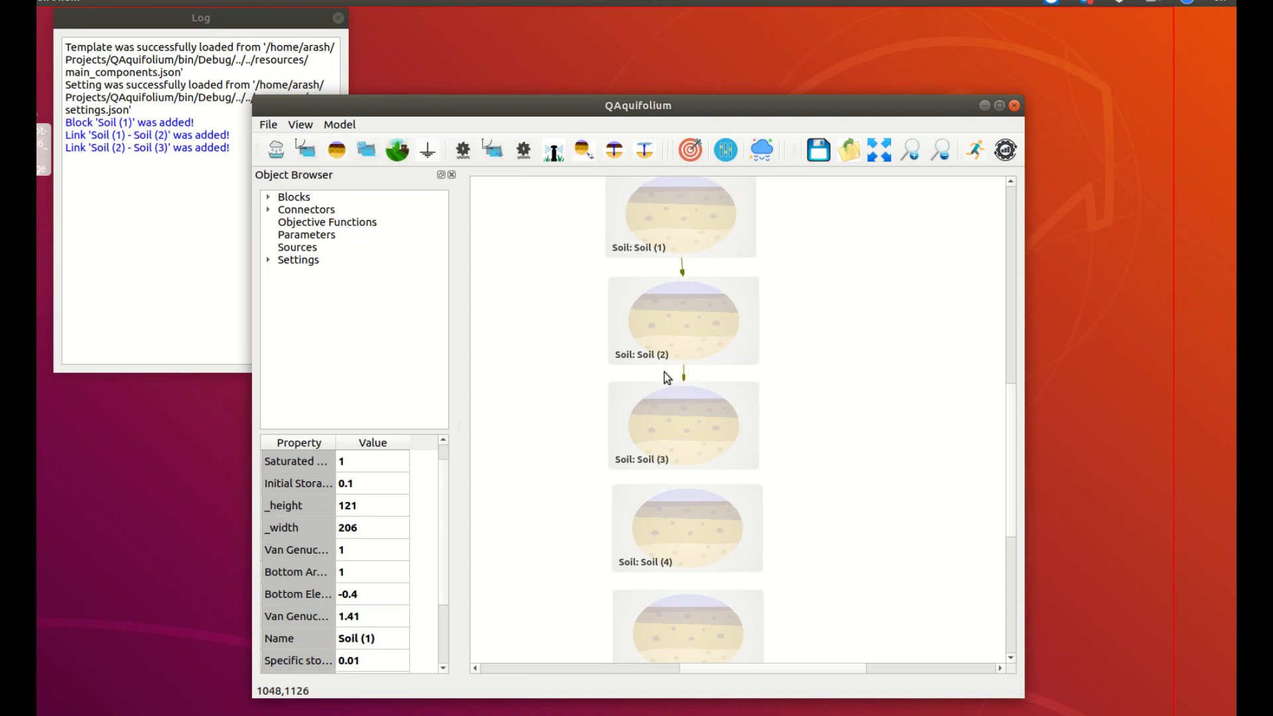
pyautogui.click(613, 160)
pyautogui.moveTo(689, 494); pyautogui.dragTo(689, 495)
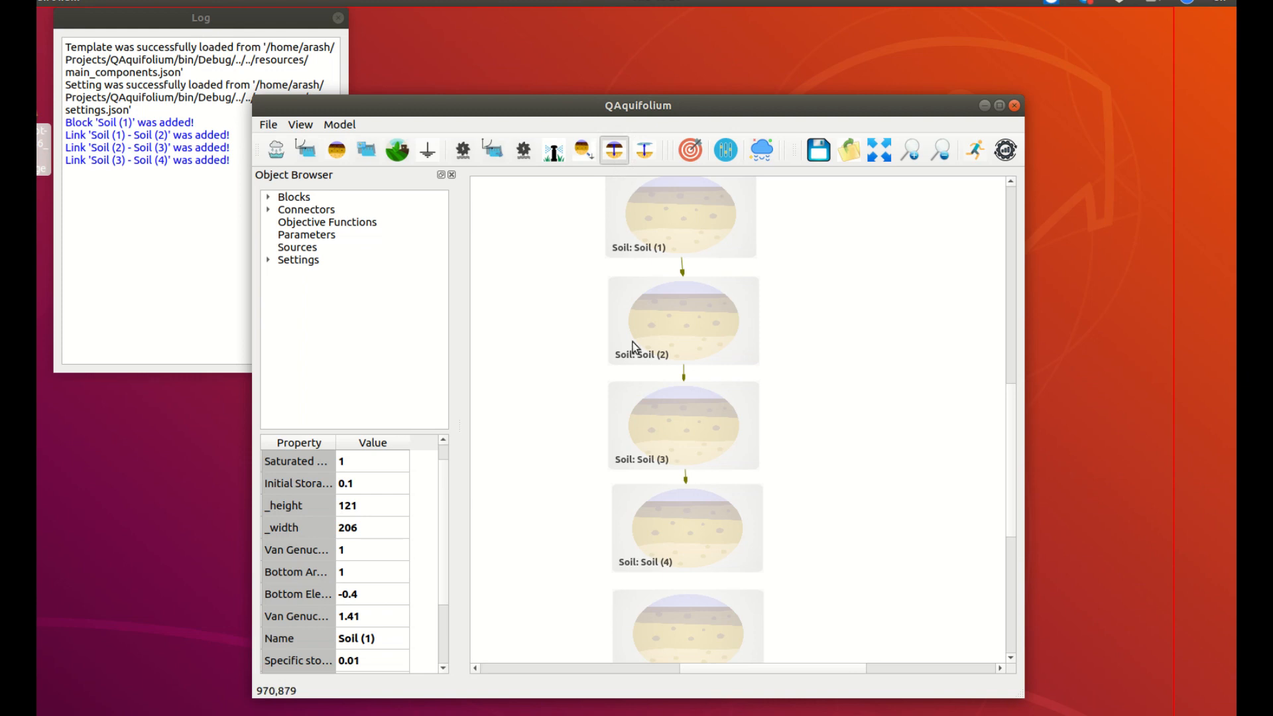
pyautogui.moveTo(700, 603); pyautogui.dragTo(700, 603)
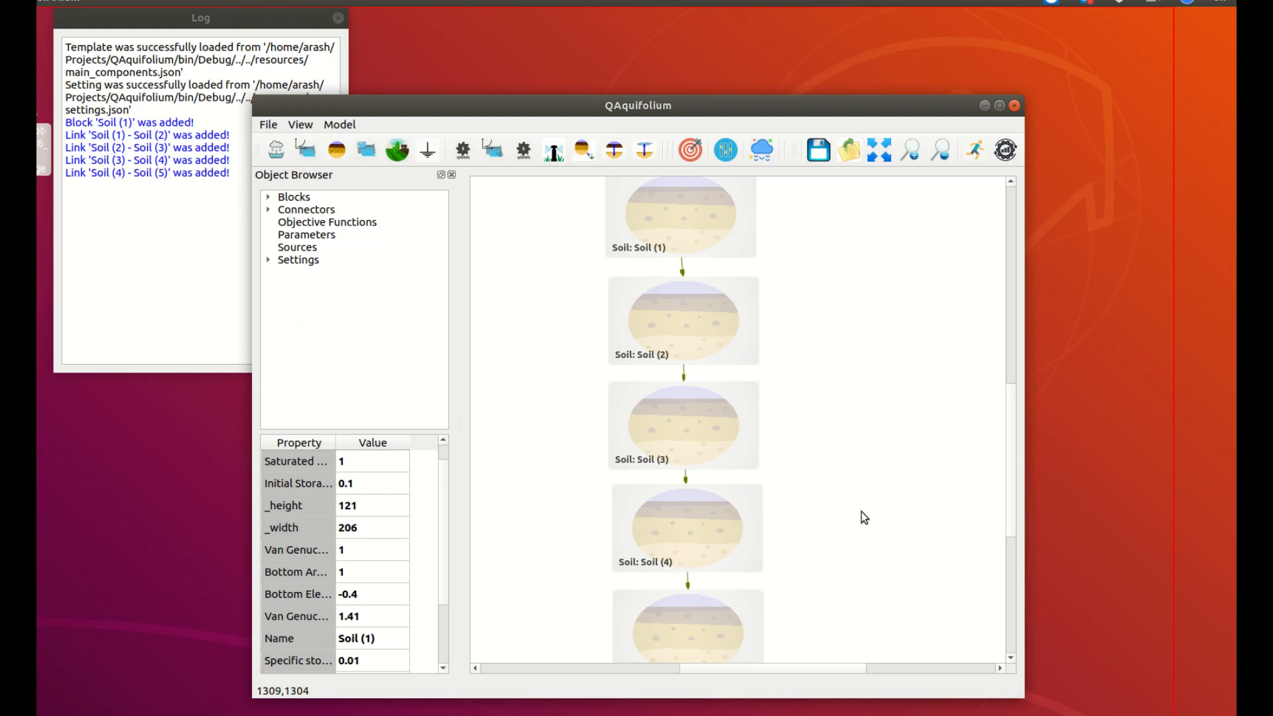
# Run the simulation of the linked soil column and close its progress graph.
pyautogui.click(877, 157)
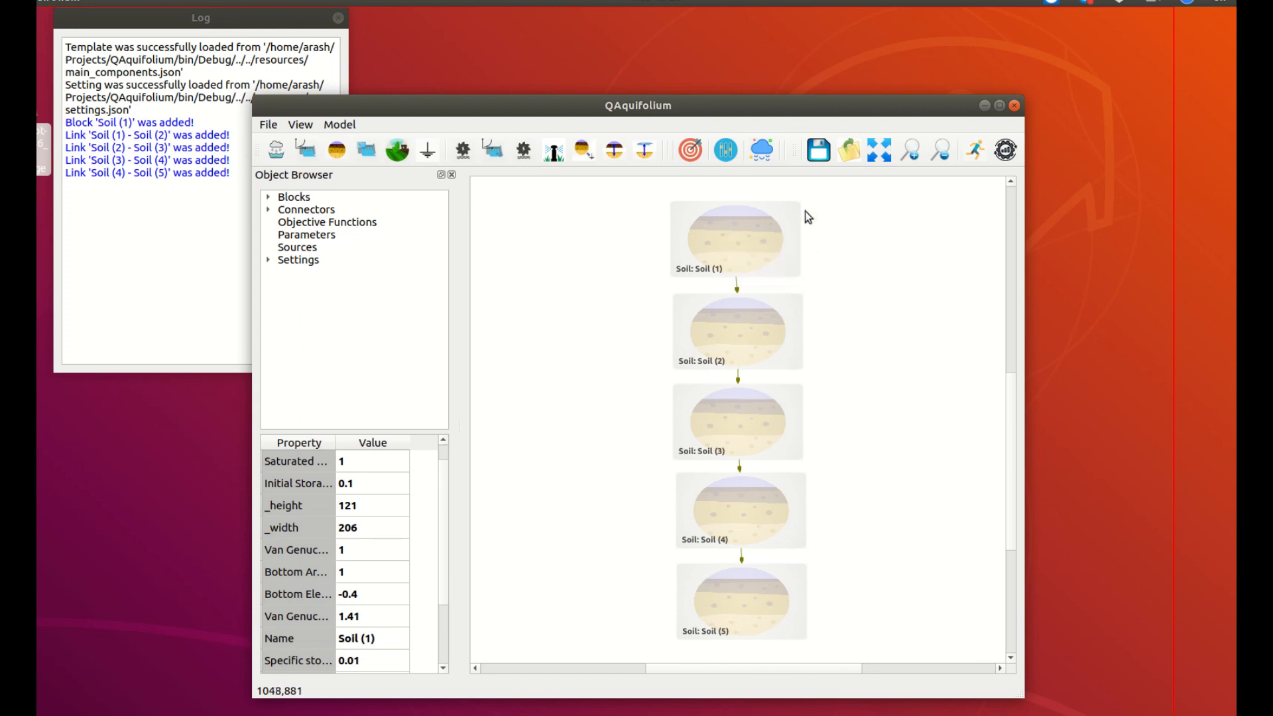
pyautogui.click(974, 152)
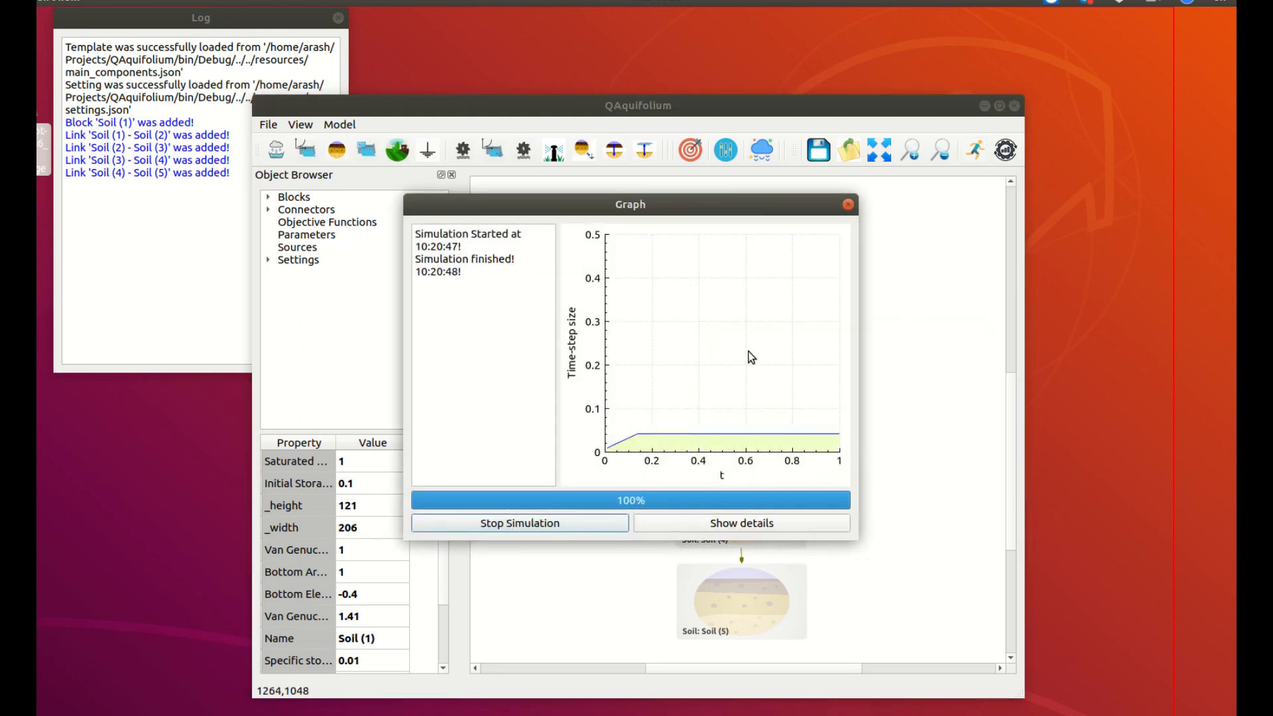
pyautogui.click(848, 205)
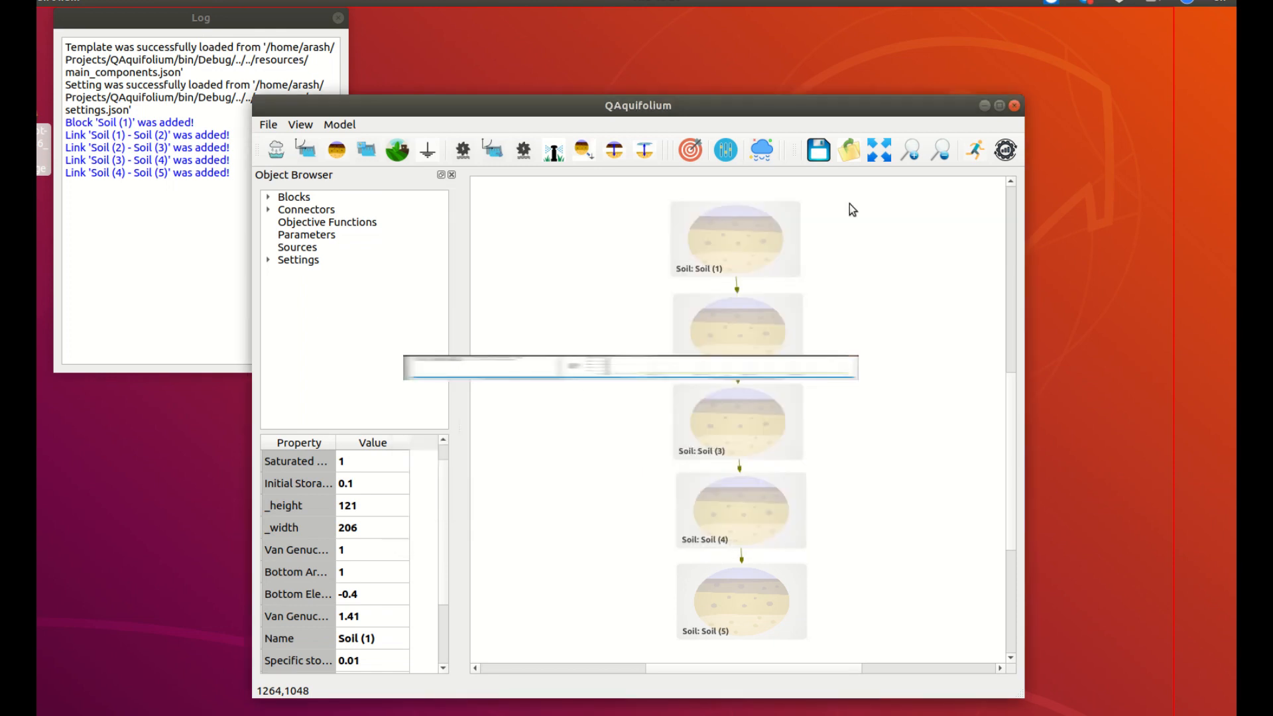
# Plot the theta results of the Soil (1) block, examine the curve over time and close the plot.
pyautogui.rightClick(730, 241)
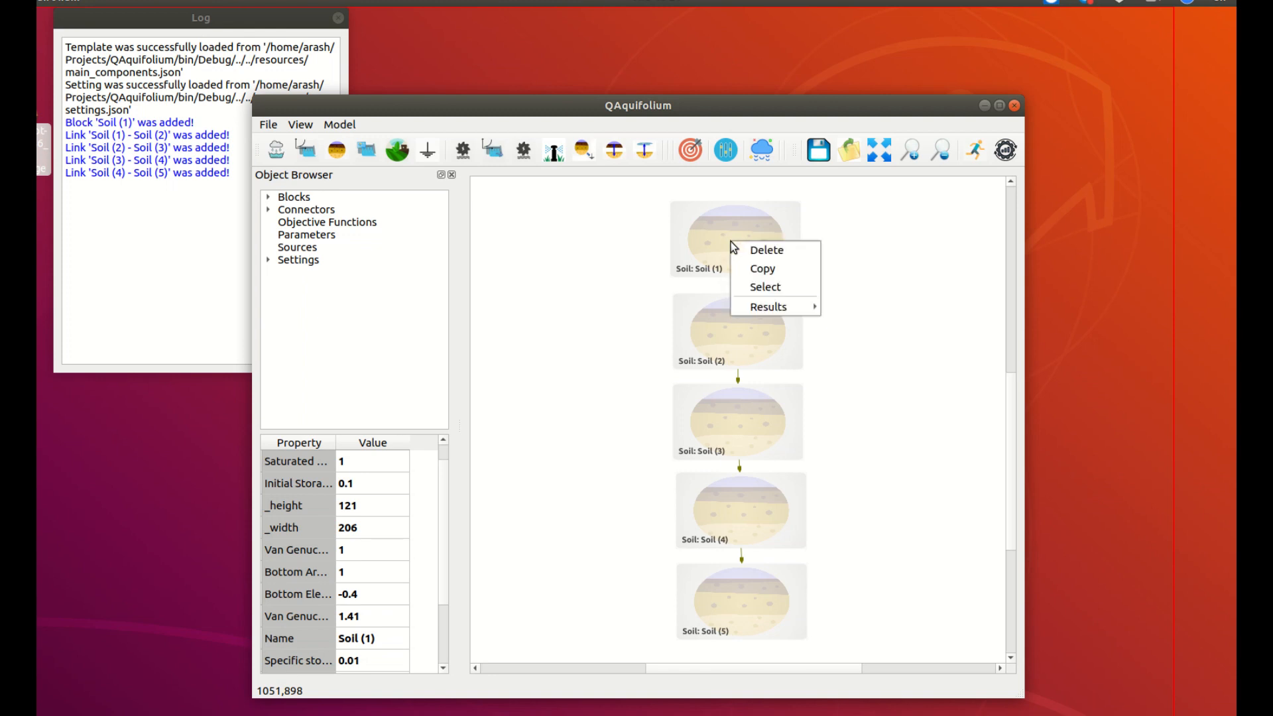
pyautogui.moveTo(779, 307)
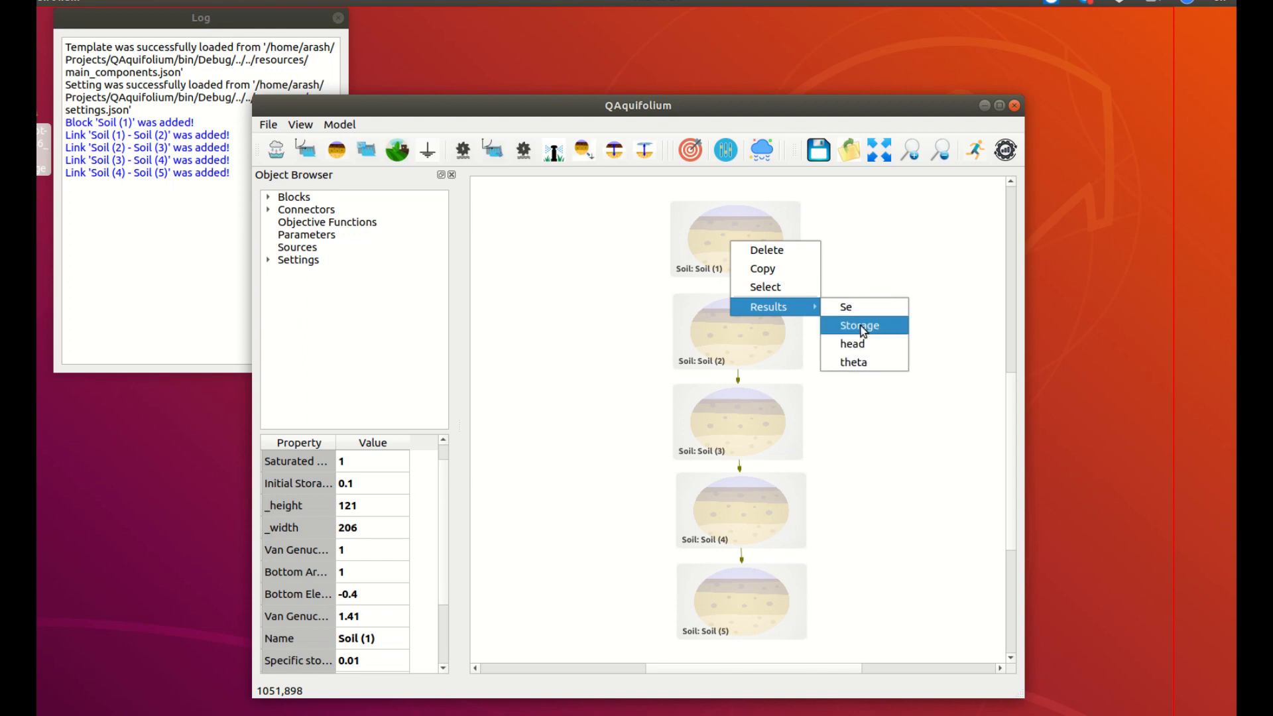
pyautogui.click(858, 363)
pyautogui.moveTo(1130, 106); pyautogui.dragTo(554, 128)
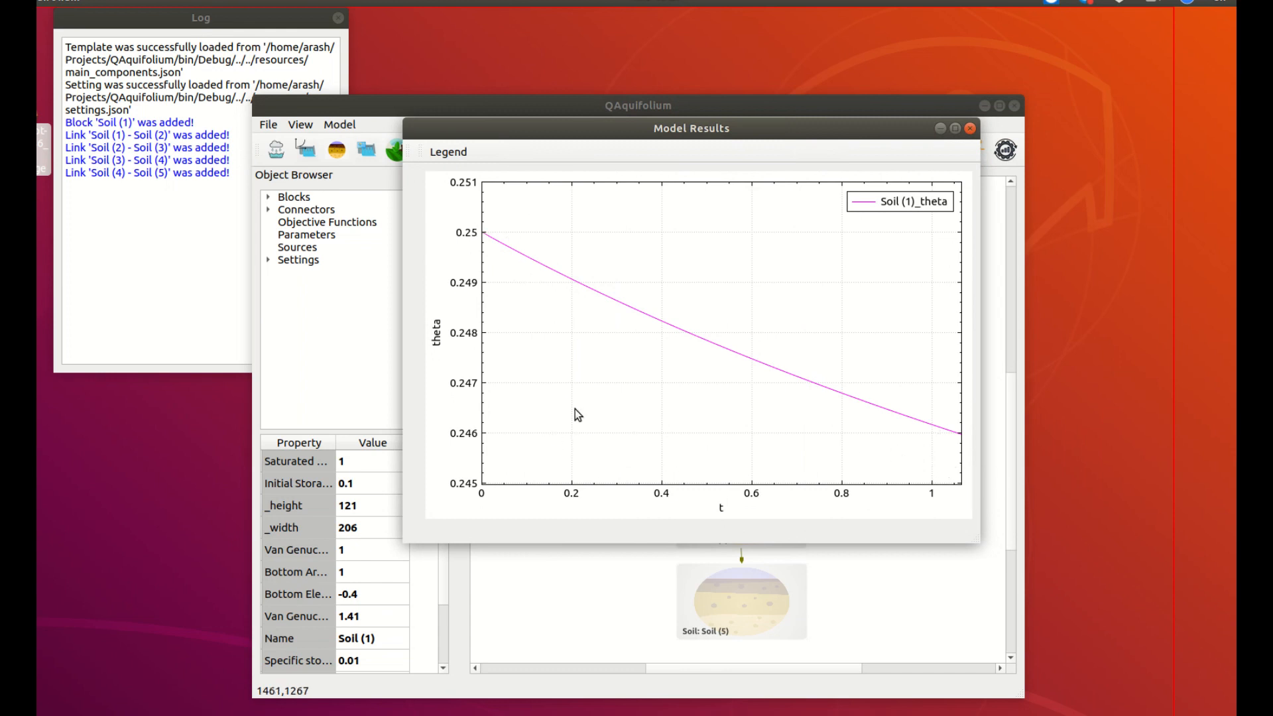
pyautogui.click(970, 127)
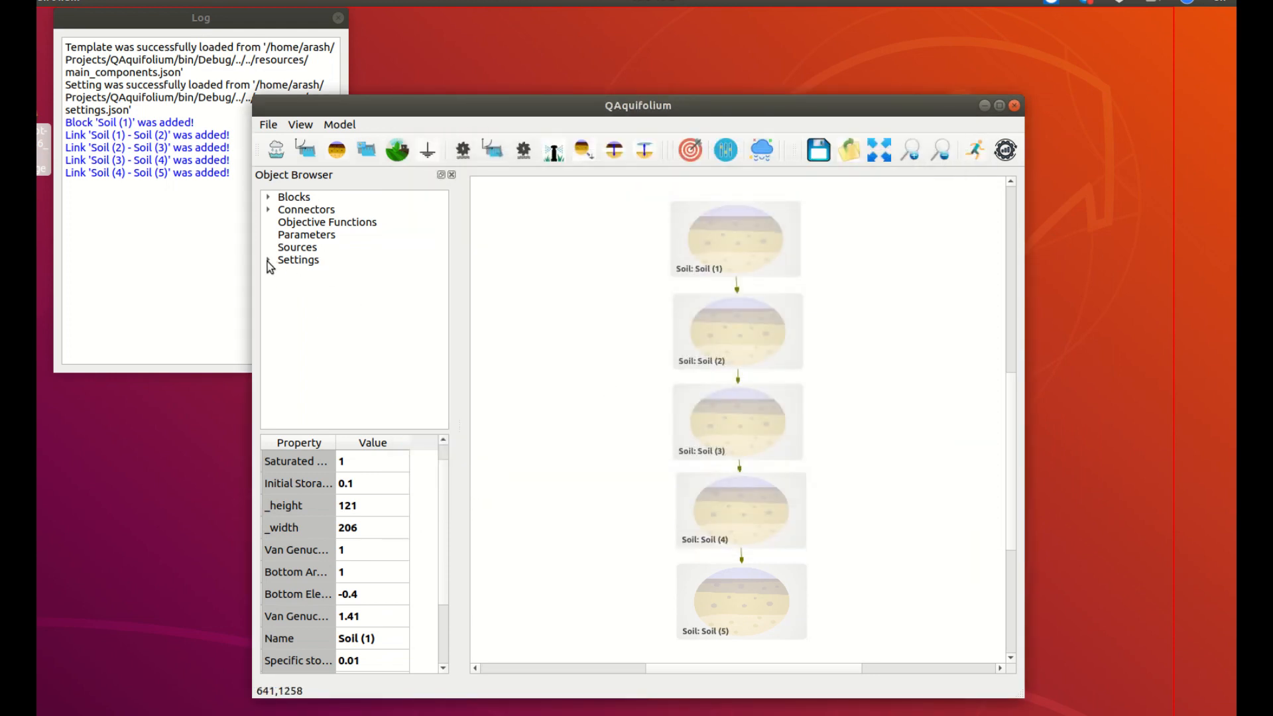
# Show the model's General Settings and widen the property name column and the object browser area.
pyautogui.click(269, 261)
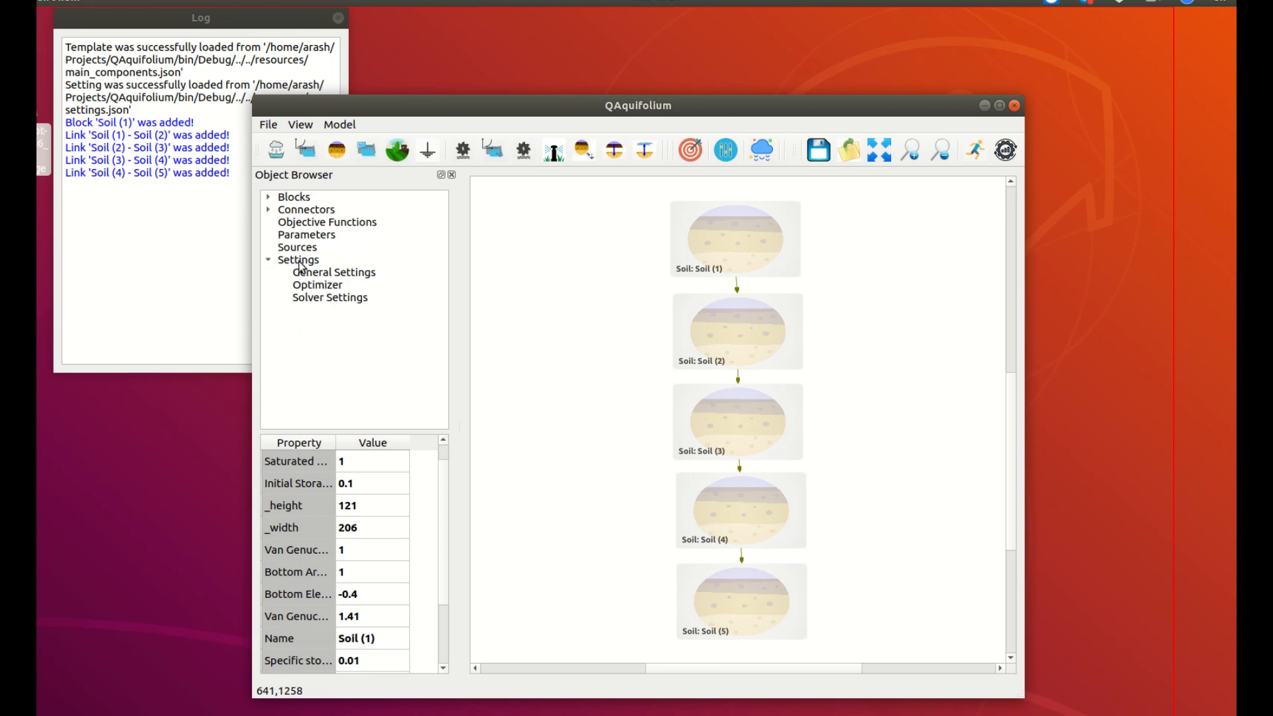
pyautogui.click(319, 273)
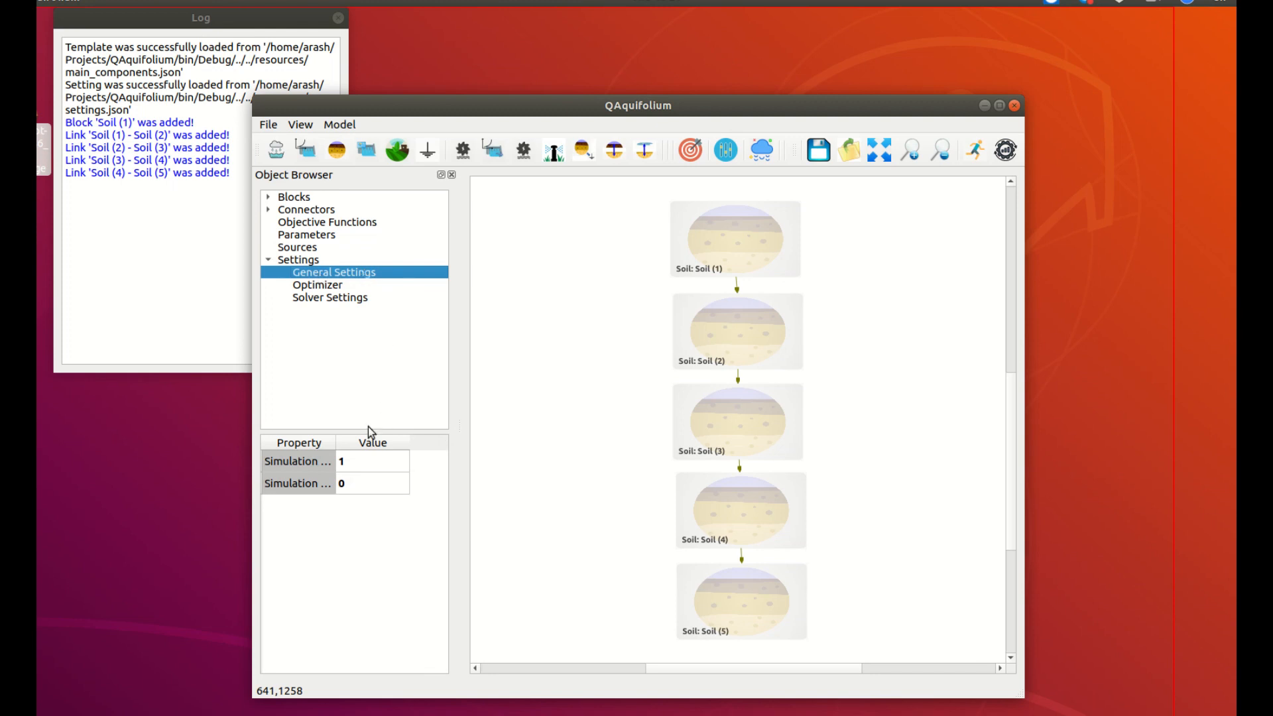
pyautogui.click(353, 464)
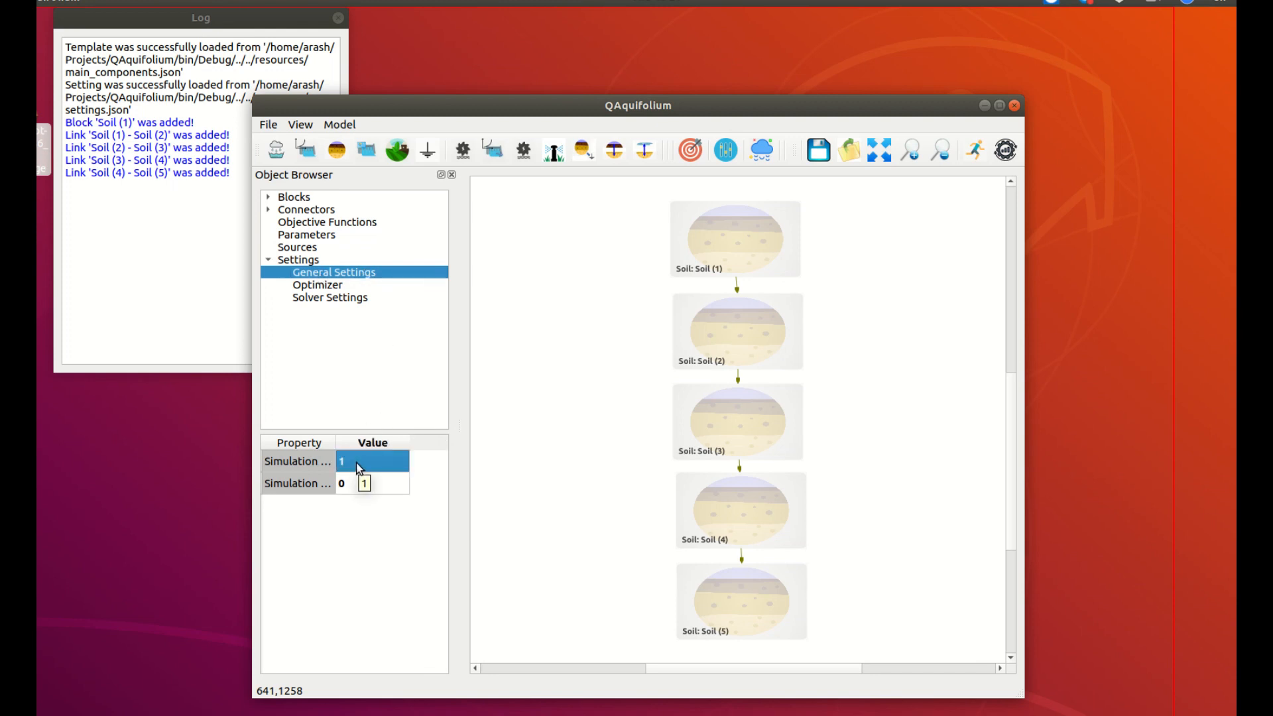
pyautogui.moveTo(336, 442); pyautogui.dragTo(378, 445)
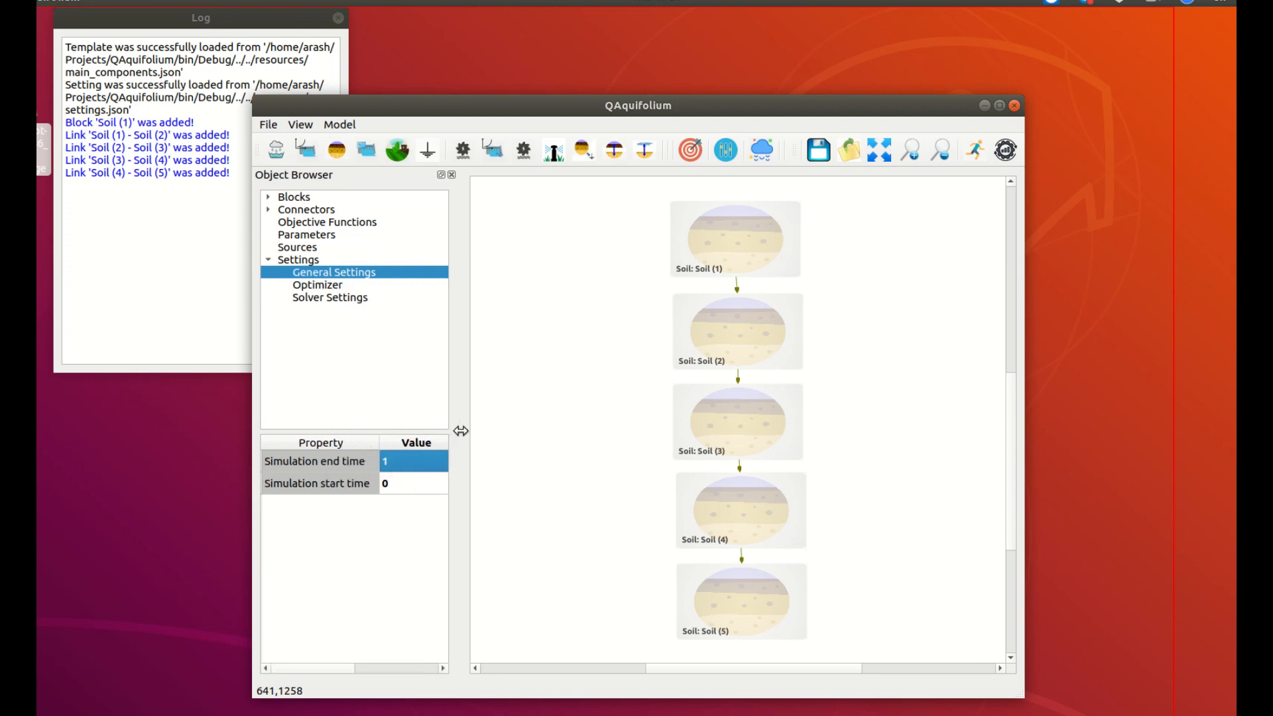
pyautogui.moveTo(457, 437); pyautogui.dragTo(501, 439)
# Set the simulation end time to 10 using the numeric format.
pyautogui.doubleClick(408, 466)
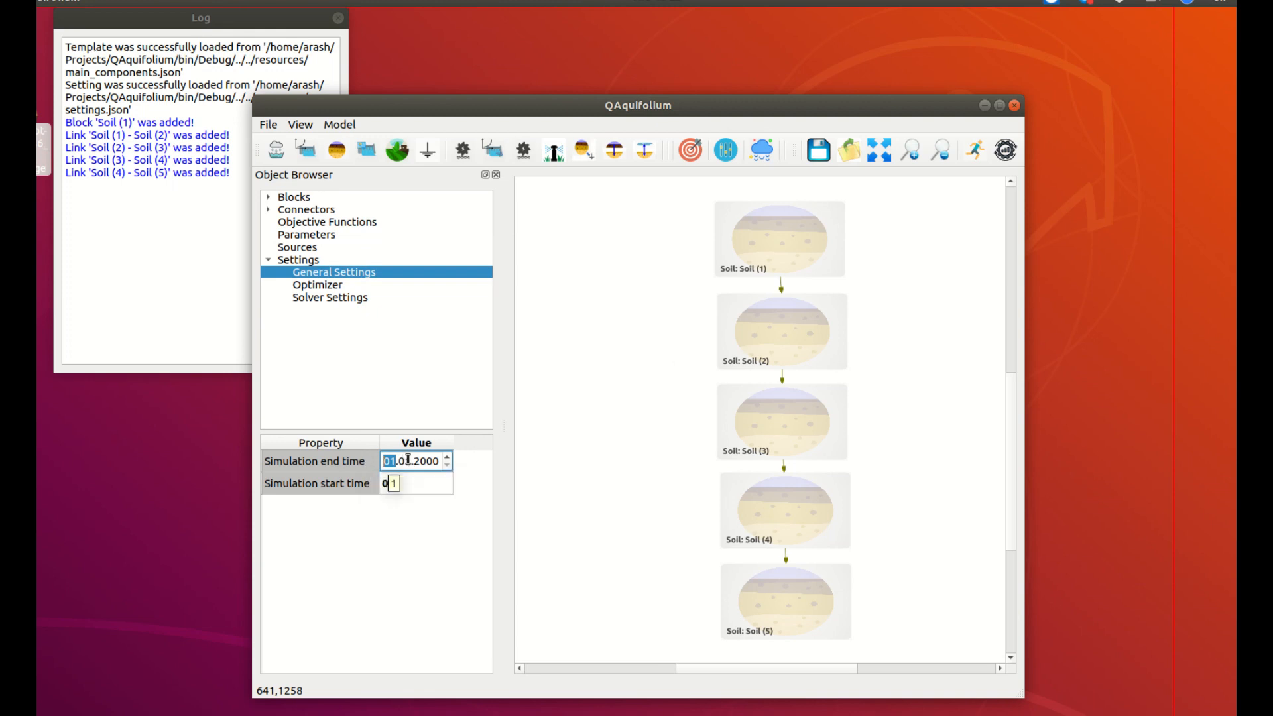
pyautogui.click(364, 460)
pyautogui.rightClick(396, 468)
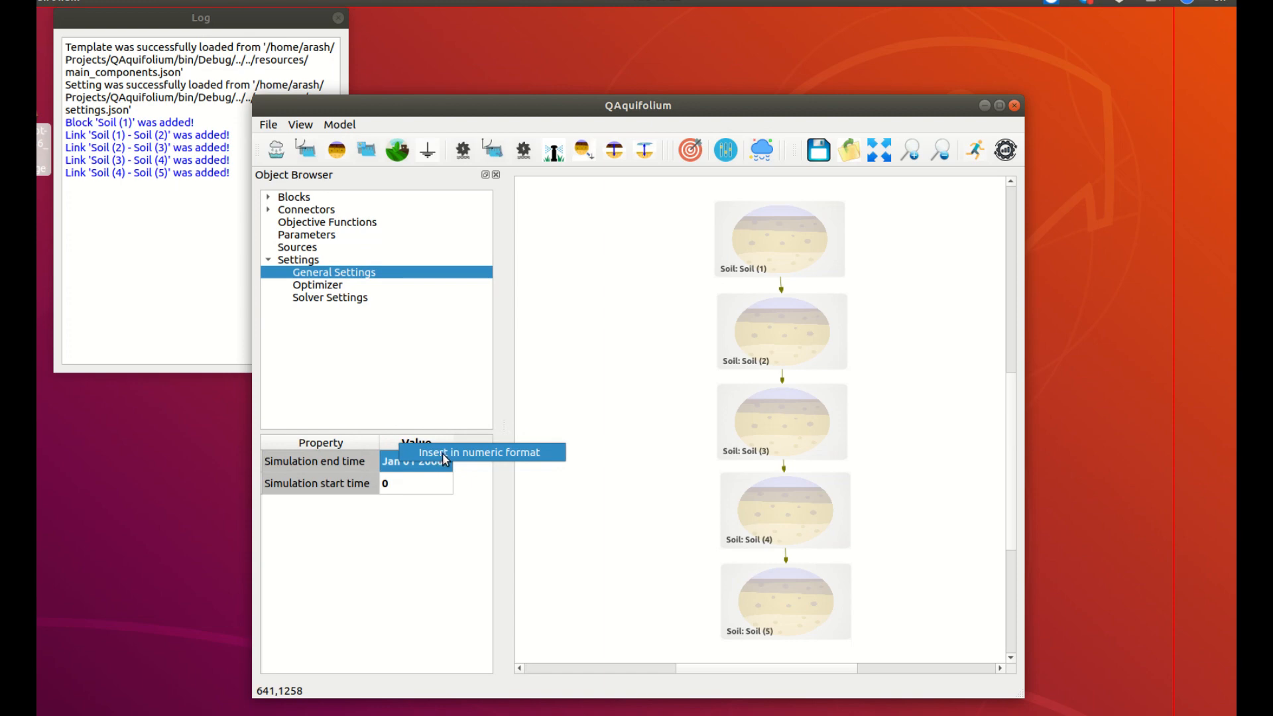
pyautogui.click(464, 453)
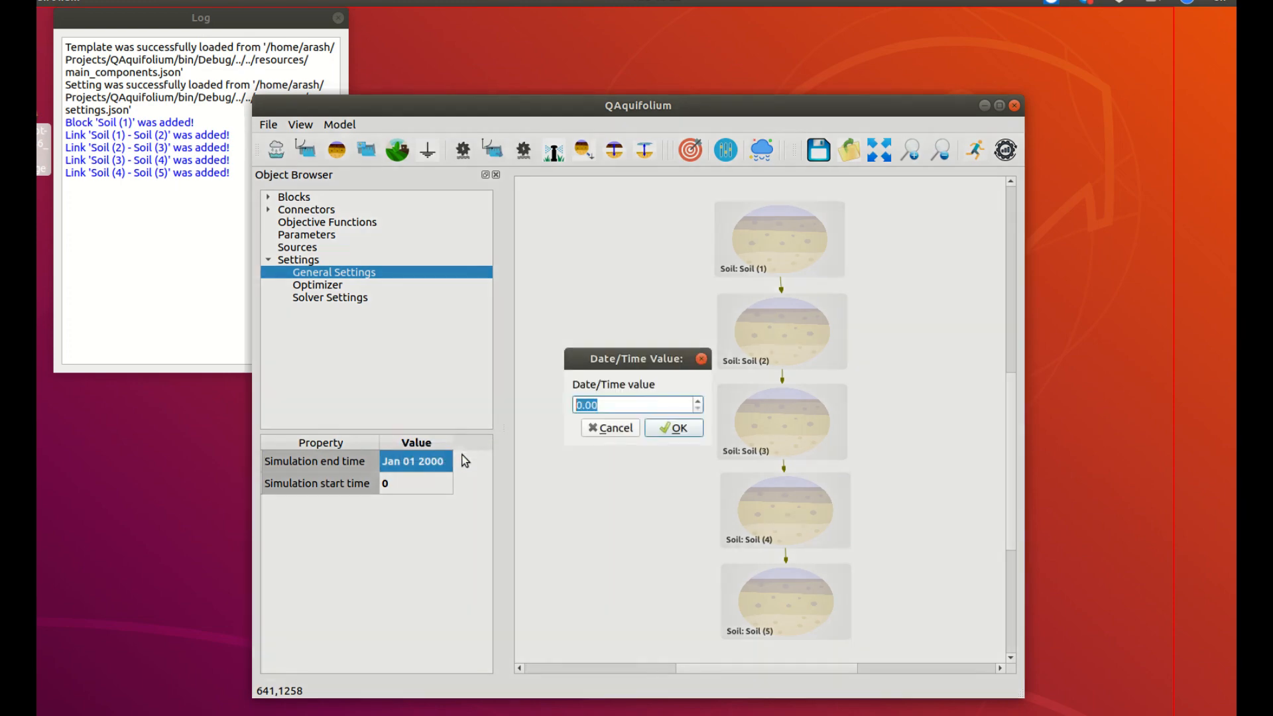
pyautogui.write('10')
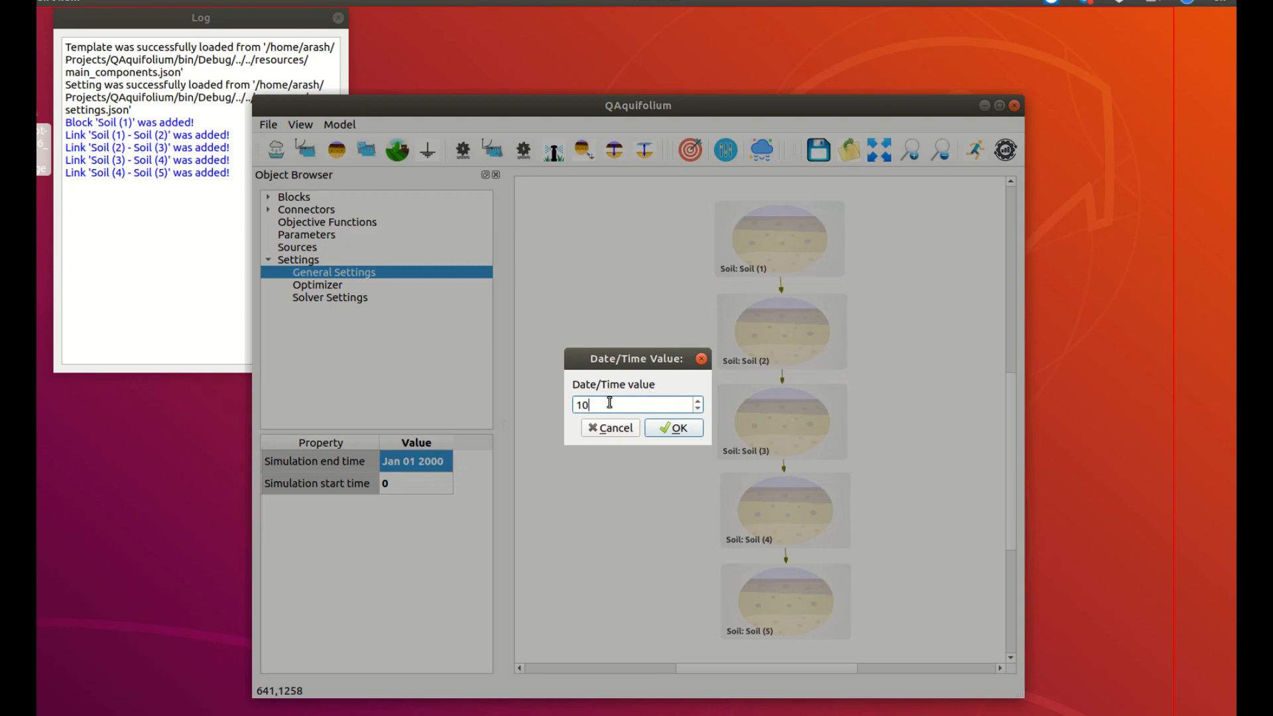
pyautogui.click(678, 424)
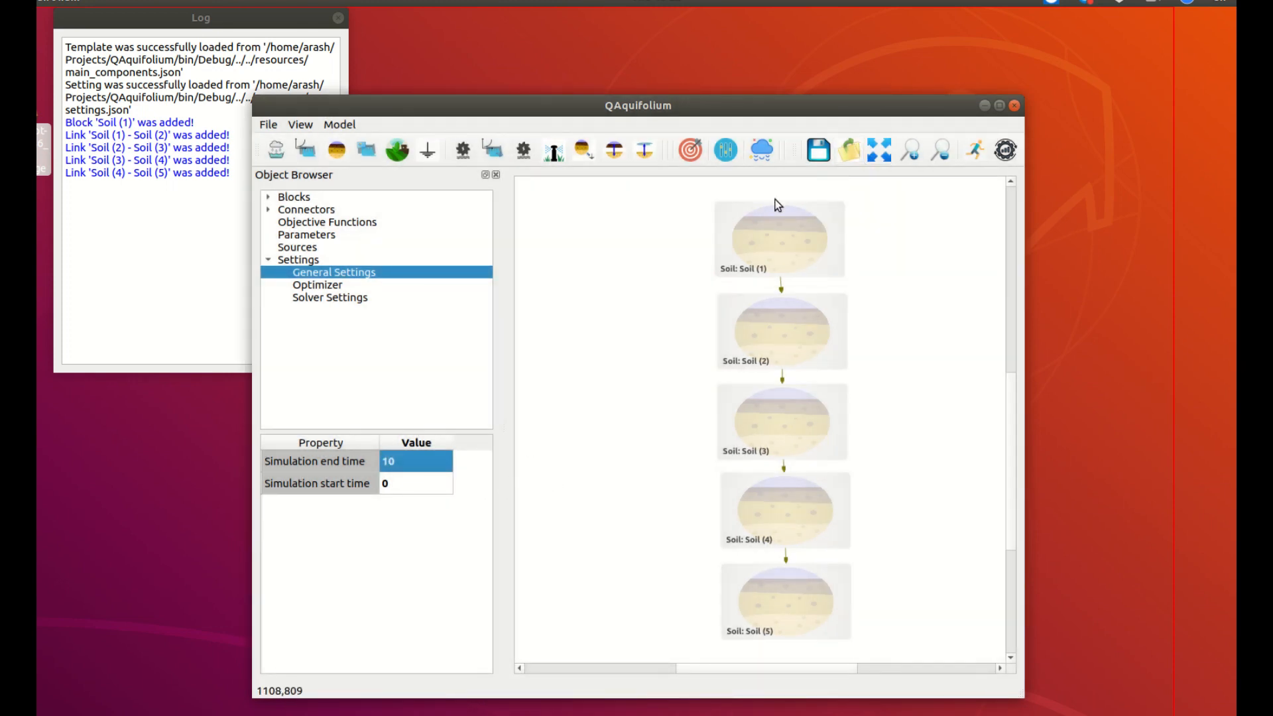
# Save the model in the Documents folder under the name Soil_Column.
pyautogui.click(817, 151)
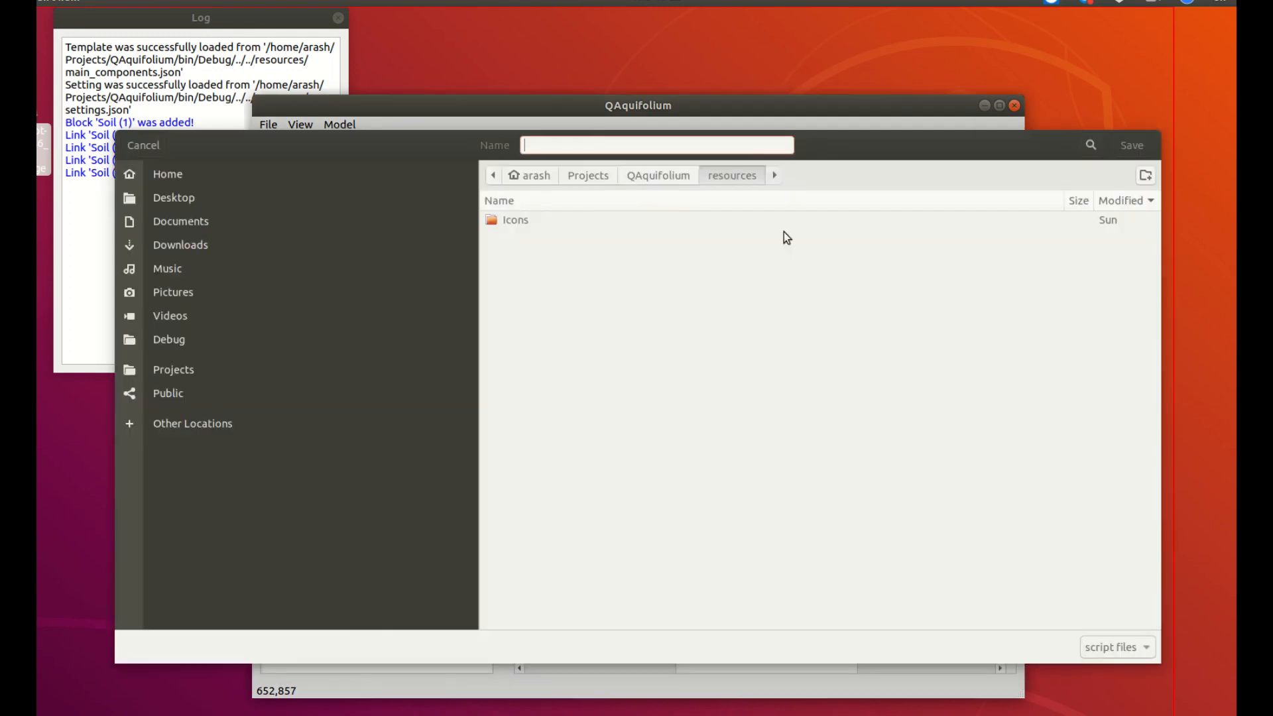
pyautogui.click(236, 220)
pyautogui.click(601, 146)
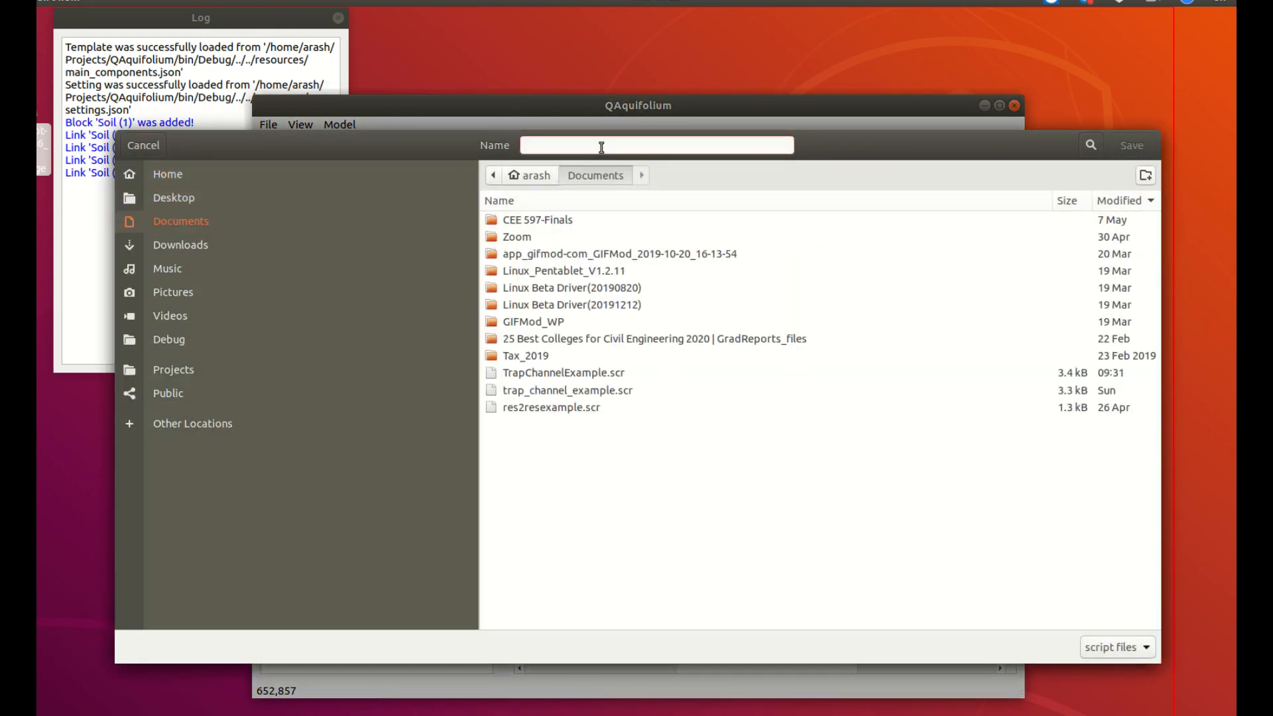
pyautogui.write('Soil_Column')
pyautogui.press('Return')
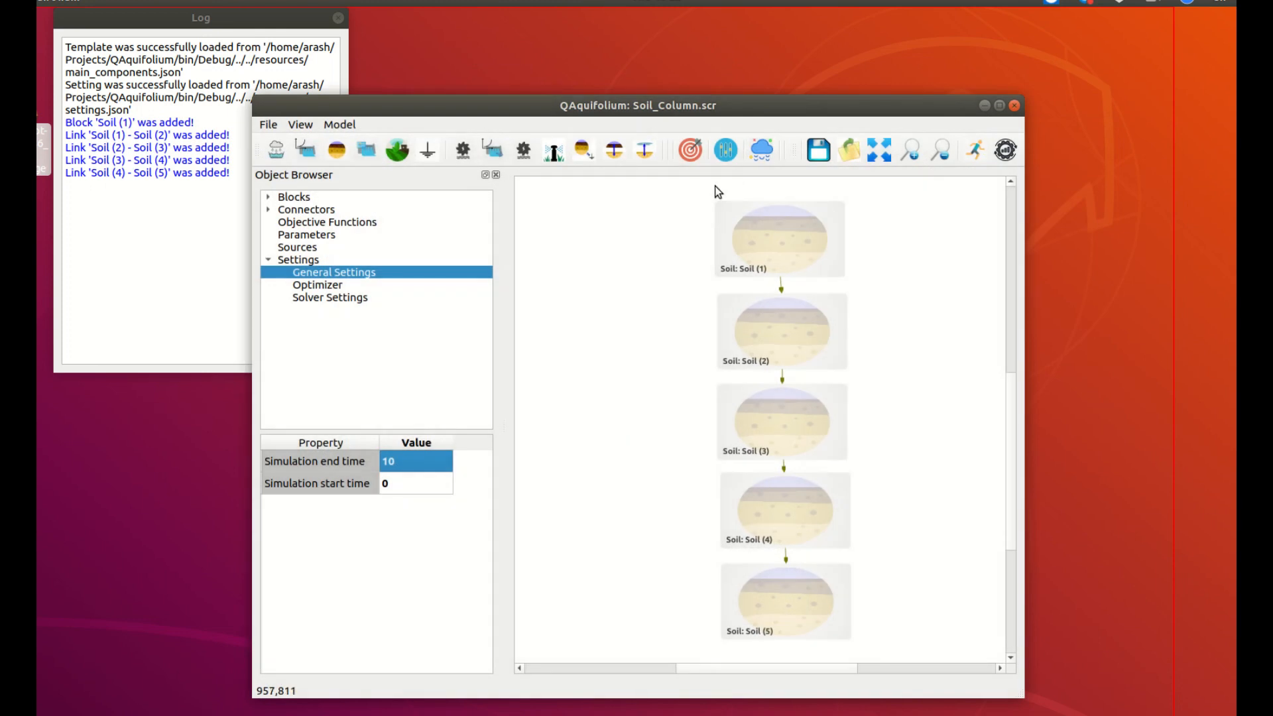
# Rerun the simulation, and plot and examine the theta results of the Soil (1) block before closing the plot.
pyautogui.click(975, 150)
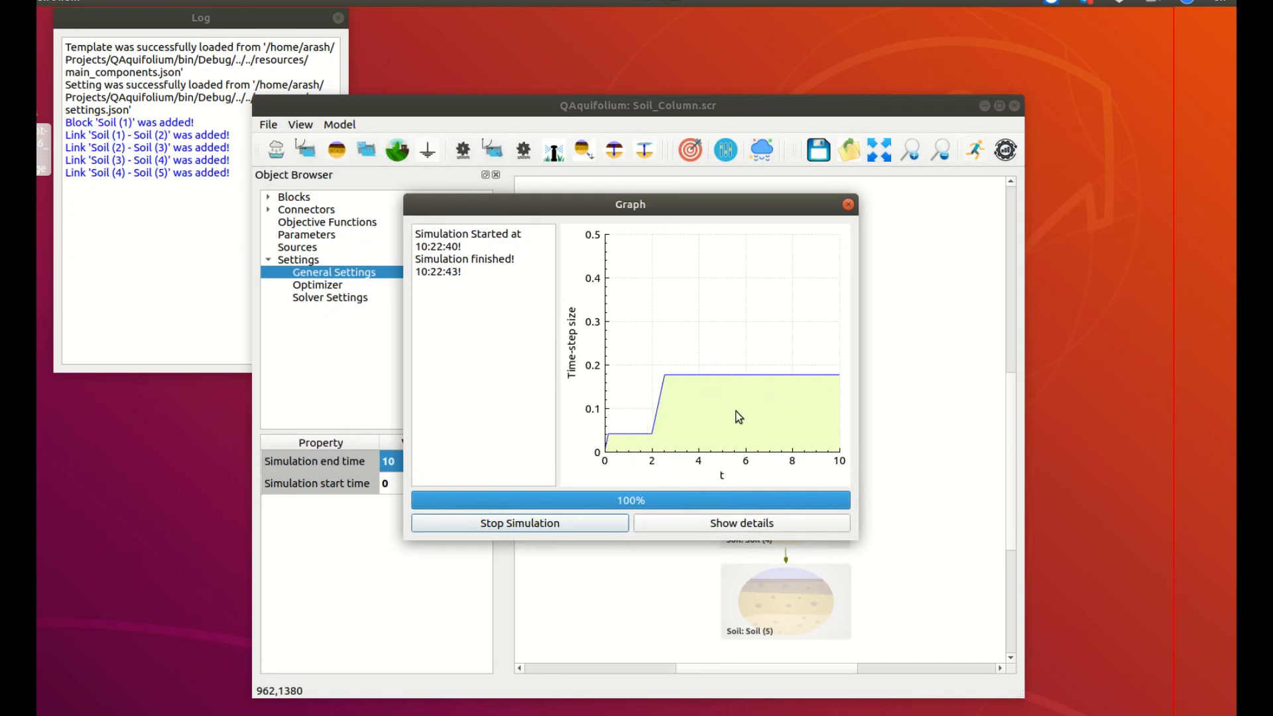
pyautogui.click(848, 206)
pyautogui.rightClick(777, 244)
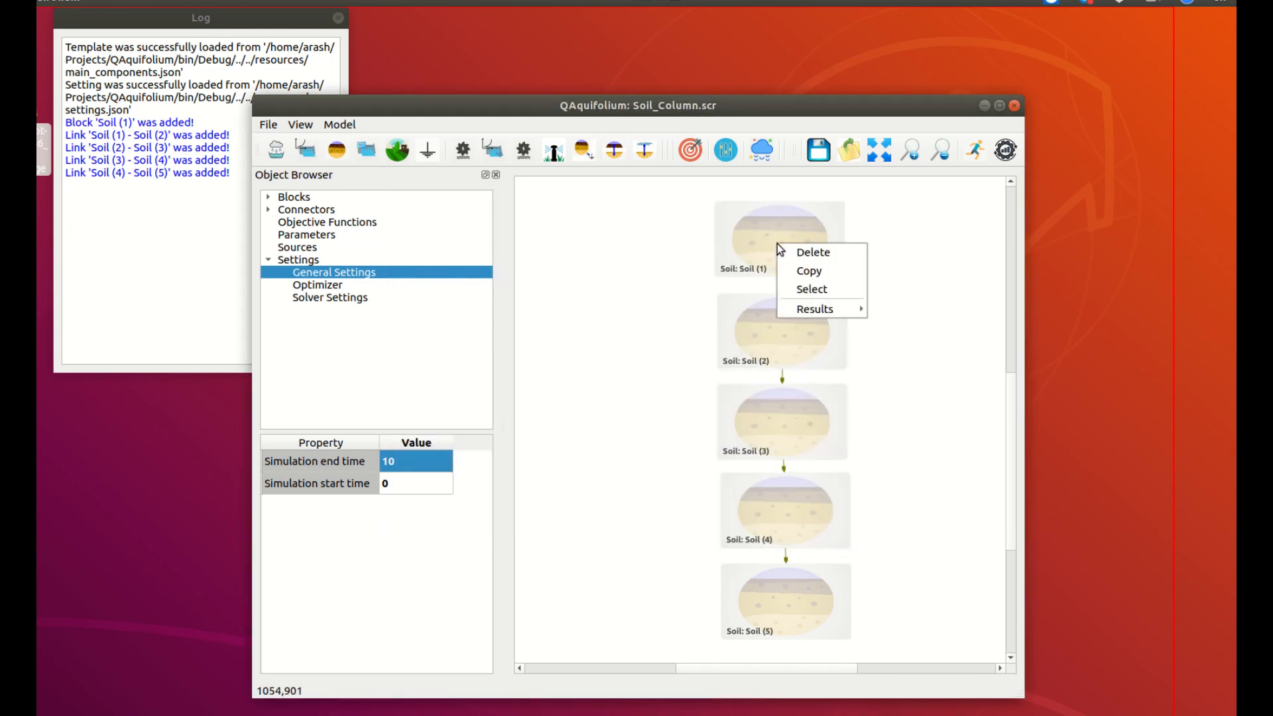
pyautogui.moveTo(814, 310)
pyautogui.click(906, 364)
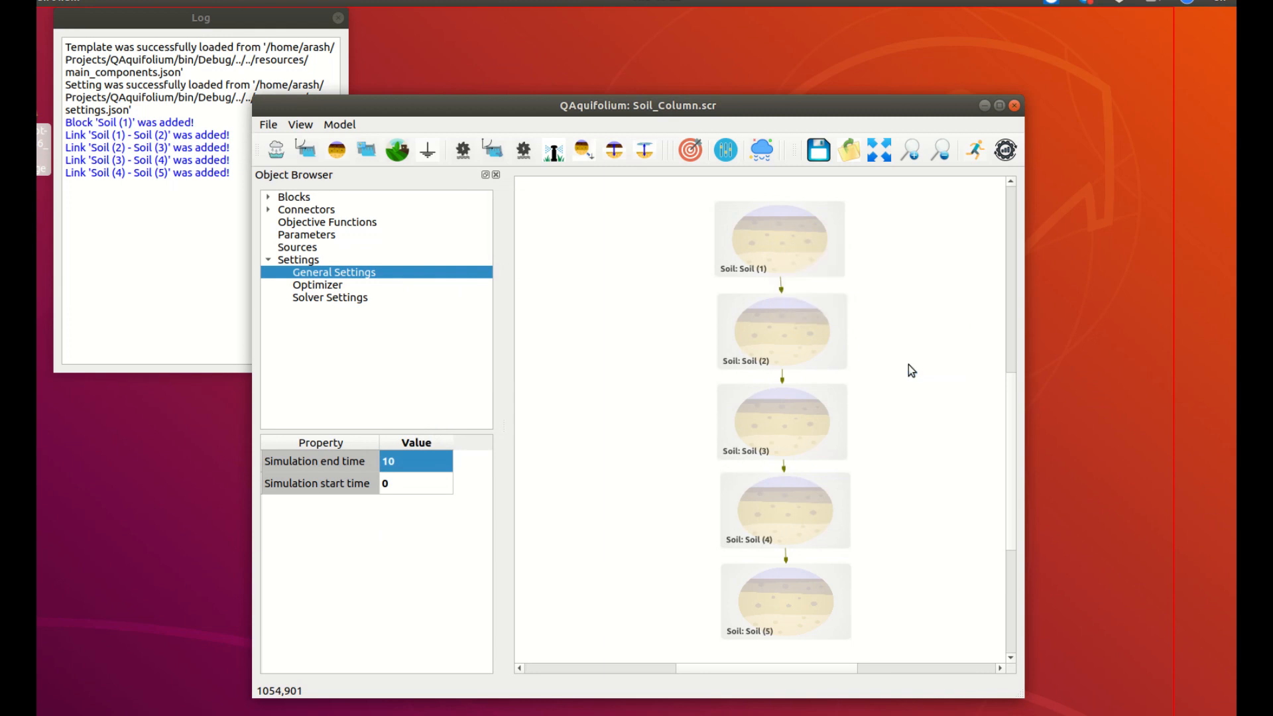
pyautogui.moveTo(1139, 110); pyautogui.dragTo(788, 185)
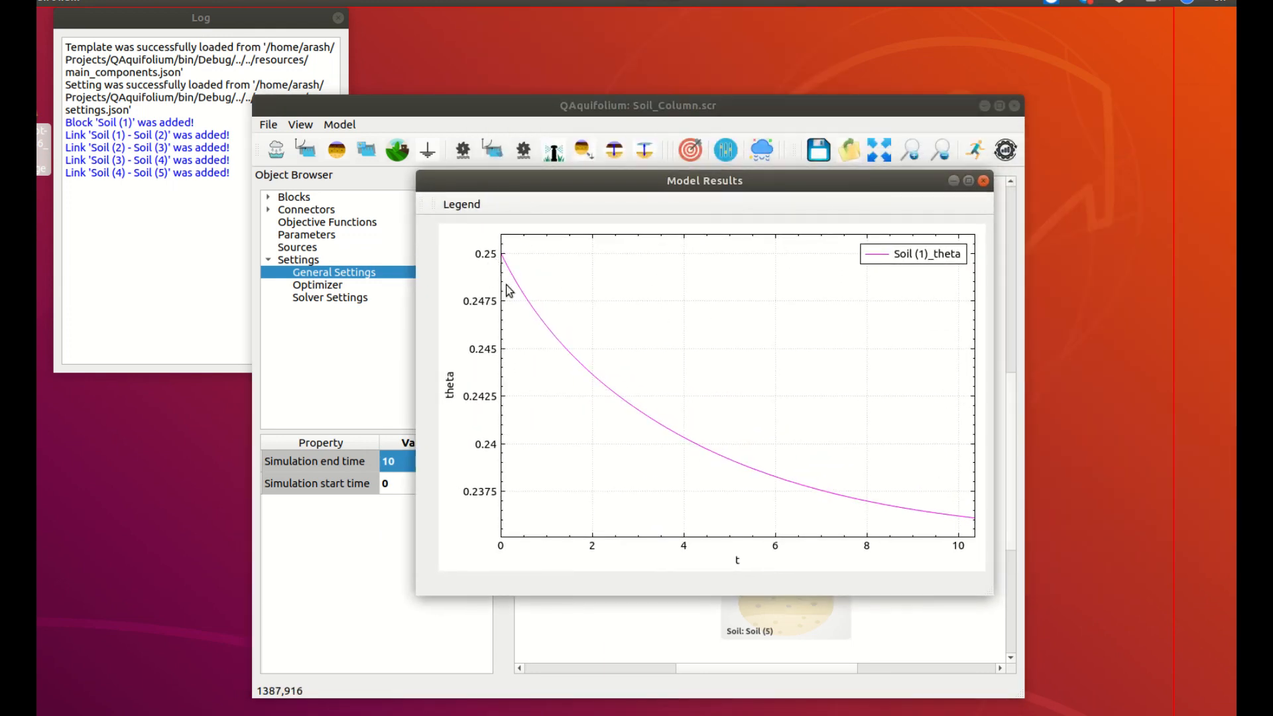
pyautogui.click(984, 181)
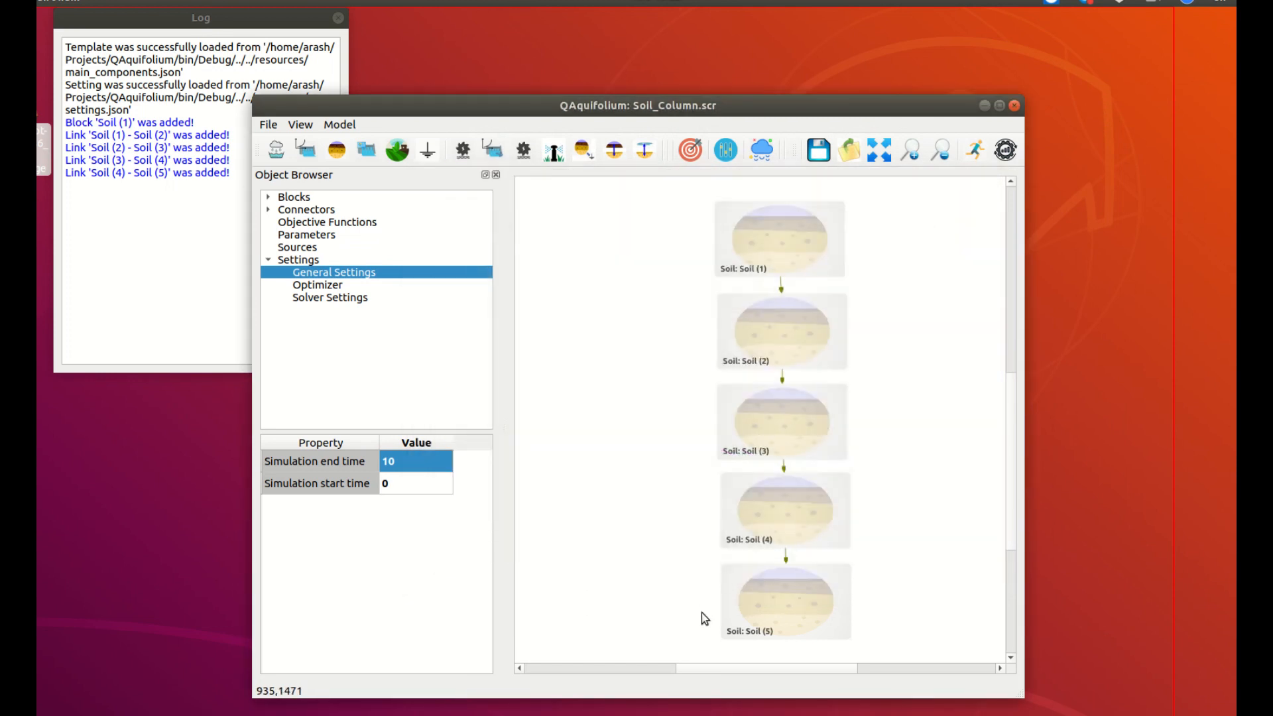
# Plot the theta results of the Soil (5) block, examine the curve over time and close the plot.
pyautogui.rightClick(769, 597)
pyautogui.moveTo(819, 662)
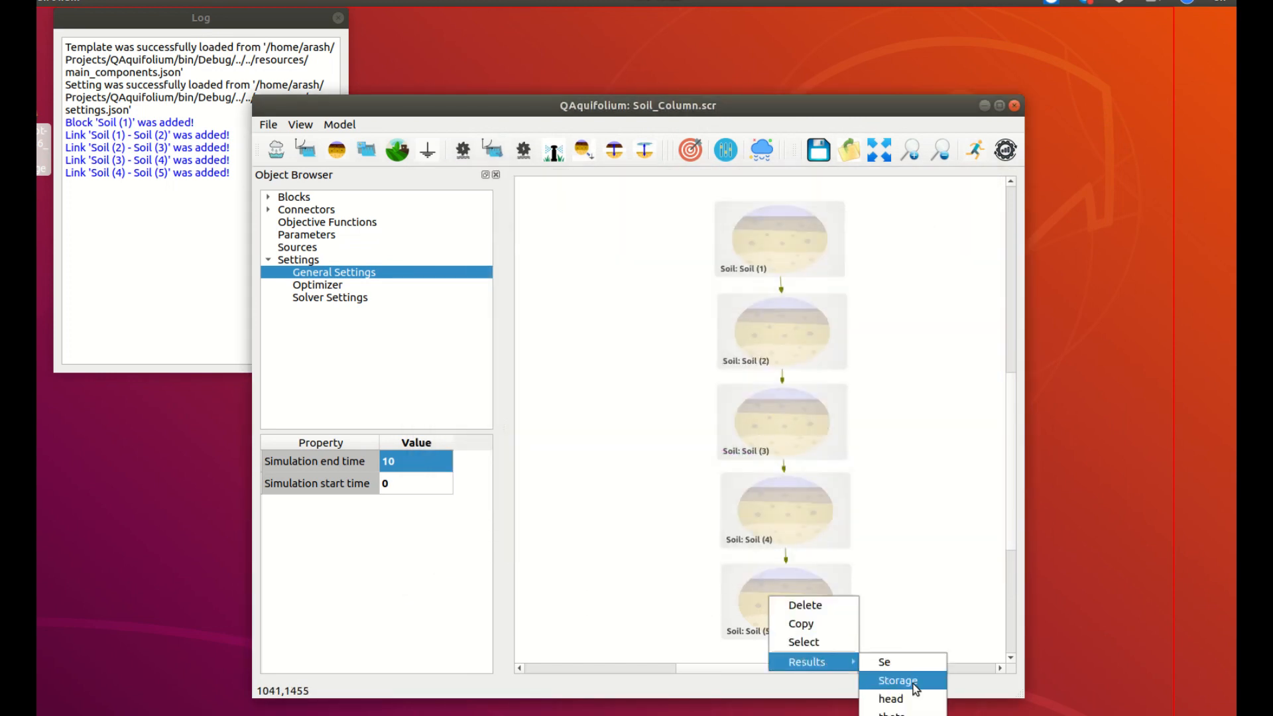
pyautogui.click(913, 713)
pyautogui.moveTo(1213, 106); pyautogui.dragTo(721, 187)
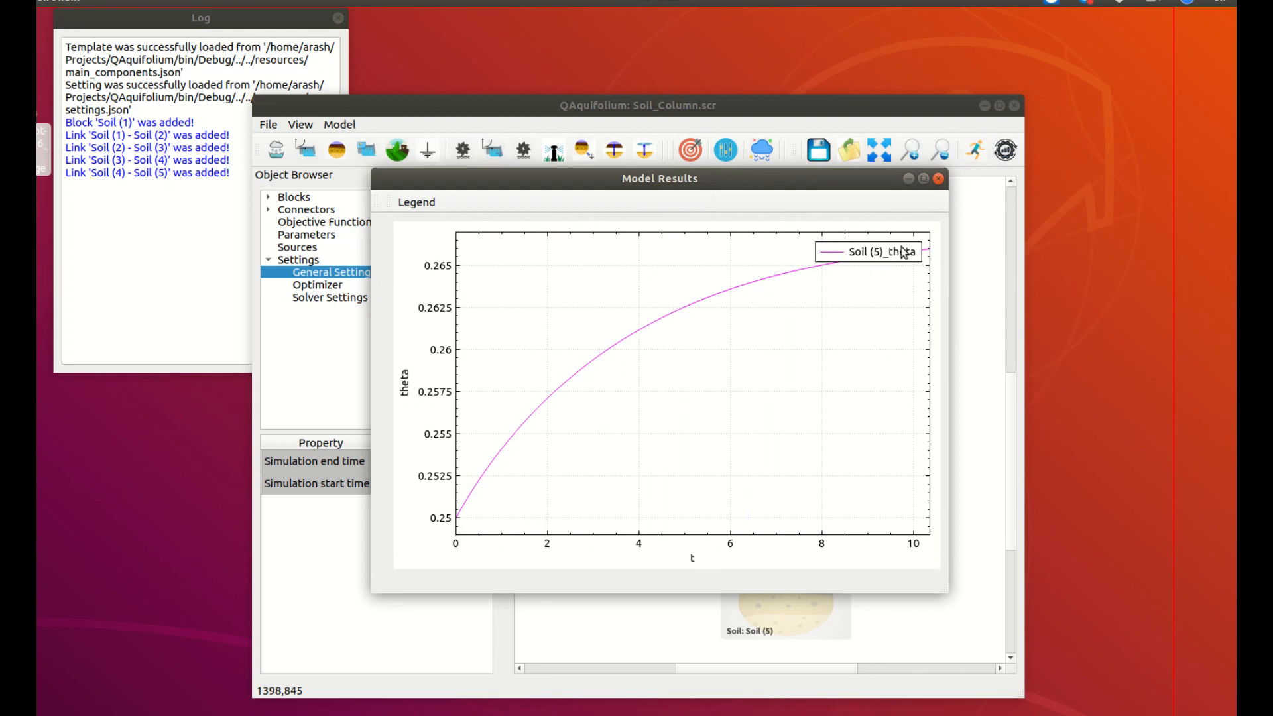
pyautogui.click(938, 179)
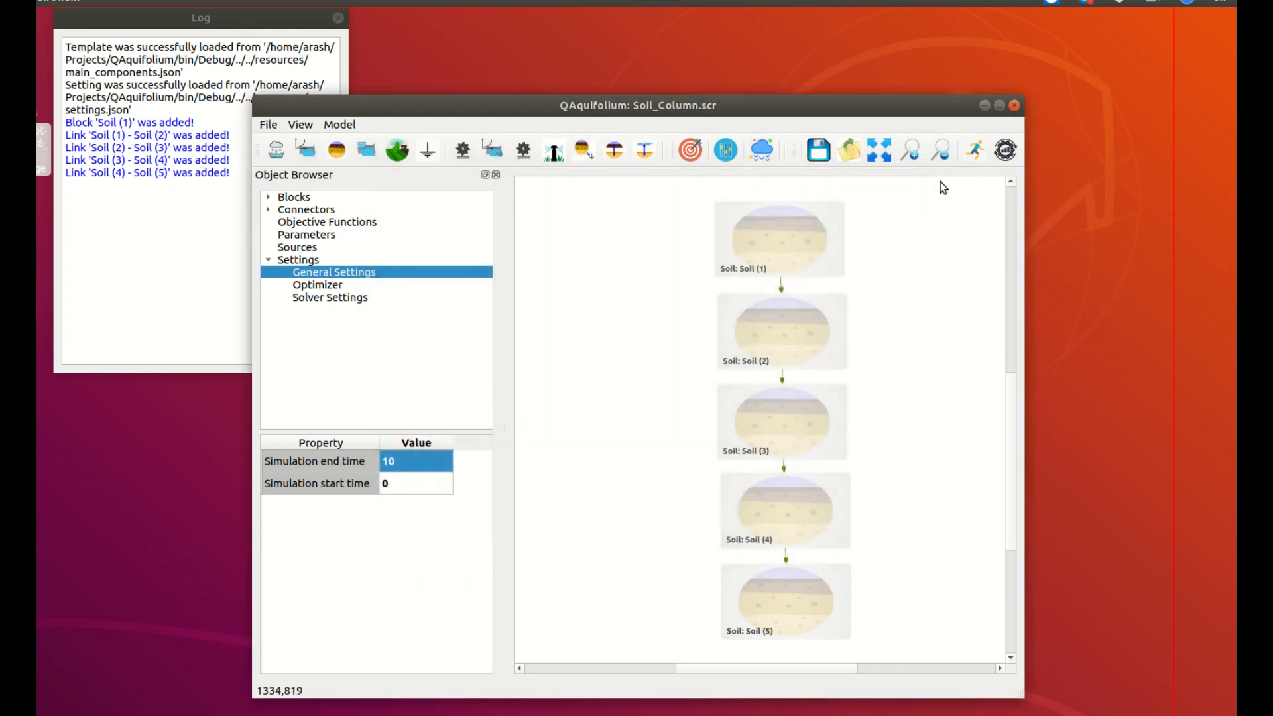
# Plot the flow results of the link between Soil (2) and Soil (3), examine the curve and close the plot.
pyautogui.moveTo(1008, 407)
pyautogui.mouseDown()
pyautogui.moveTo(1007, 380)
pyautogui.moveTo(1008, 411)
pyautogui.mouseUp()
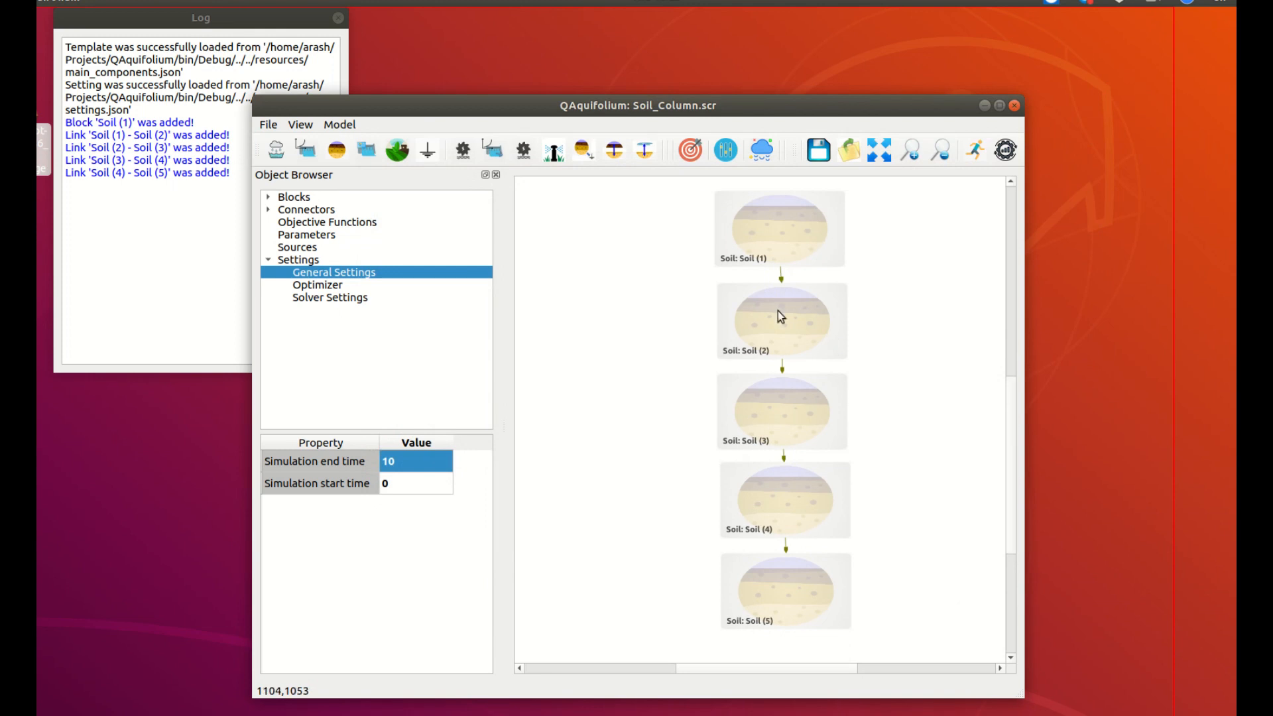
pyautogui.rightClick(782, 364)
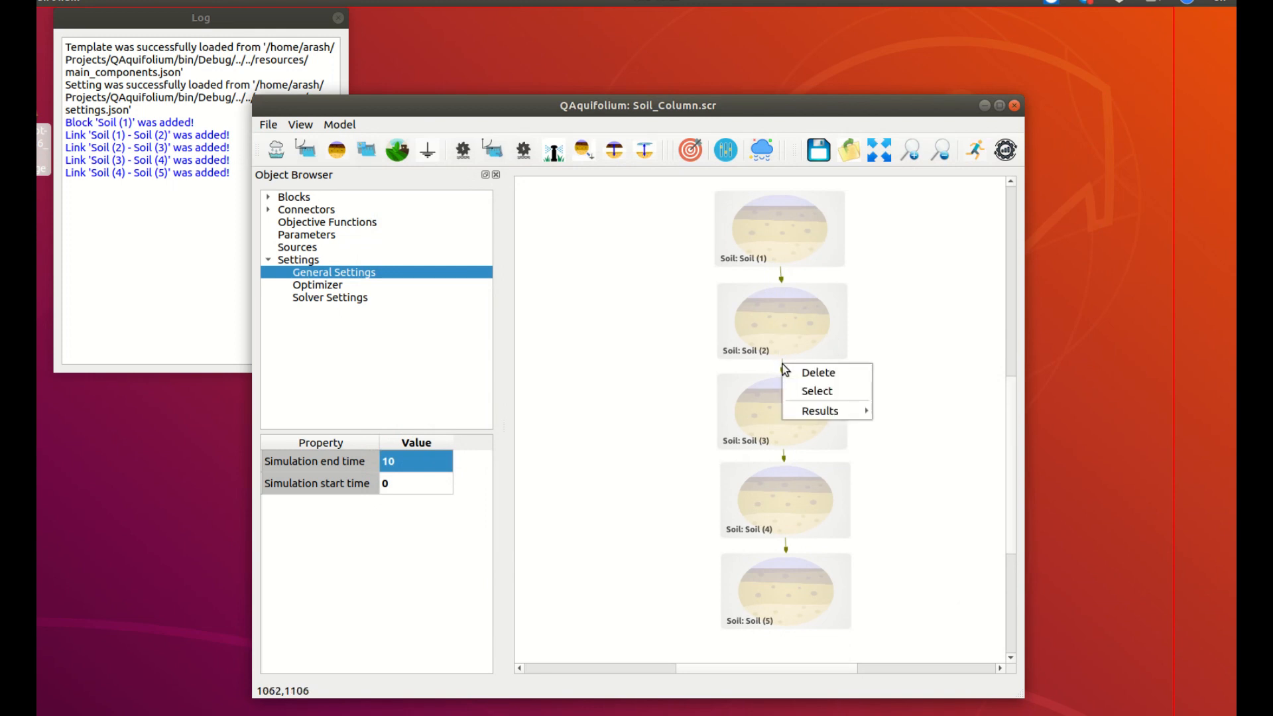
pyautogui.moveTo(831, 411)
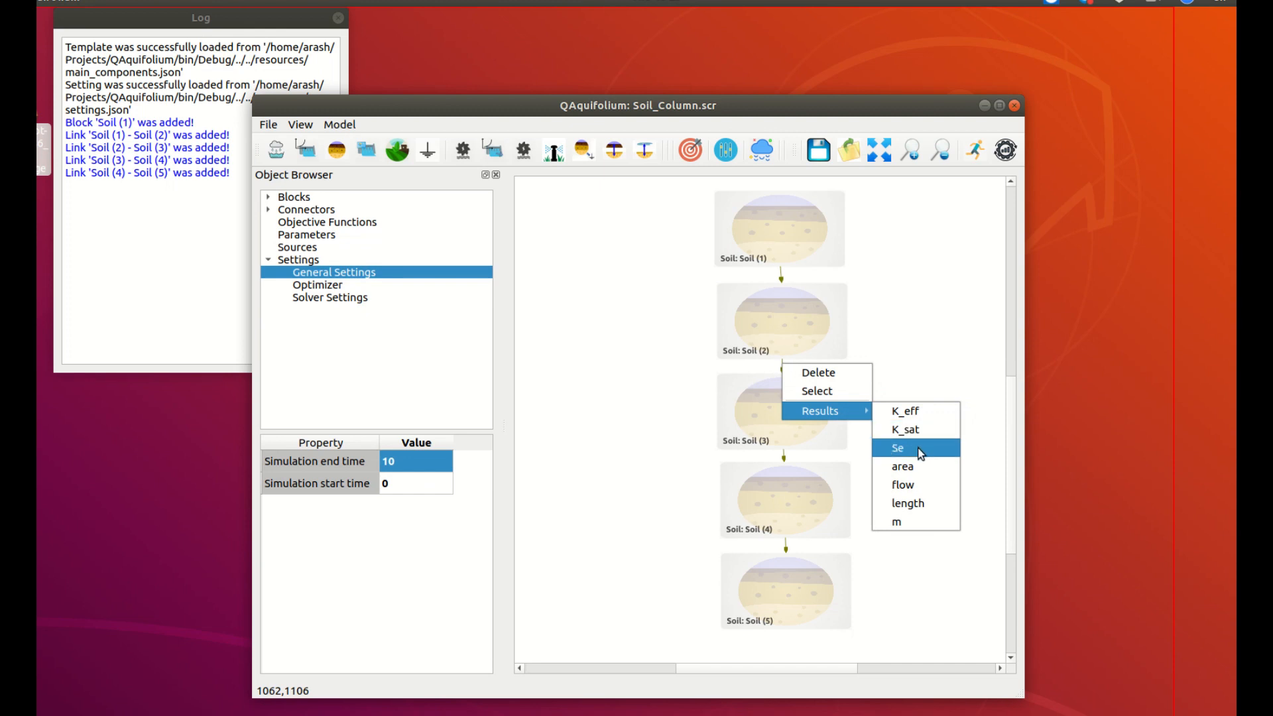
pyautogui.click(916, 483)
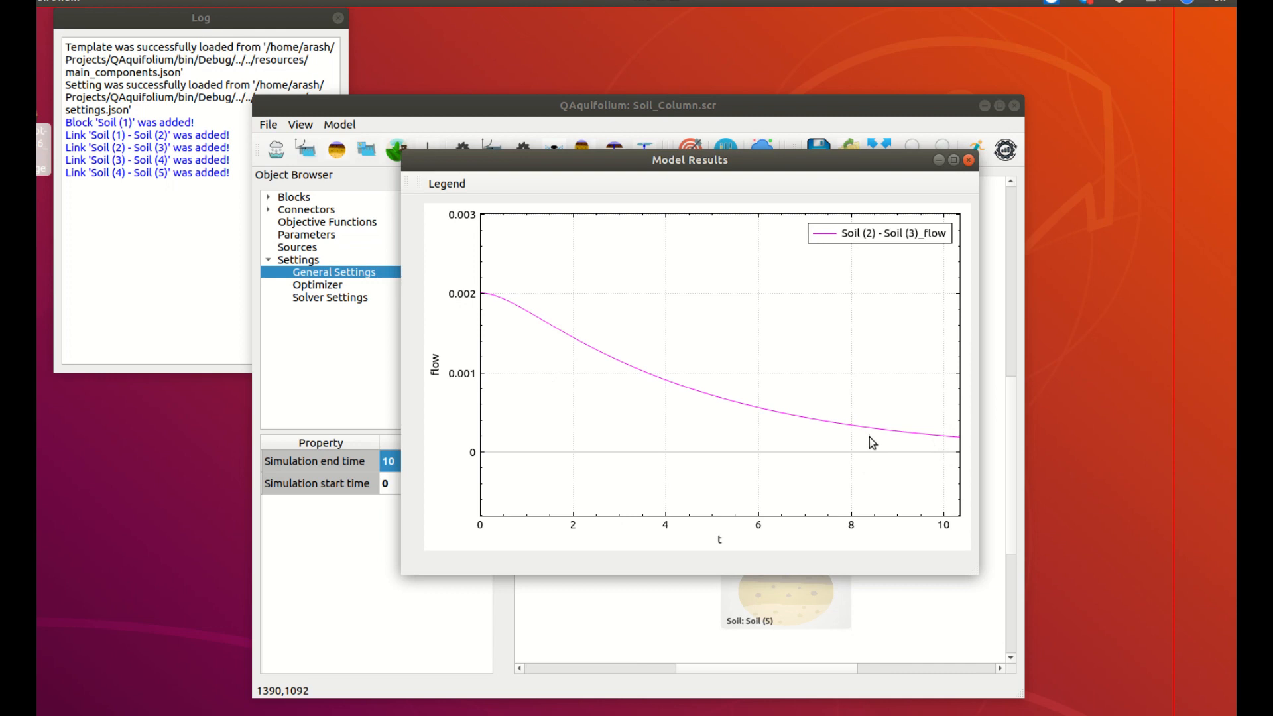
pyautogui.click(968, 161)
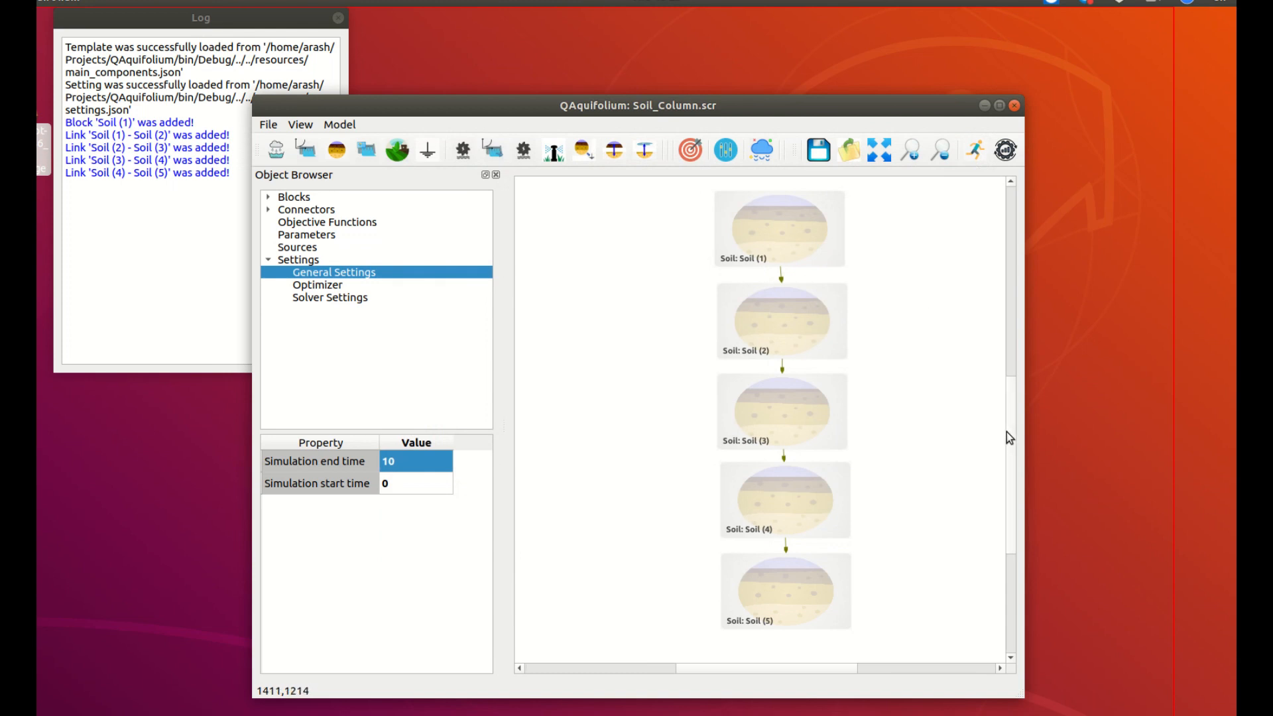
# Add a fixed_head block and place it directly beneath the Soil (5) block.
pyautogui.moveTo(1011, 432); pyautogui.dragTo(1014, 435)
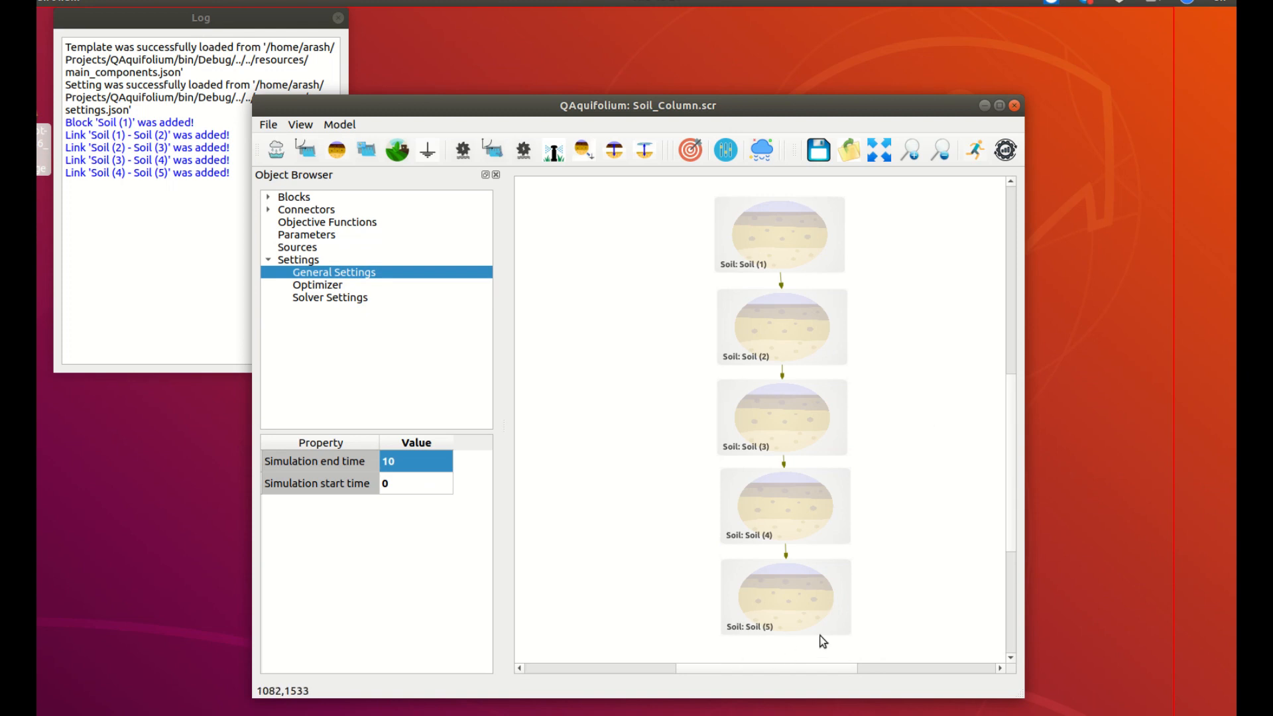
pyautogui.moveTo(1014, 491); pyautogui.dragTo(1012, 520)
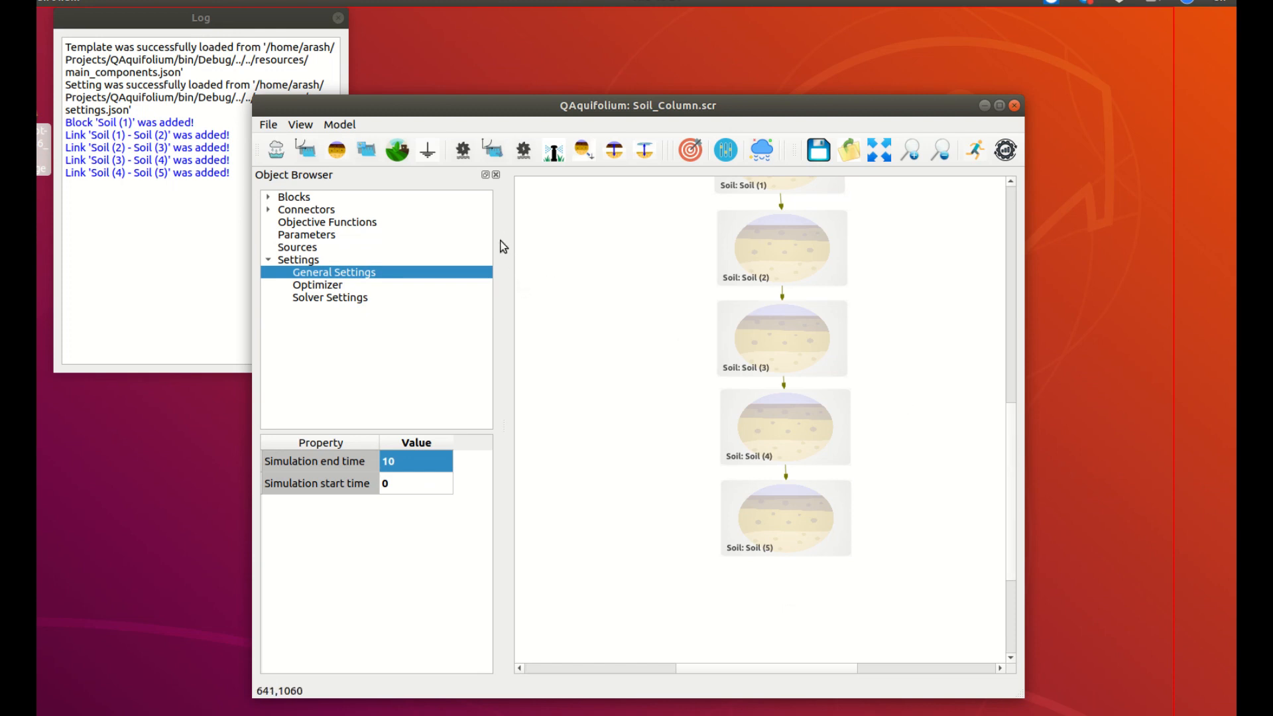
pyautogui.click(428, 151)
pyautogui.moveTo(742, 271); pyautogui.dragTo(779, 639)
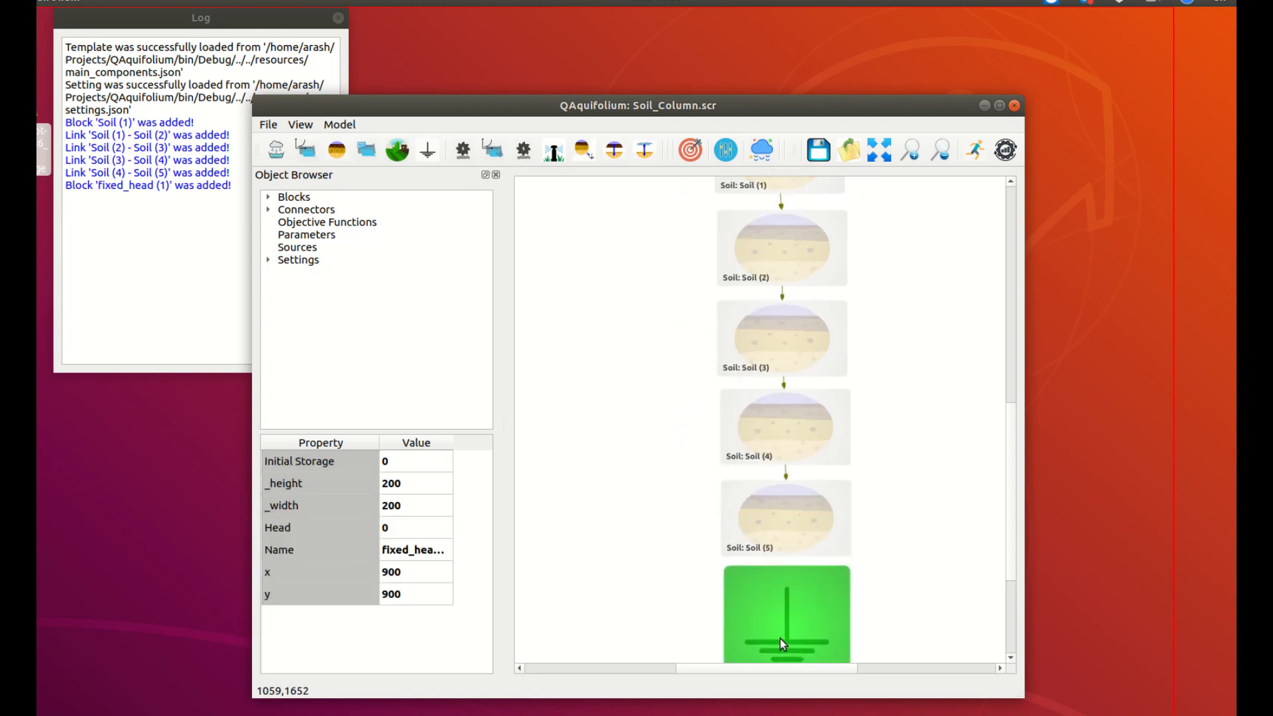
# Resize the fixed_head block to about 207 by 145 and align it under Soil (5), leaving a small gap.
pyautogui.scroll(-2, 1014, 490)
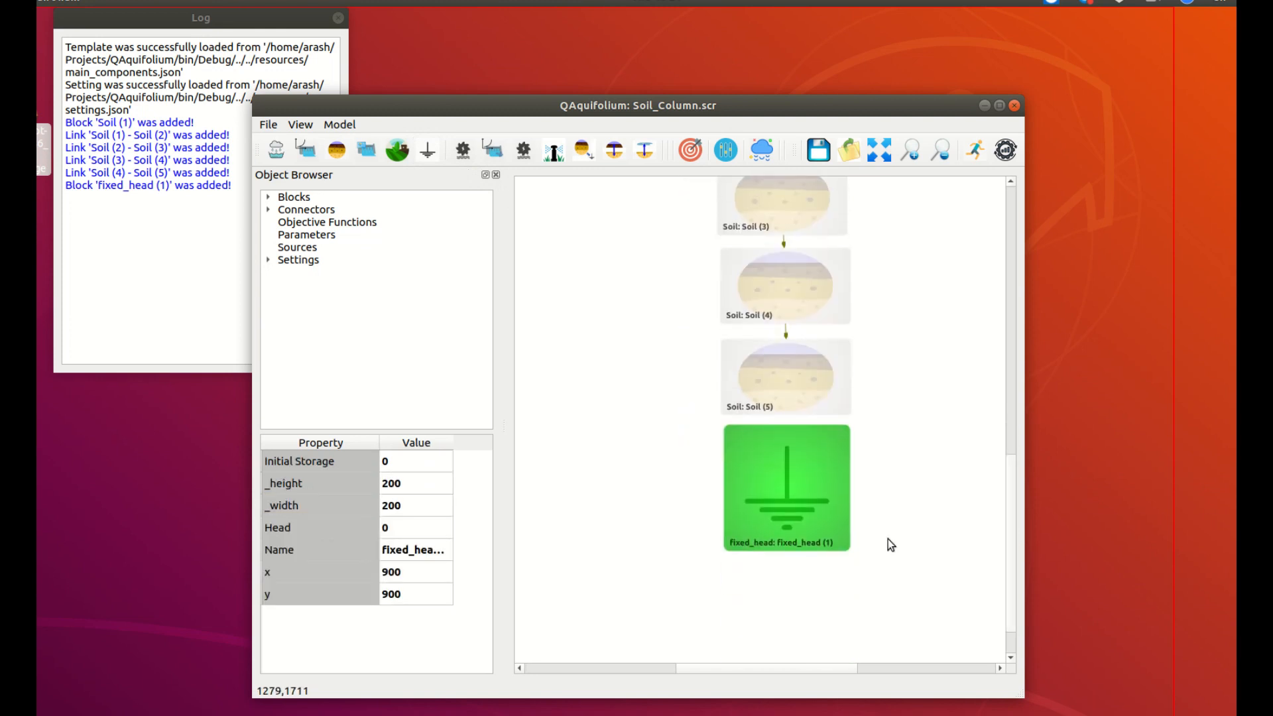
pyautogui.click(850, 548)
pyautogui.moveTo(849, 548); pyautogui.dragTo(854, 519)
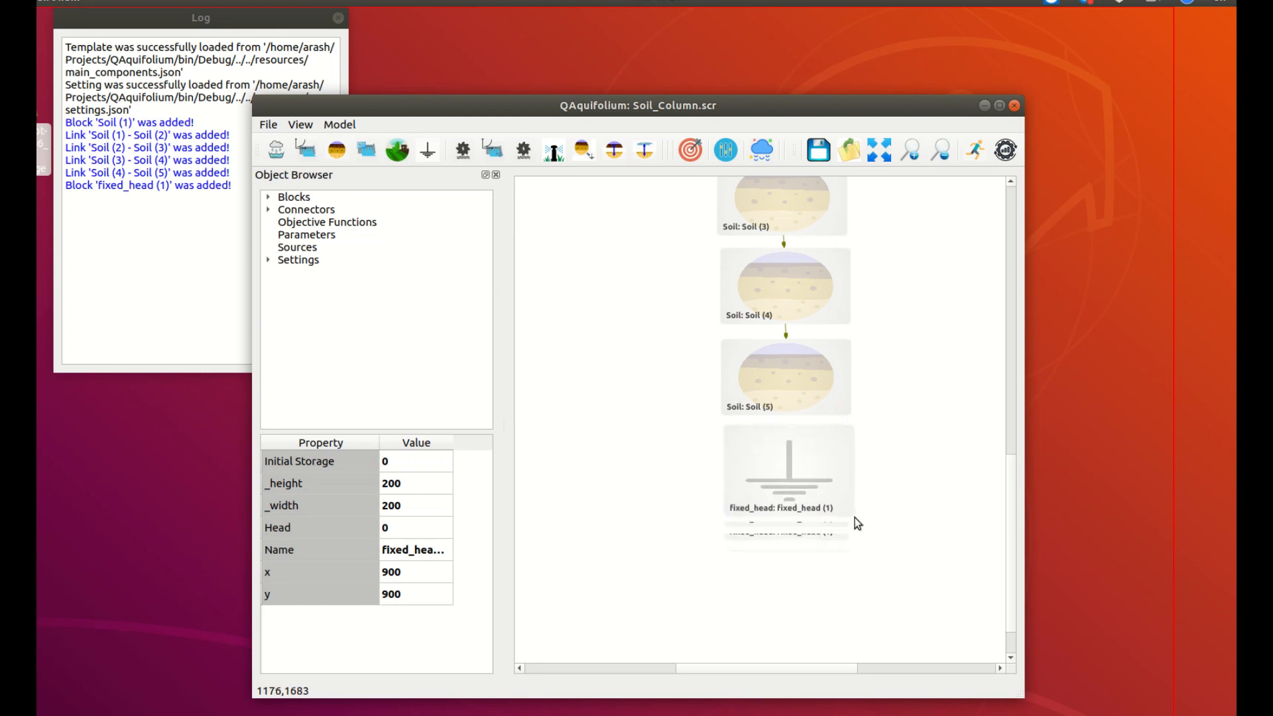
pyautogui.moveTo(836, 464); pyautogui.dragTo(830, 473)
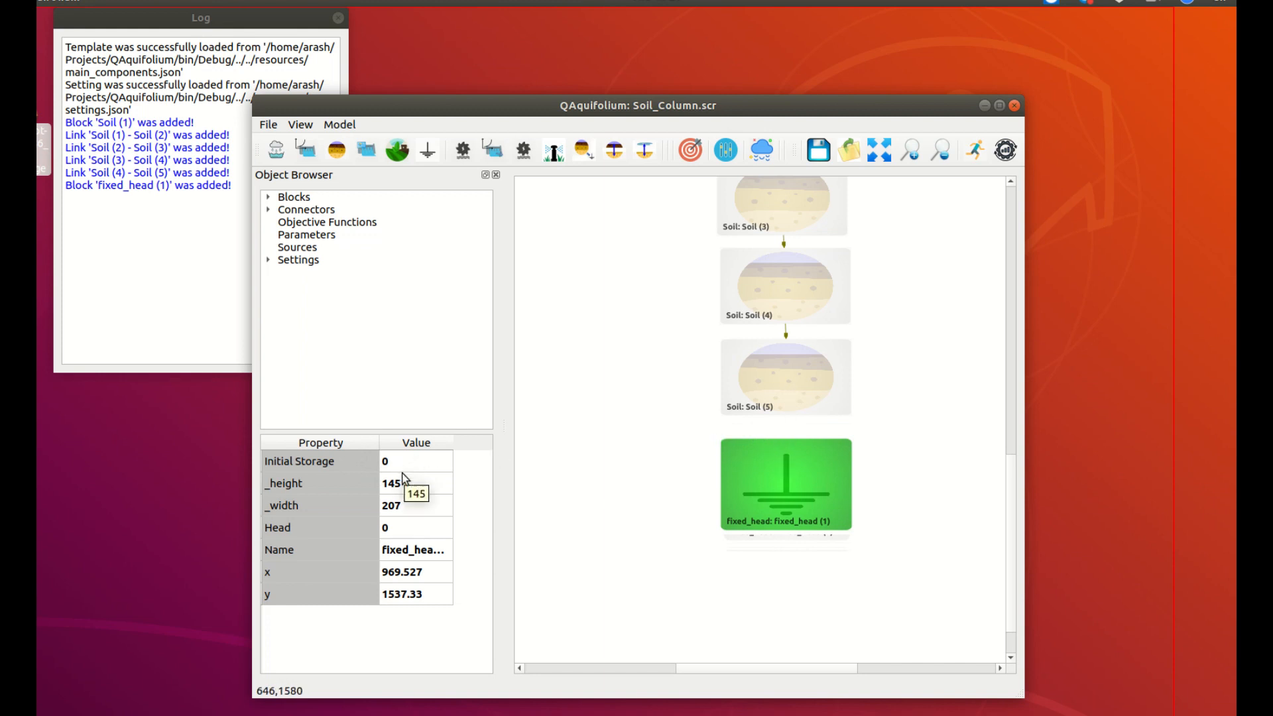
# Set the Head of the fixed_head block to -2 and deselect the block.
pyautogui.click(402, 530)
pyautogui.click(402, 530)
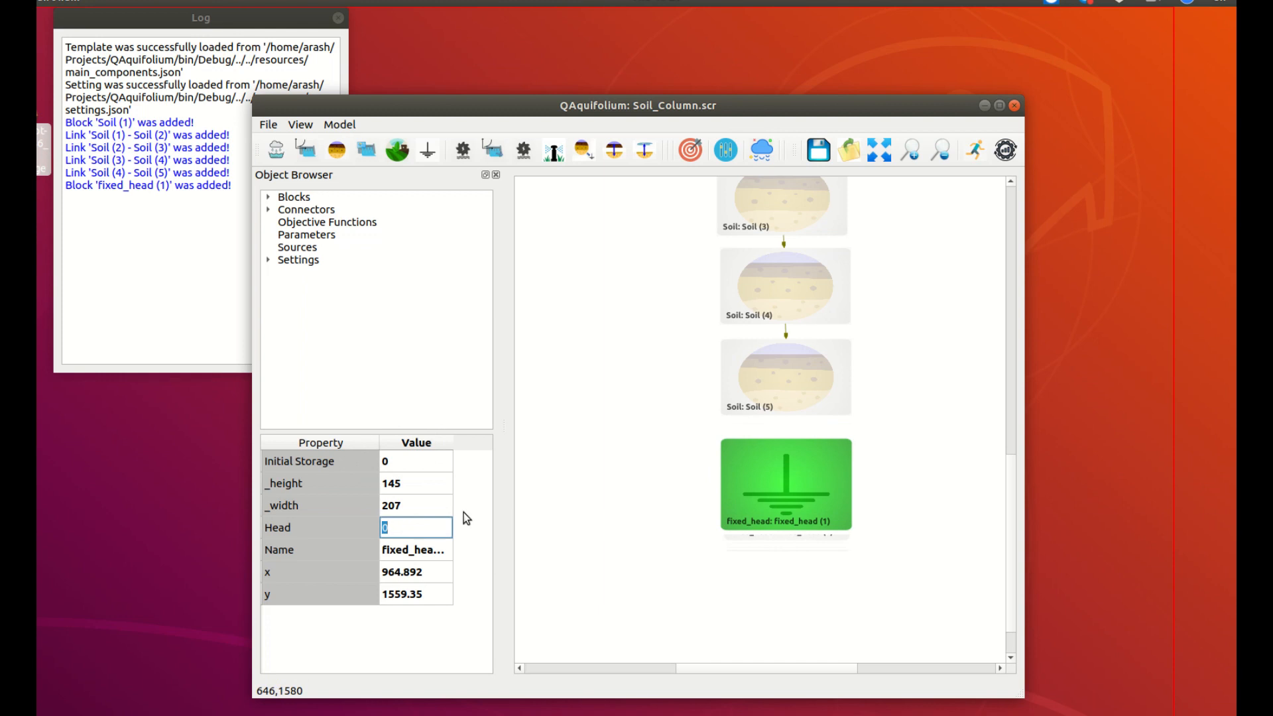
pyautogui.write('-2')
pyautogui.press('Return')
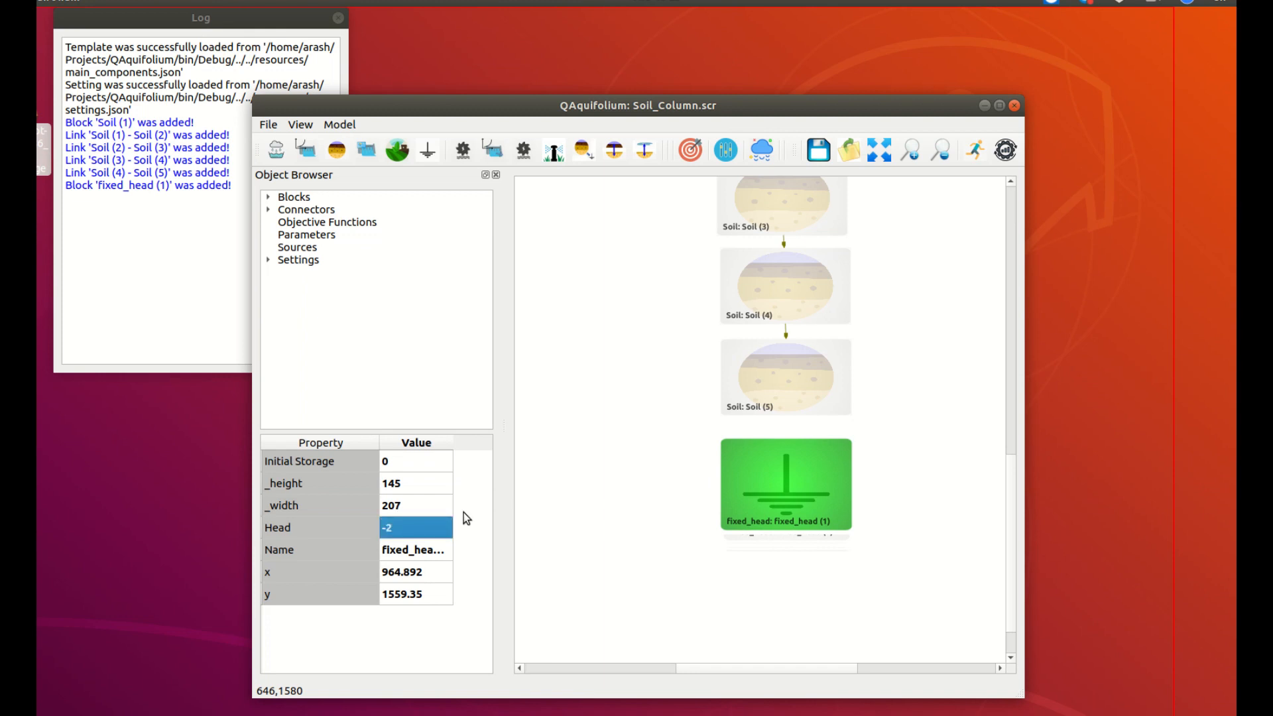
pyautogui.click(616, 452)
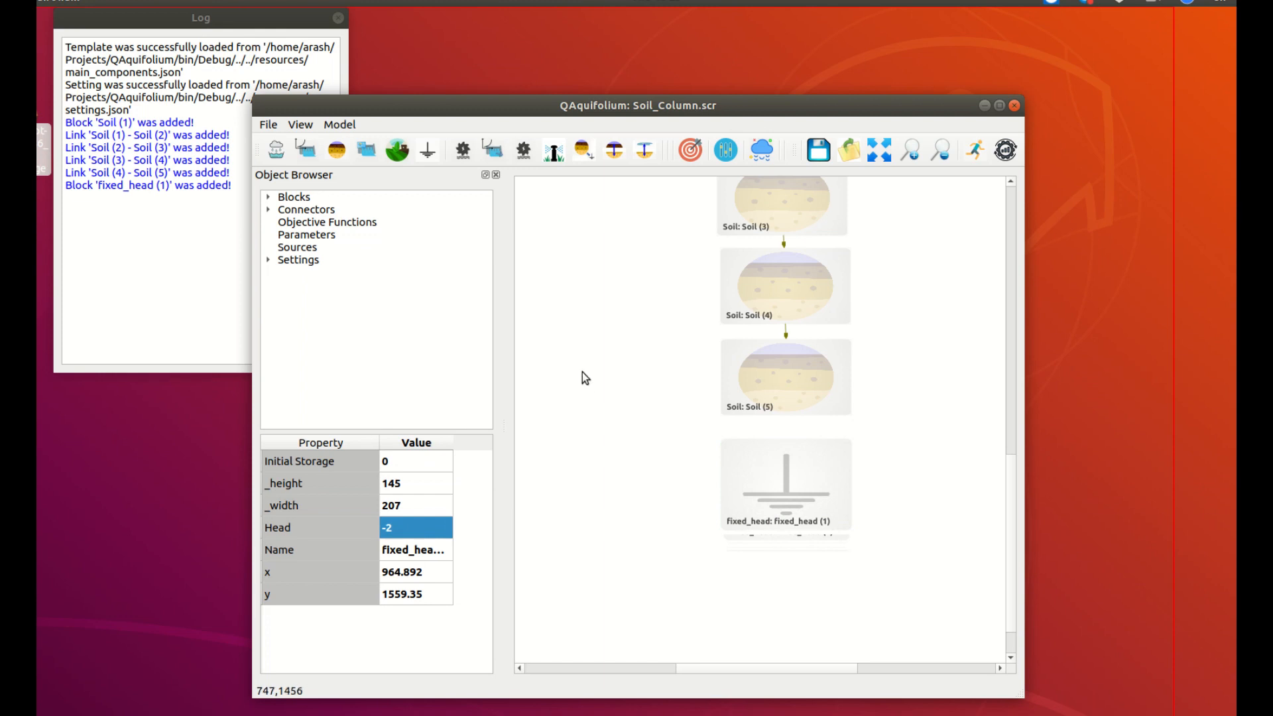
# Link the Soil (5) block to the fixed_head block with the soil-to-fixed-head connector.
pyautogui.click(581, 153)
pyautogui.moveTo(751, 414); pyautogui.dragTo(751, 450)
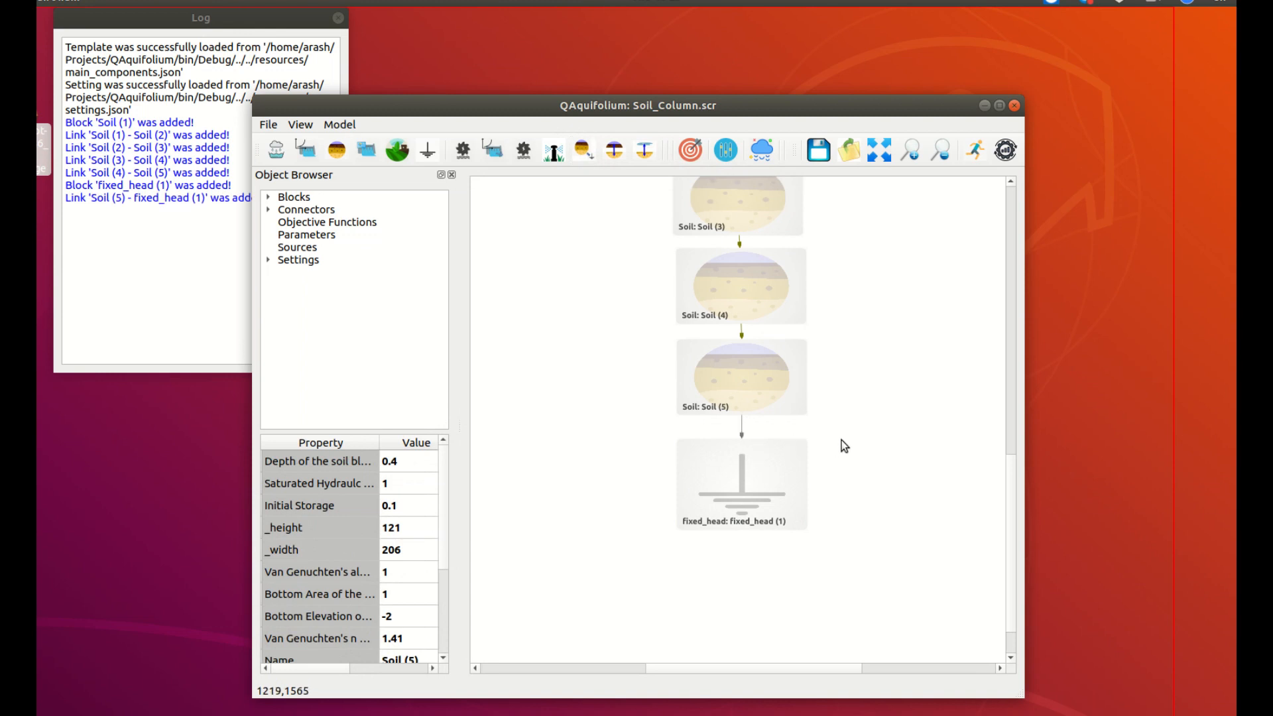
pyautogui.moveTo(1009, 467)
pyautogui.mouseDown()
pyautogui.moveTo(1005, 392)
pyautogui.moveTo(1003, 447)
pyautogui.mouseUp()
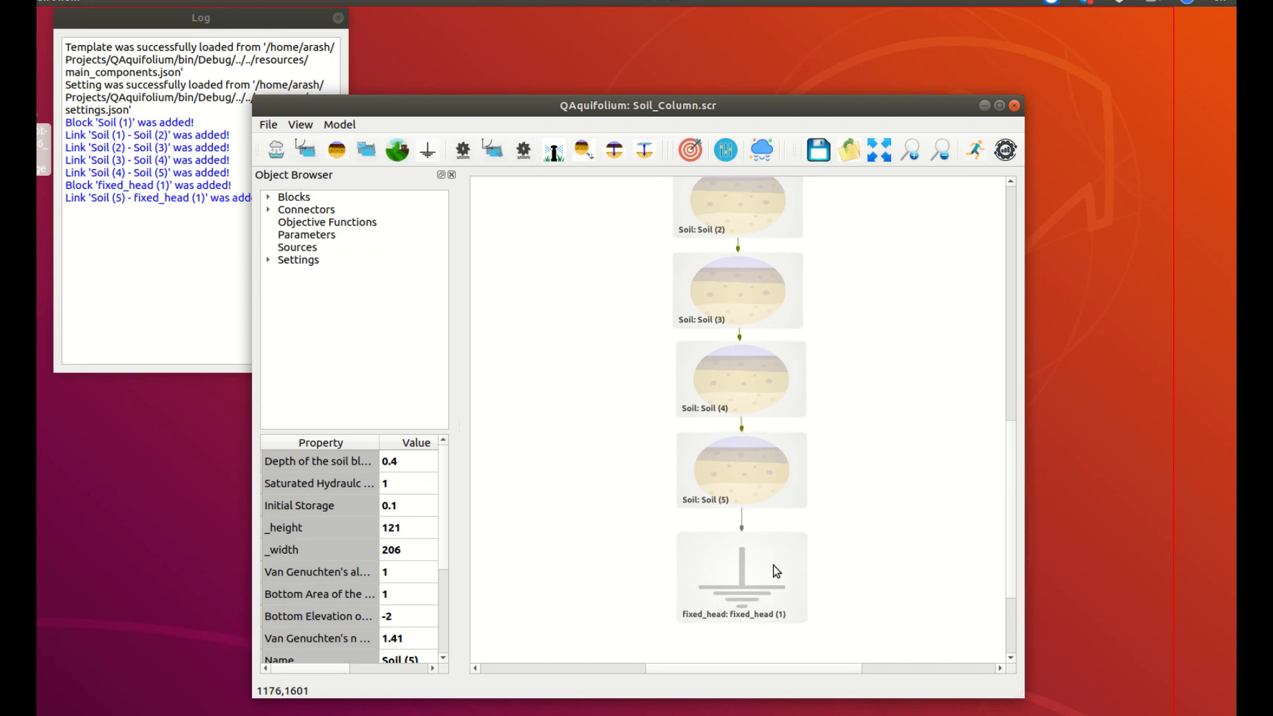
# Set the Initial Storage of the fixed_head block to 1000 and deselect the block.
pyautogui.click(746, 566)
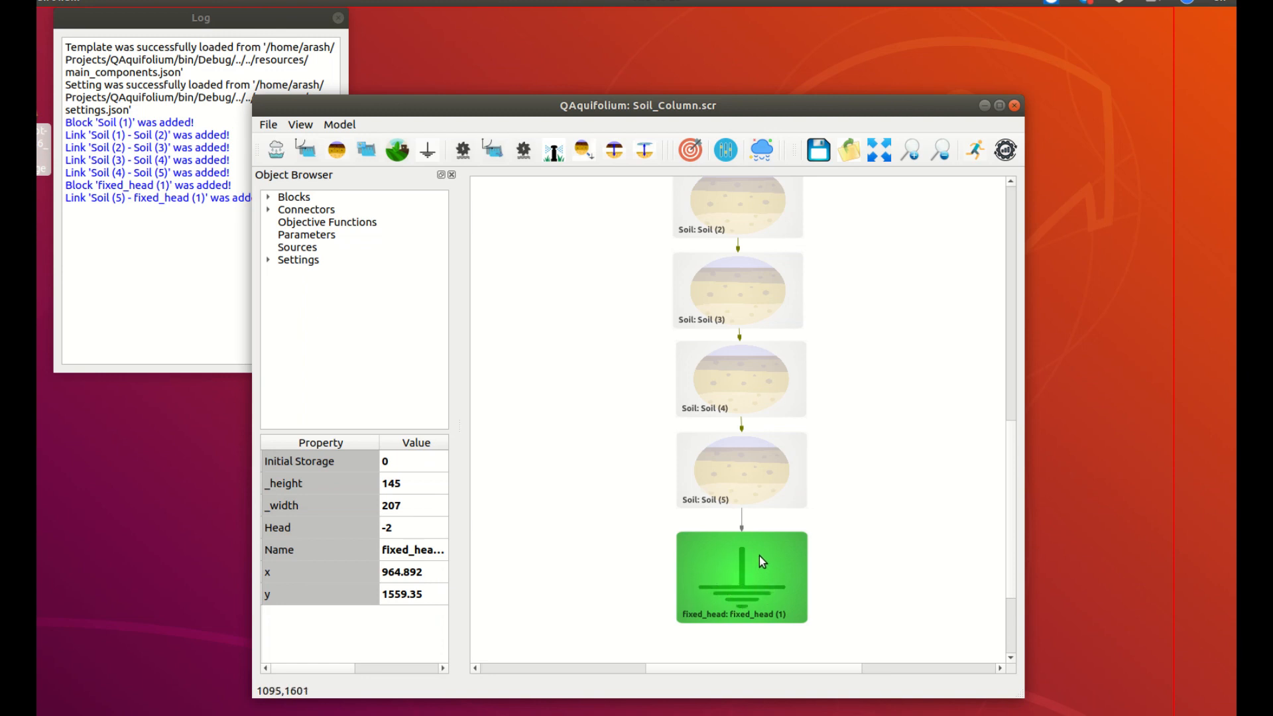
pyautogui.doubleClick(405, 462)
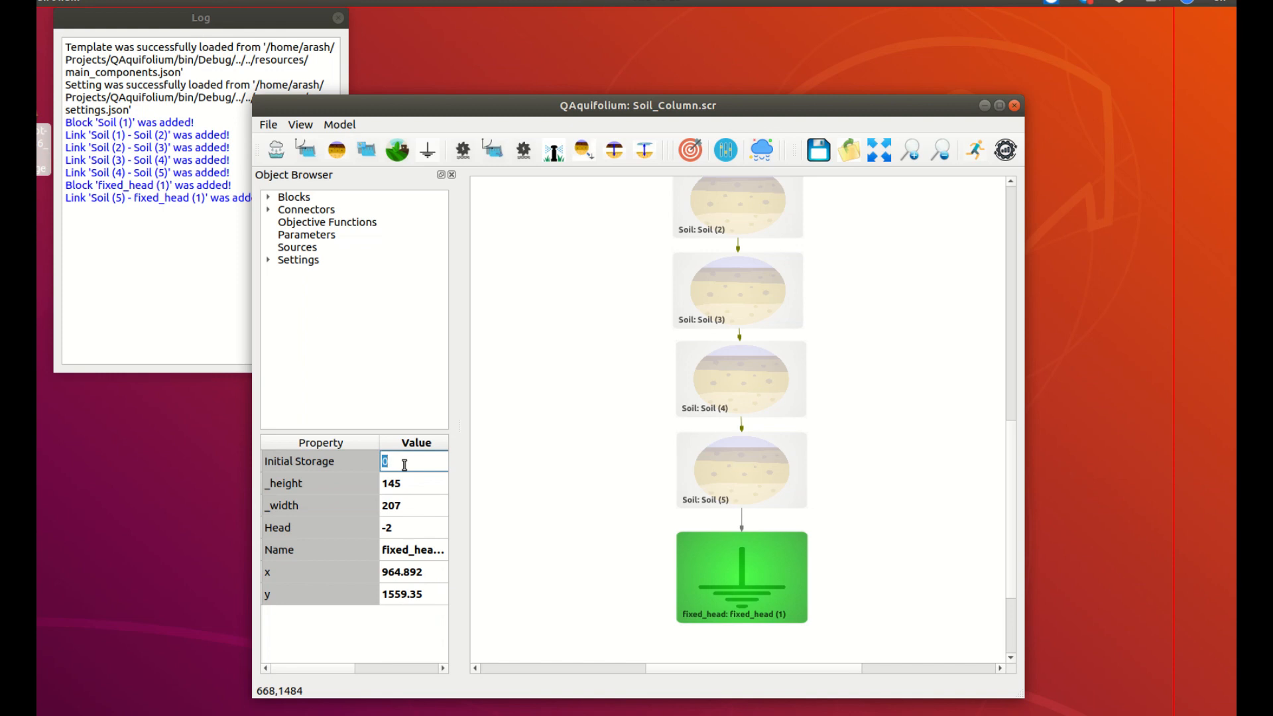
pyautogui.write('1000')
pyautogui.press('Return')
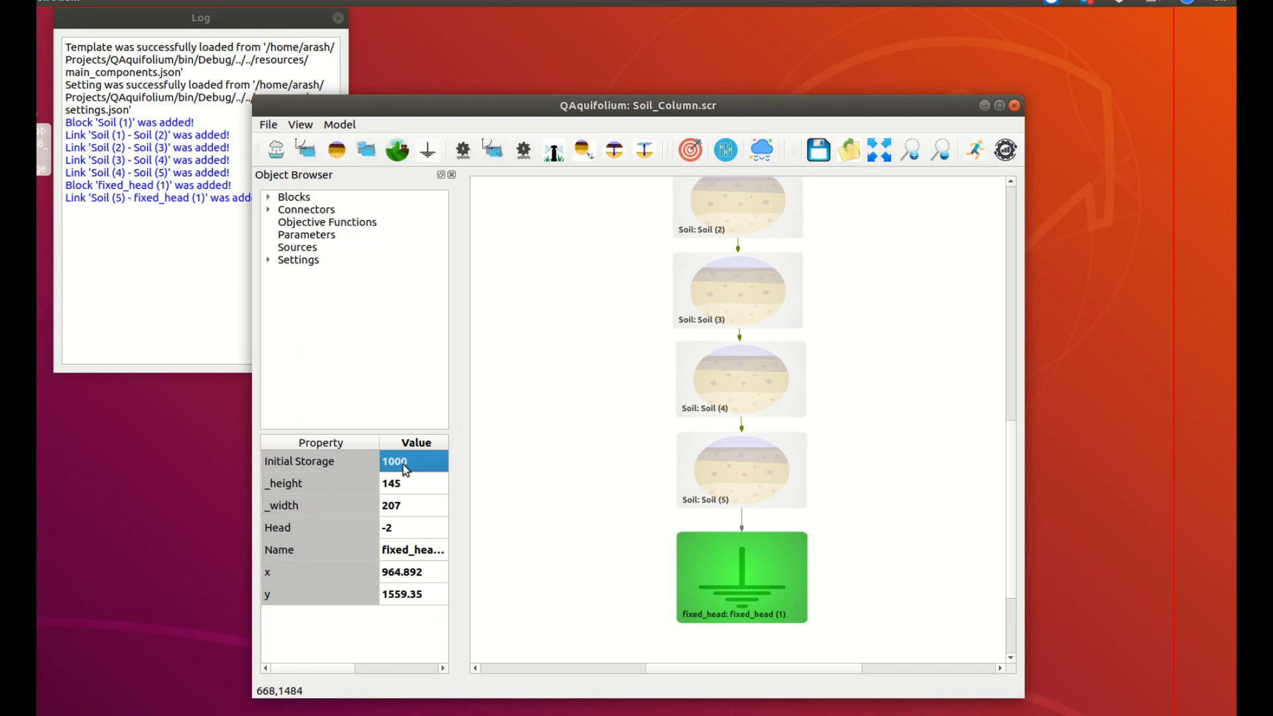
pyautogui.click(610, 451)
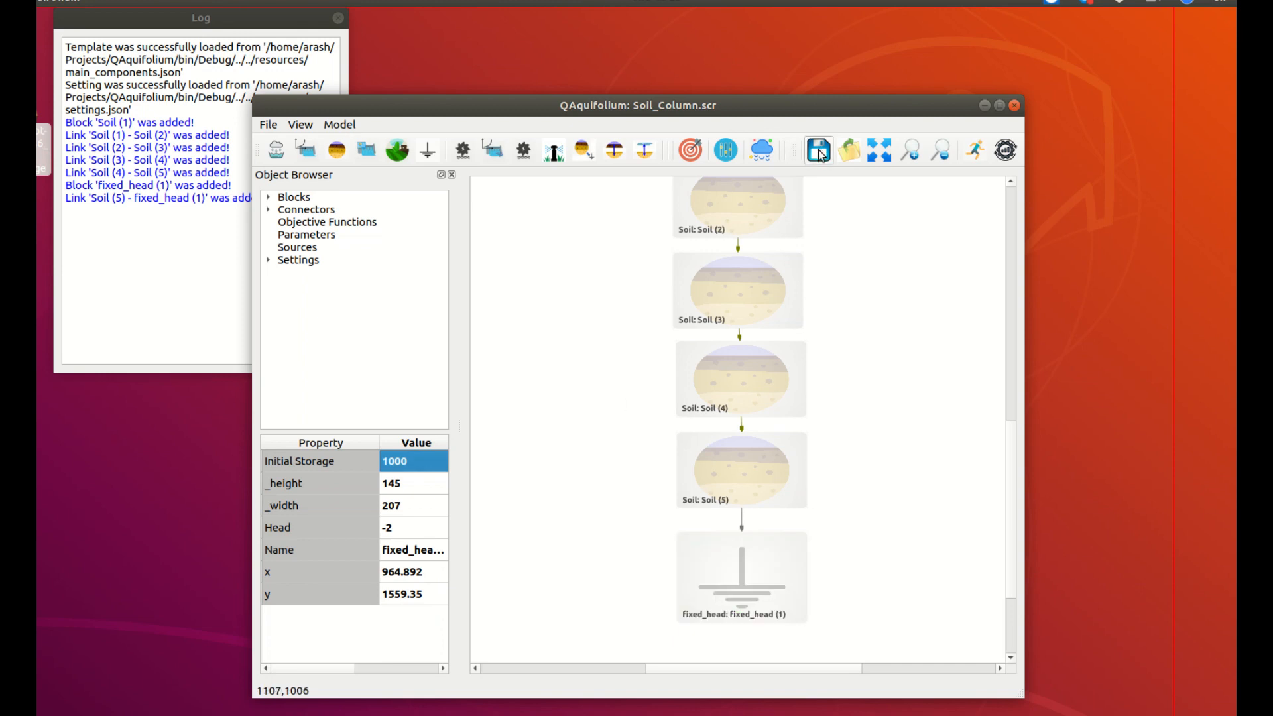
# Rerun the simulation of the soil column with its fixed-head boundary and close the progress graph.
pyautogui.moveTo(1013, 455); pyautogui.dragTo(1008, 413)
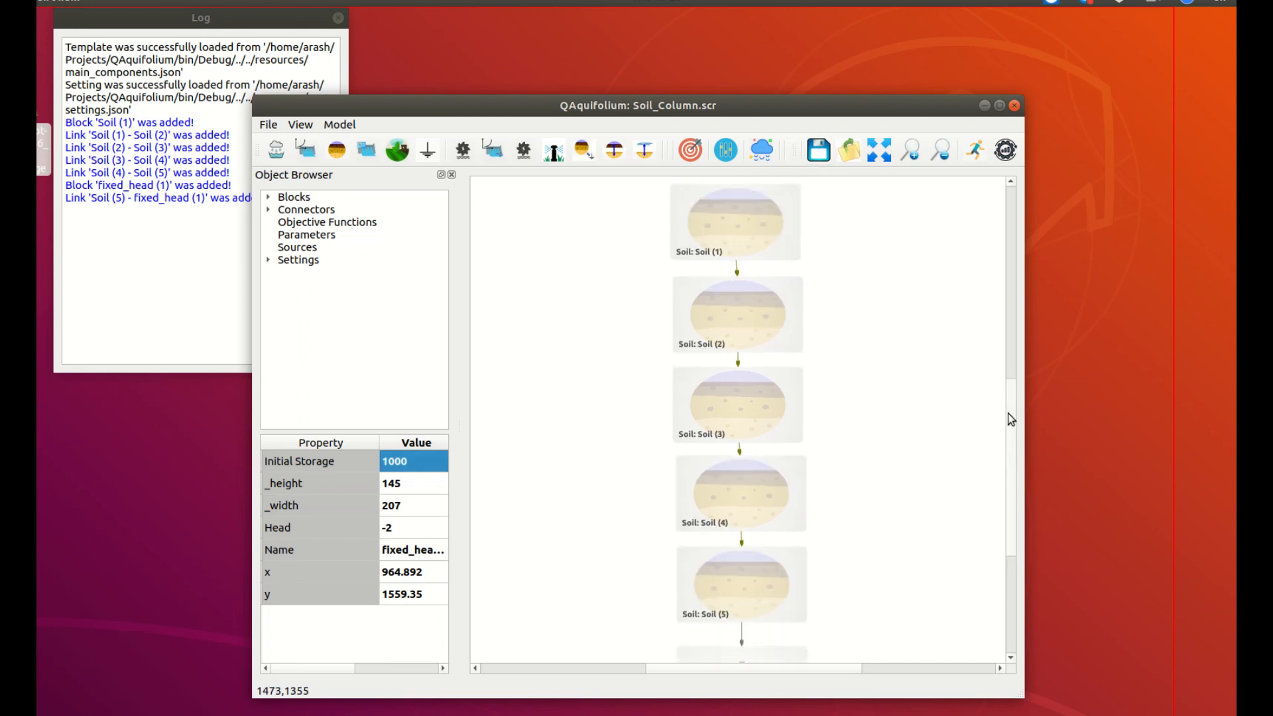
pyautogui.click(888, 159)
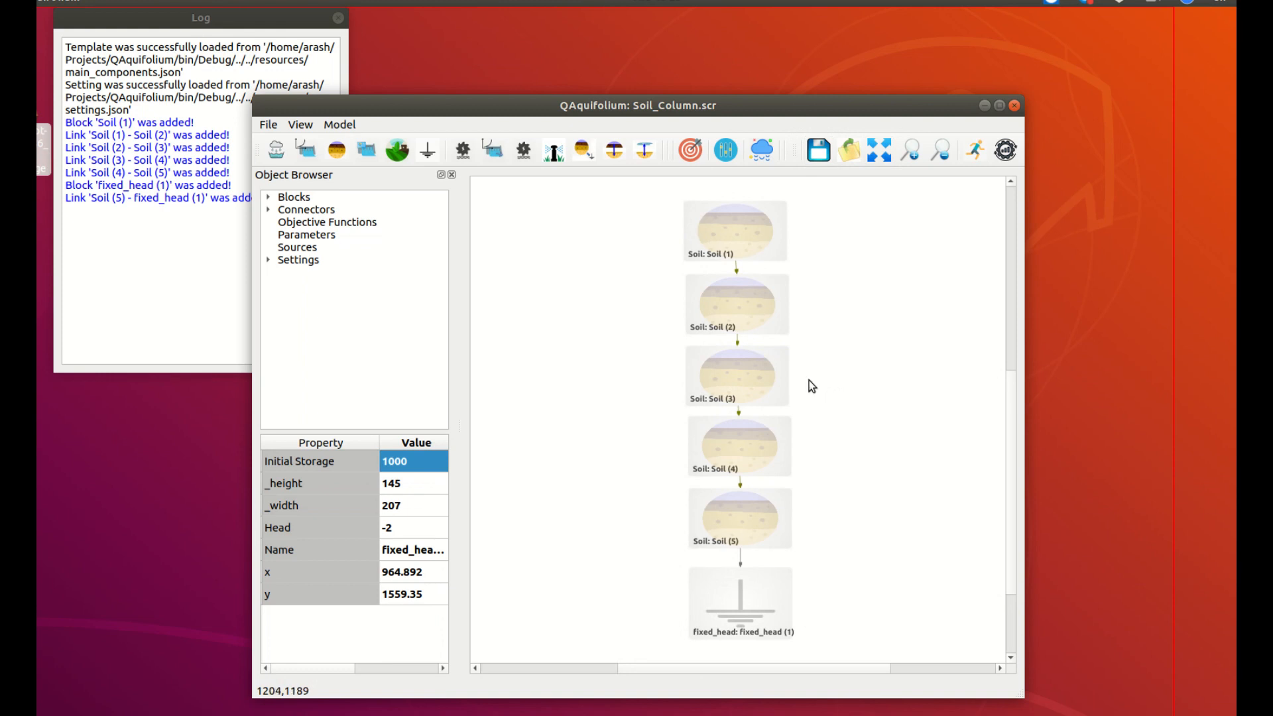
pyautogui.click(974, 151)
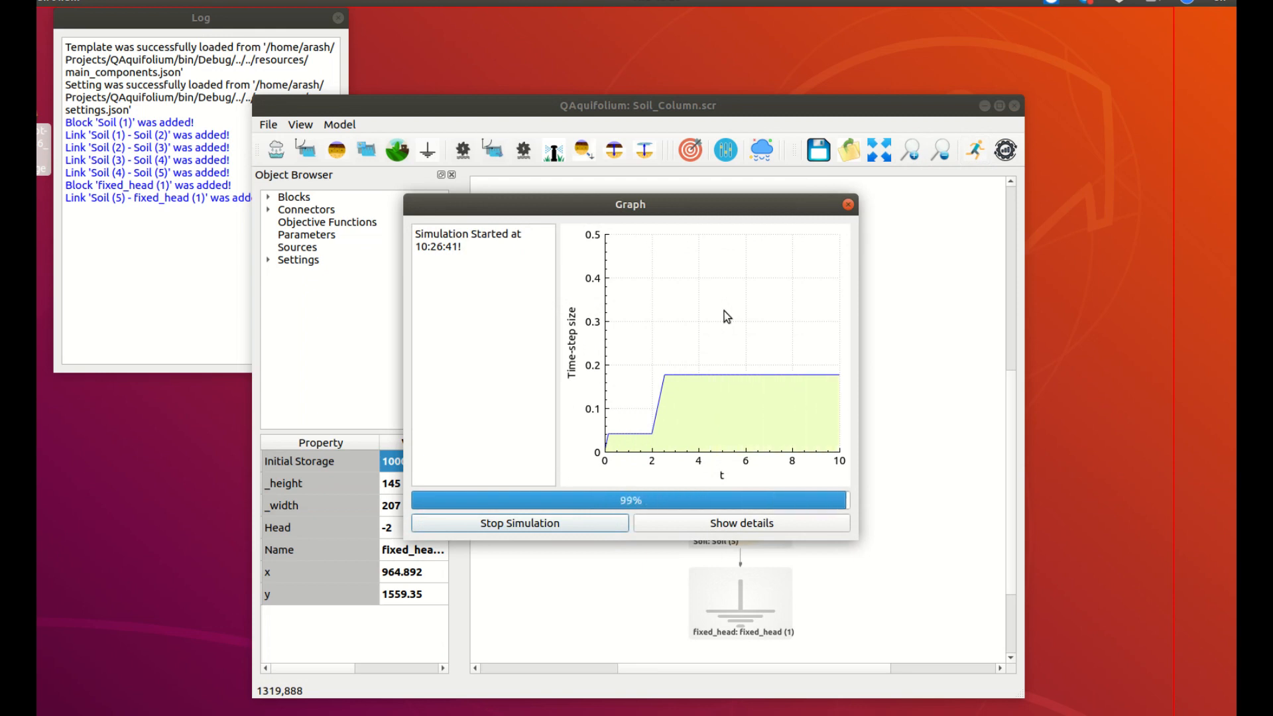
pyautogui.click(848, 205)
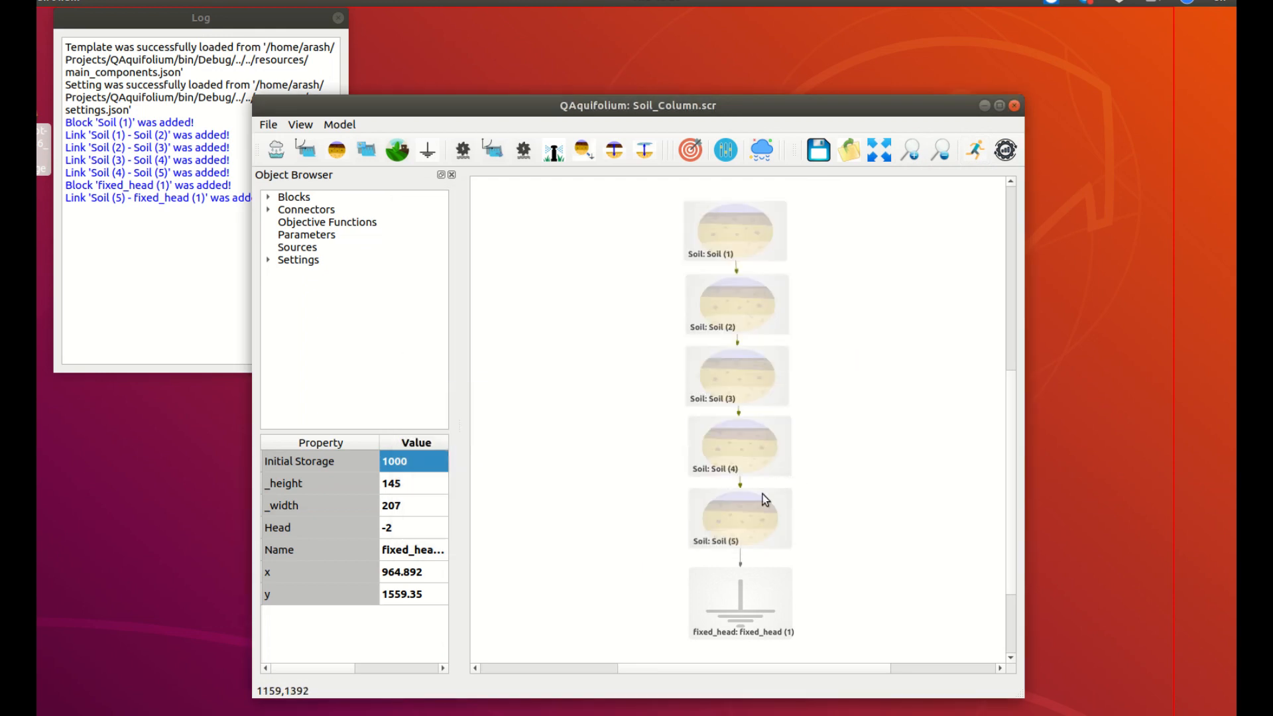
# Plot the flow result of the link between Soil (5) and the fixed_head block.
pyautogui.rightClick(739, 554)
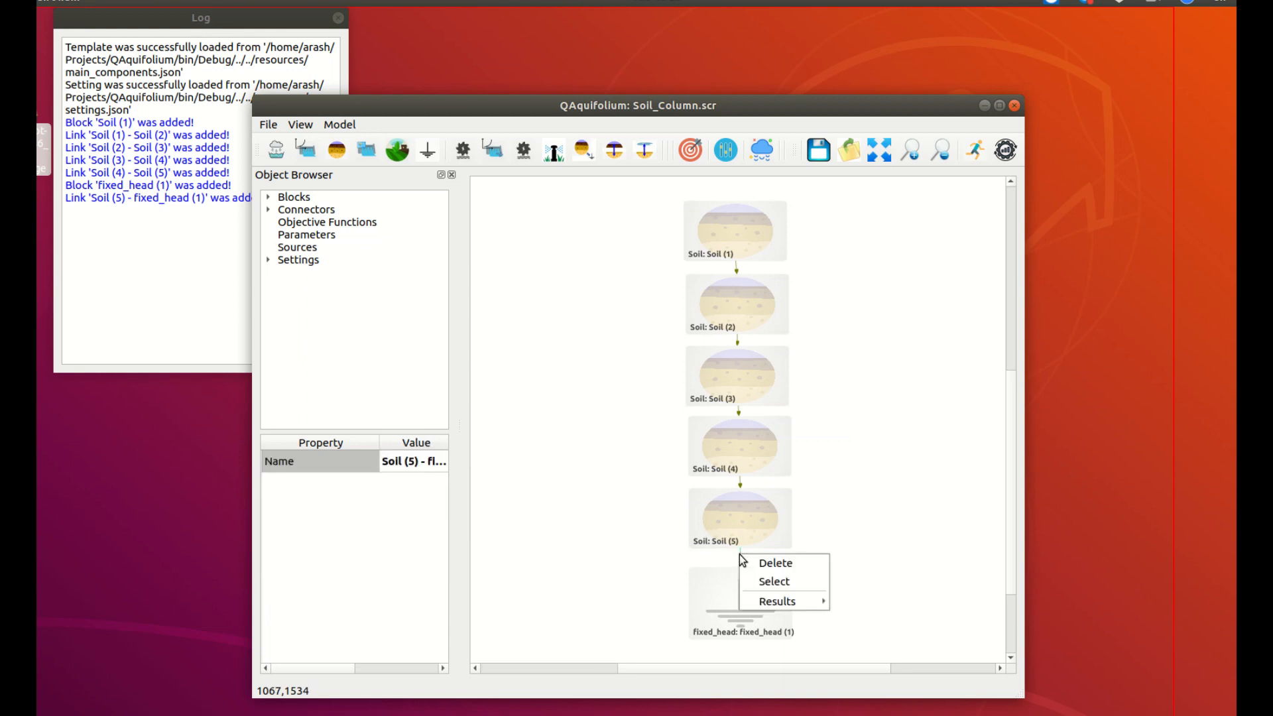
pyautogui.moveTo(824, 602)
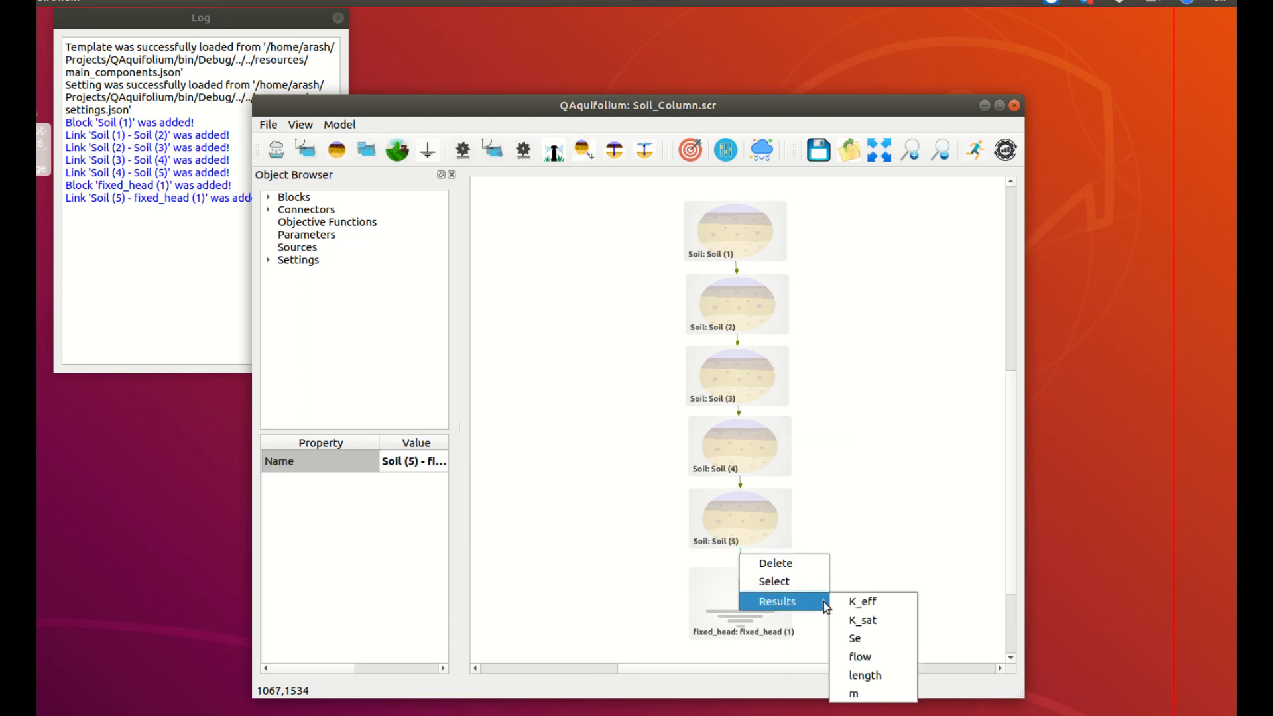
pyautogui.click(869, 655)
pyautogui.moveTo(1140, 119); pyautogui.dragTo(827, 163)
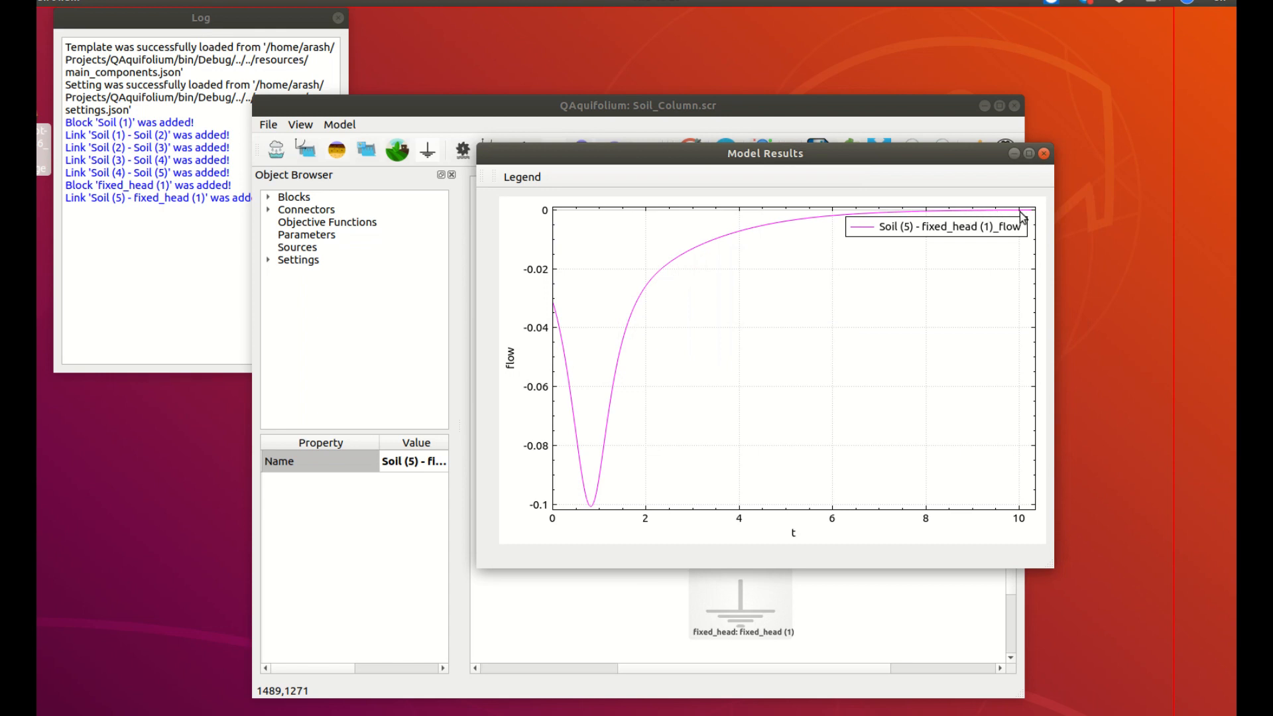
# Examine the whole flow curve of the Soil (5) to fixed_head link and close the results graph.
pyautogui.moveTo(922, 306); pyautogui.dragTo(829, 395)
pyautogui.scroll(2, 851, 356)
pyautogui.scroll(-2, 851, 356)
pyautogui.moveTo(684, 421); pyautogui.dragTo(805, 372)
pyautogui.scroll(-2, 804, 372)
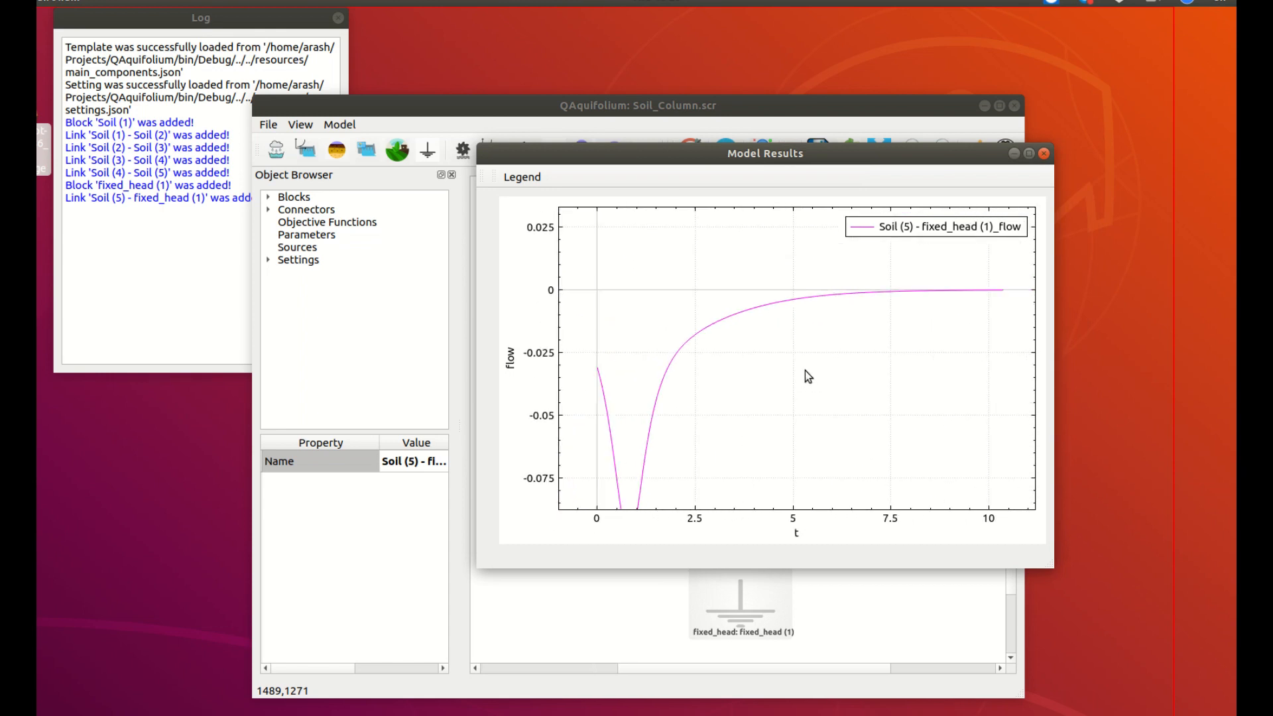
pyautogui.moveTo(787, 413); pyautogui.dragTo(809, 351)
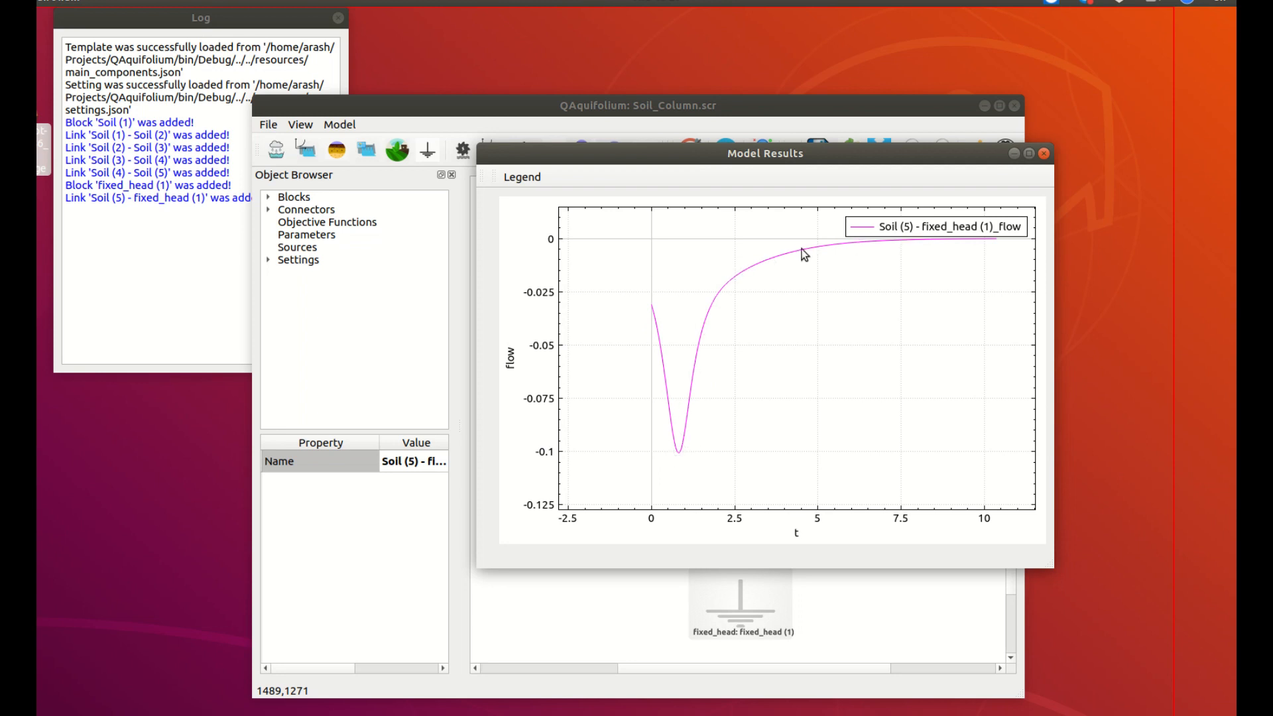
pyautogui.moveTo(846, 167); pyautogui.dragTo(771, 186)
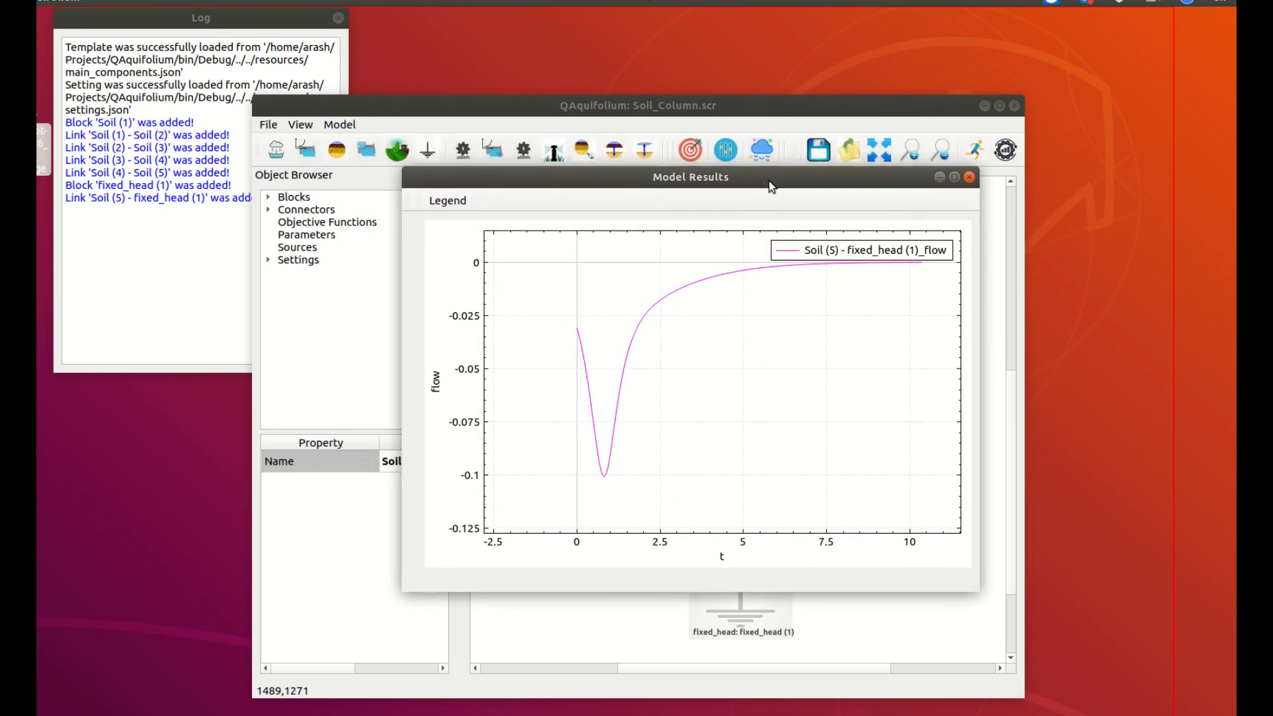
pyautogui.click(968, 178)
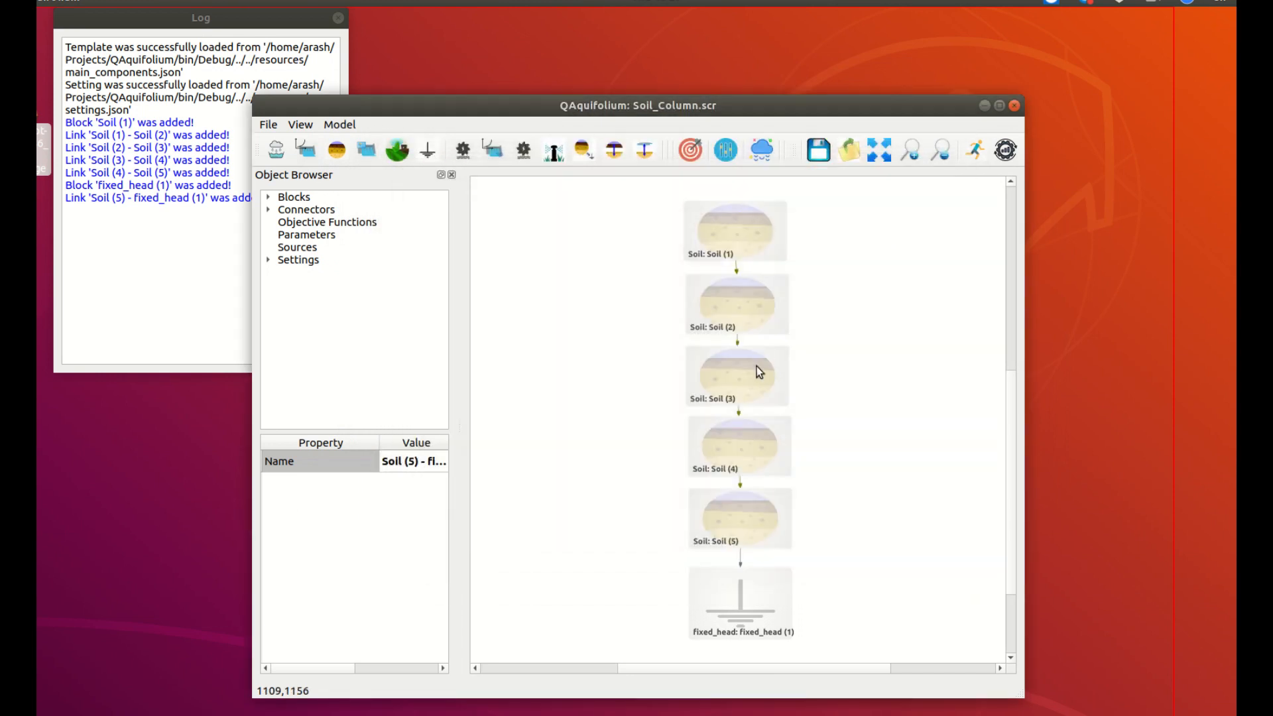
# Add a Catchment block, reduce its height to about 151, and place it above Soil (1).
pyautogui.moveTo(1008, 412); pyautogui.dragTo(1008, 388)
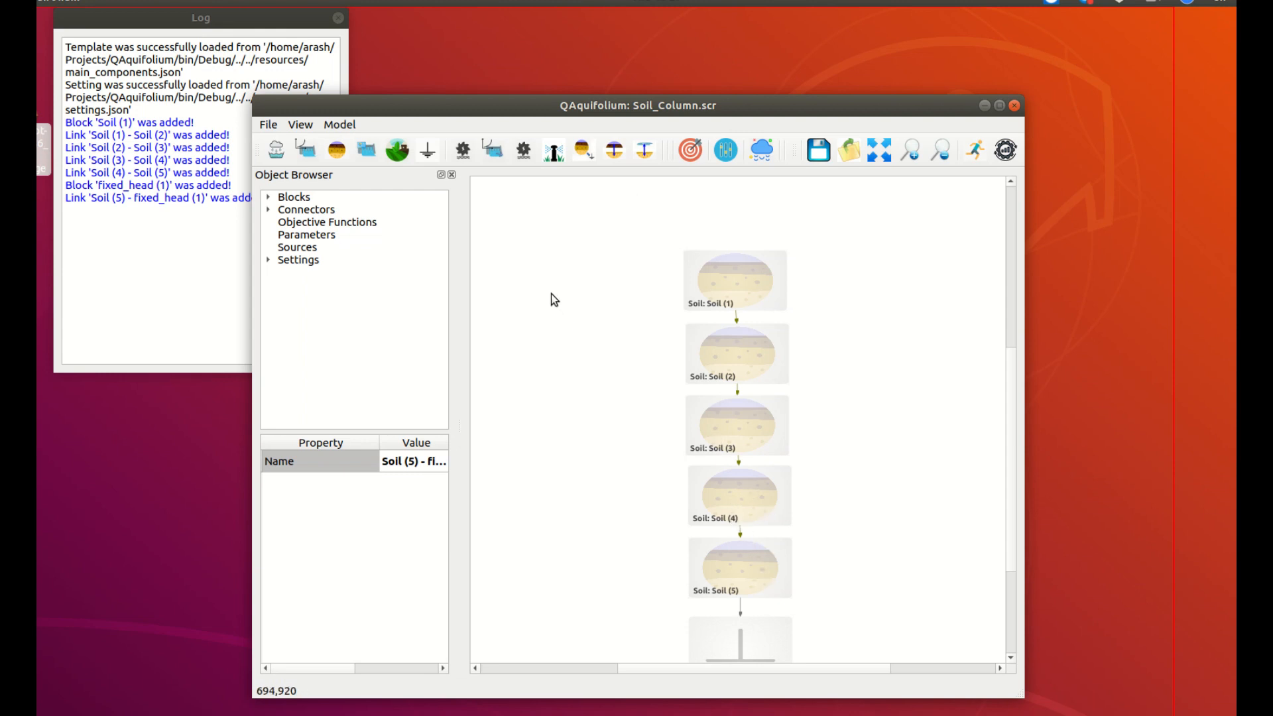
pyautogui.click(279, 156)
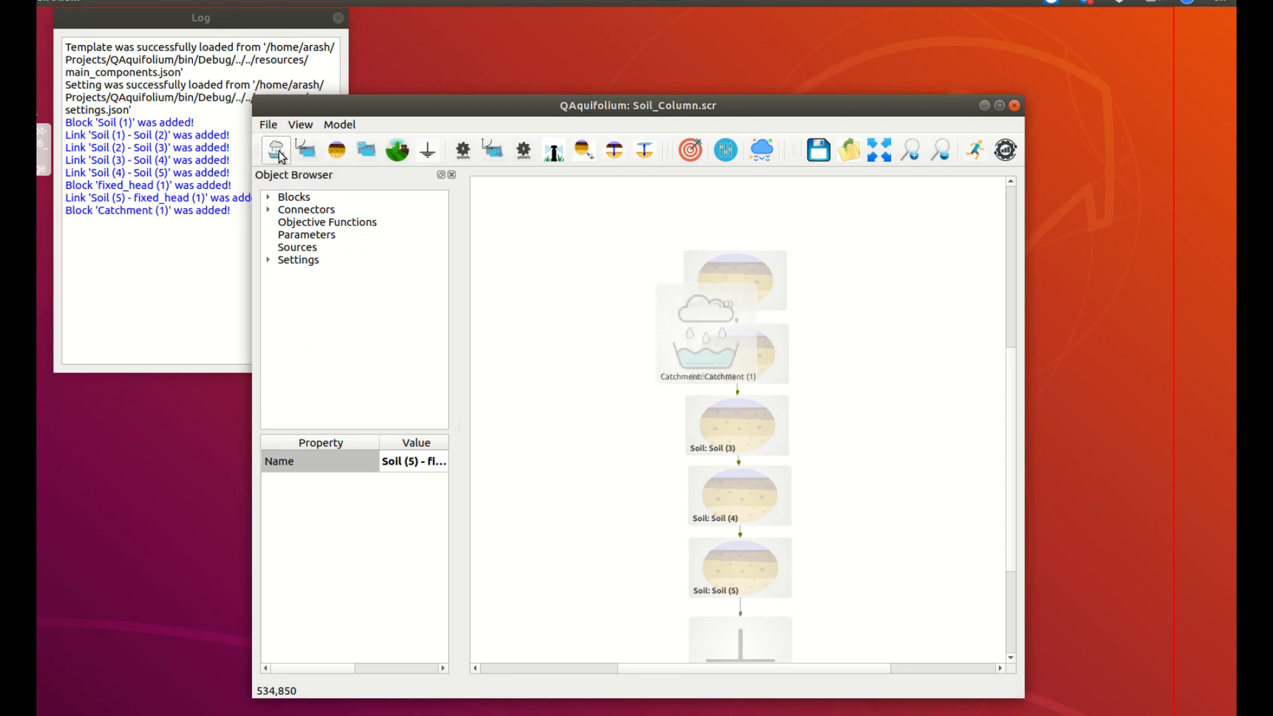
pyautogui.moveTo(690, 359); pyautogui.dragTo(717, 208)
pyautogui.scroll(1, 1013, 369)
pyautogui.click(789, 287)
pyautogui.moveTo(790, 290)
pyautogui.mouseDown()
pyautogui.moveTo(770, 262)
pyautogui.moveTo(784, 273)
pyautogui.mouseUp()
pyautogui.moveTo(738, 236); pyautogui.dragTo(738, 249)
pyautogui.click(848, 272)
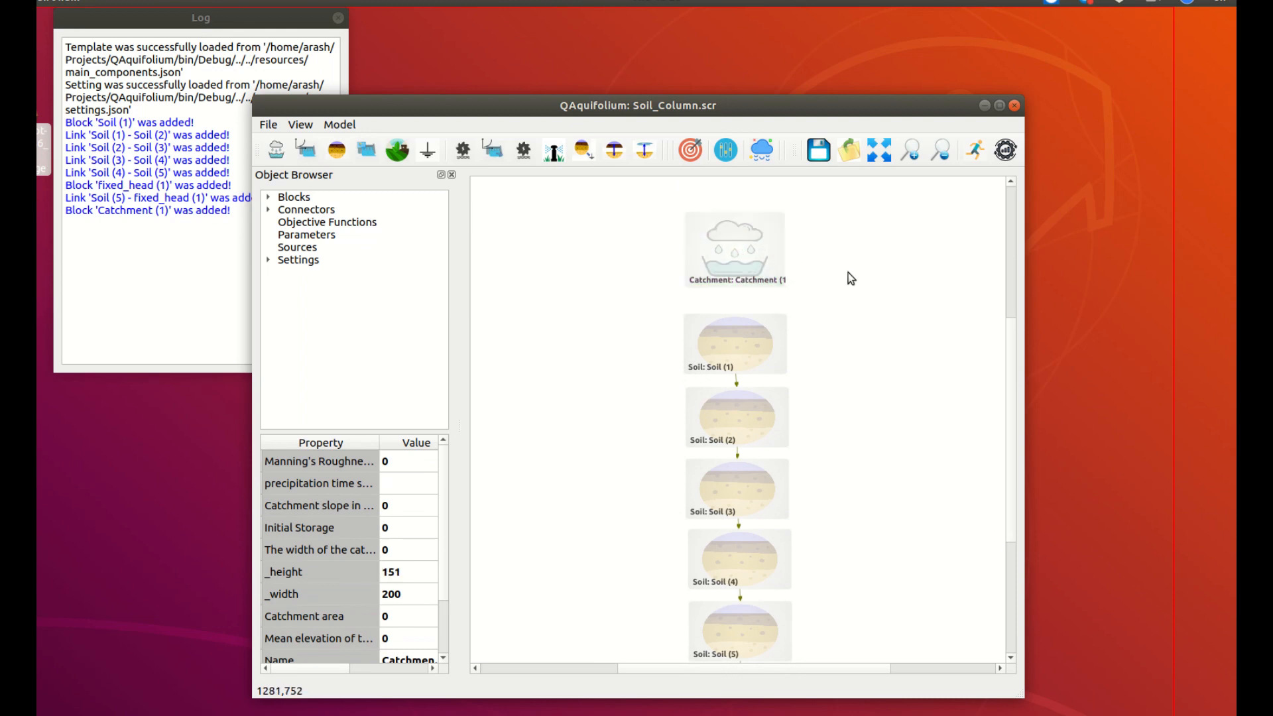
# Set the Manning's Roughness Coefficient of the Catchment block to 0.01.
pyautogui.click(713, 232)
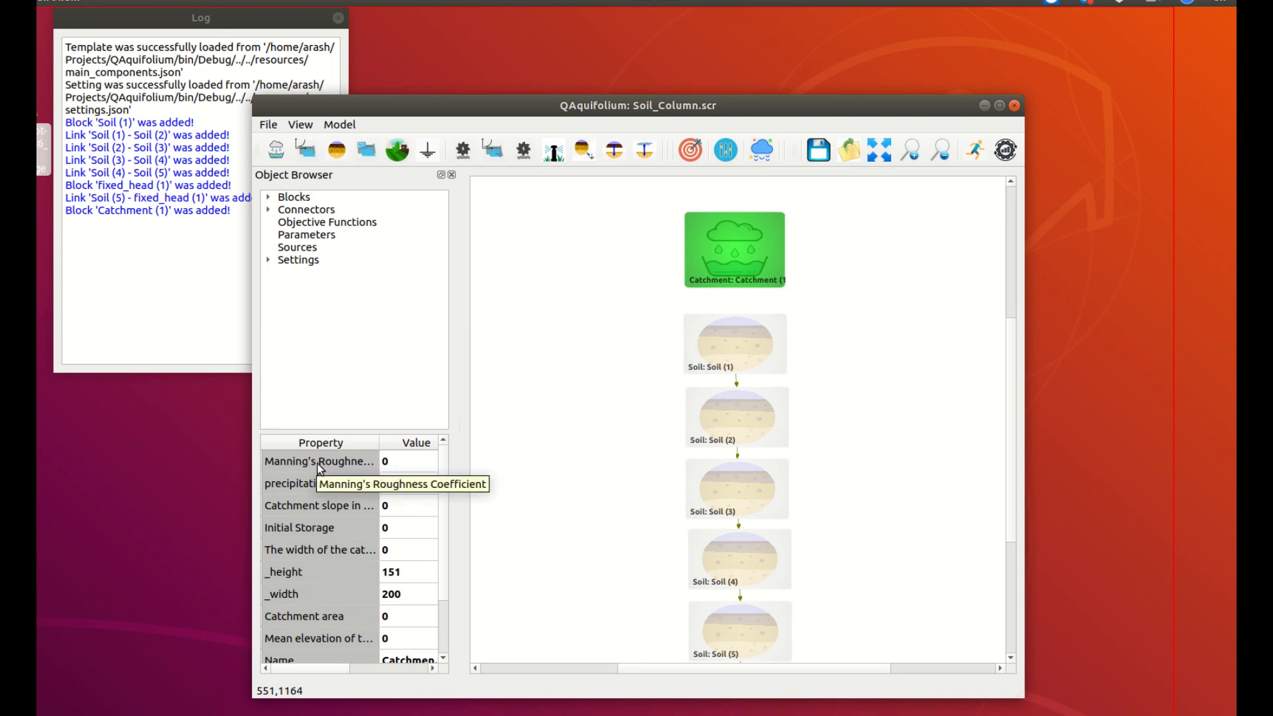
pyautogui.moveTo(378, 442)
pyautogui.mouseDown()
pyautogui.moveTo(400, 442)
pyautogui.moveTo(379, 444)
pyautogui.mouseUp()
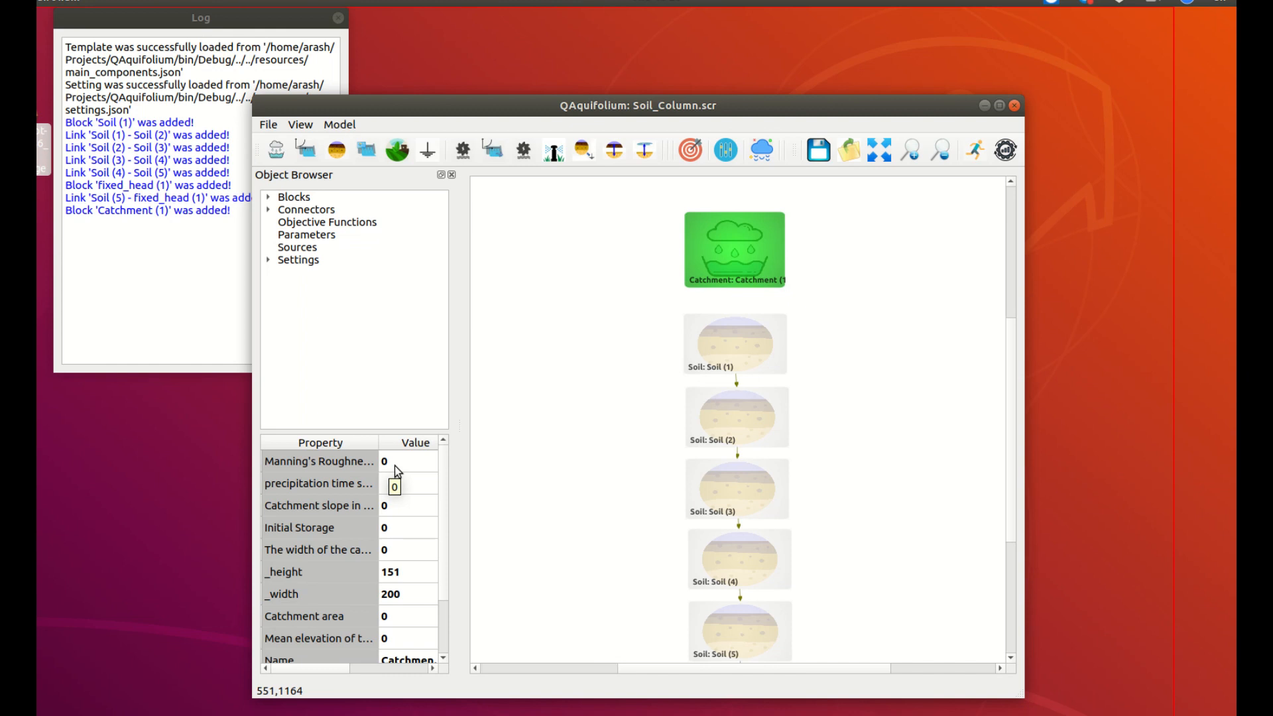
pyautogui.doubleClick(395, 465)
pyautogui.write('0.01')
pyautogui.press('Return')
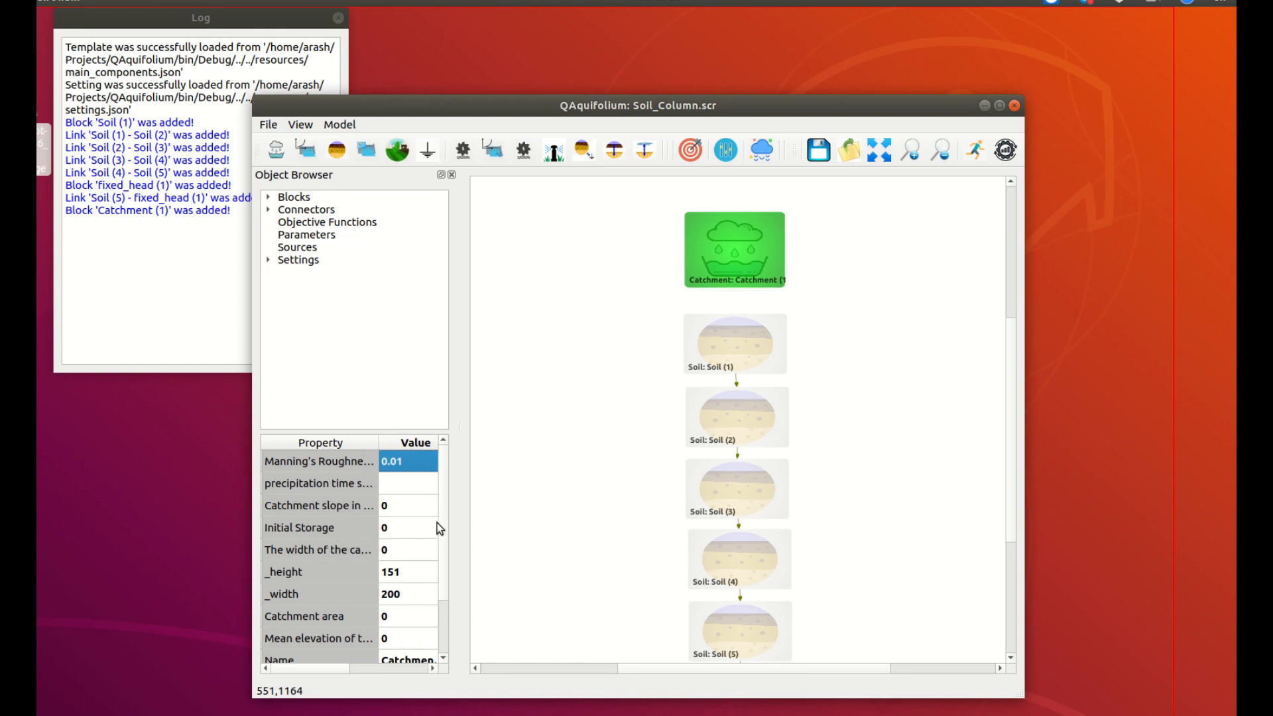
# Set the Catchment area of the Catchment block to 1 and deselect the block.
pyautogui.scroll(-1, 440, 524)
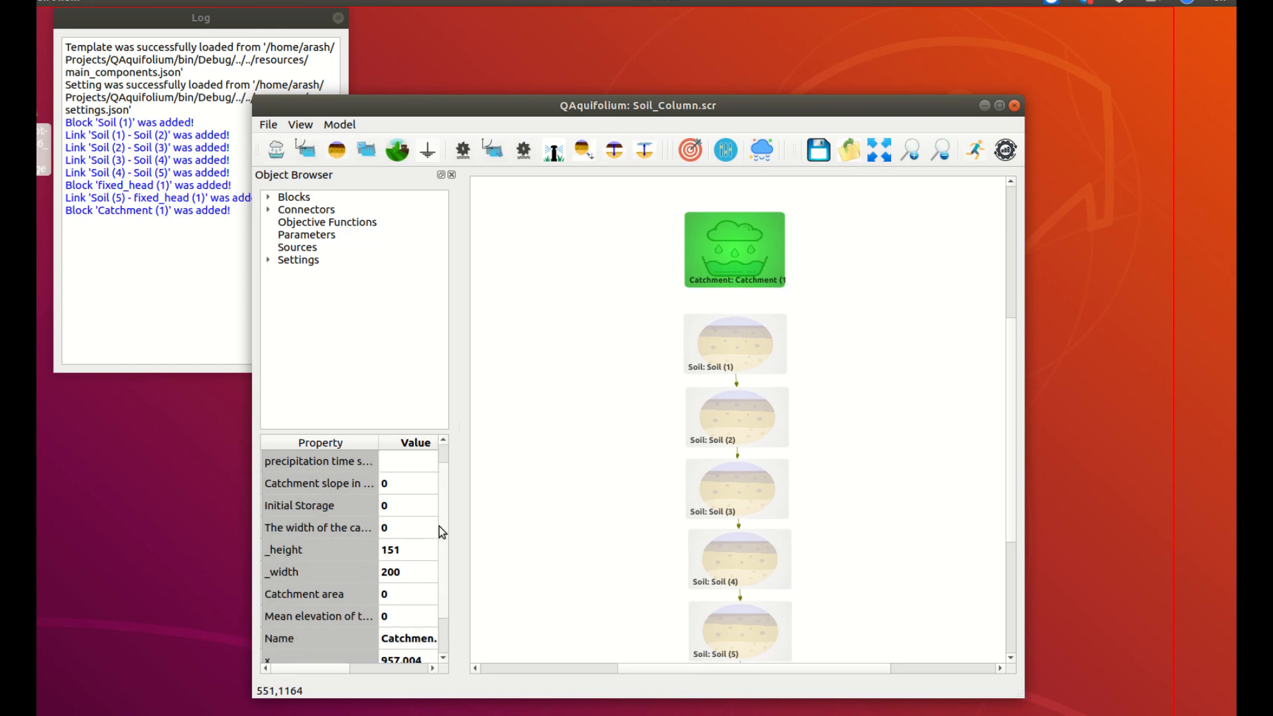
pyautogui.scroll(-1, 440, 579)
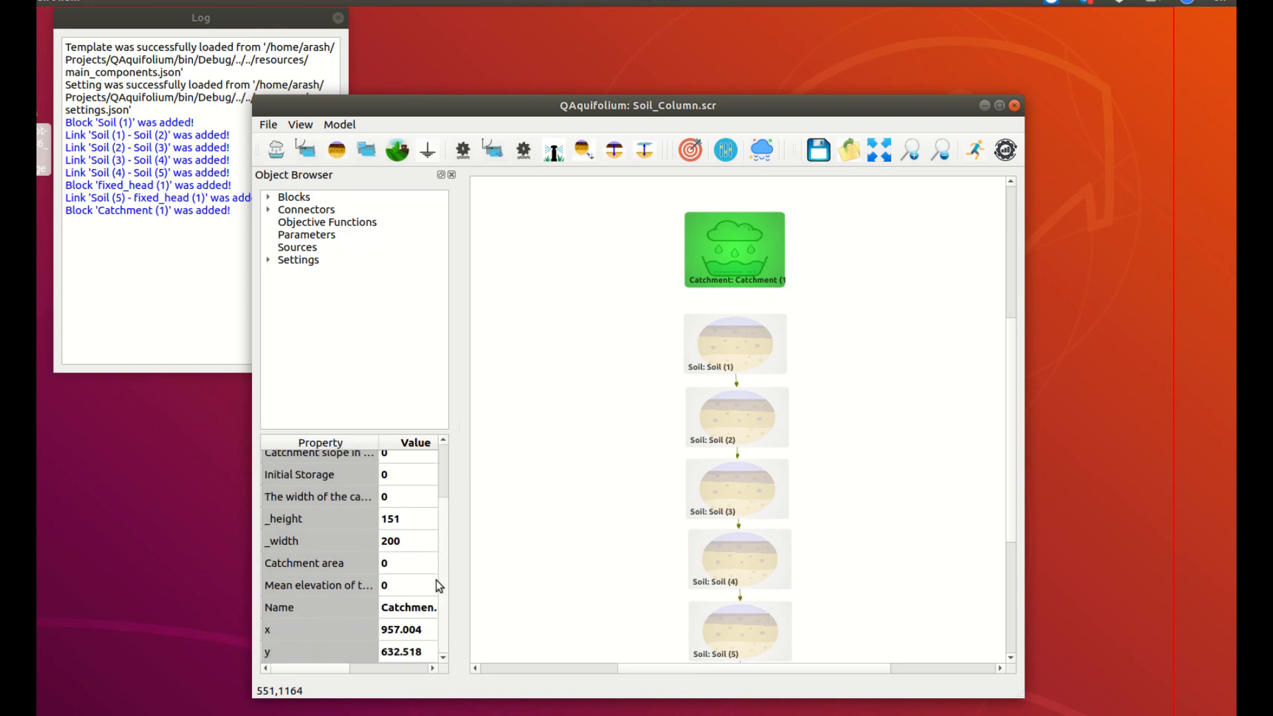
pyautogui.doubleClick(397, 564)
pyautogui.write('1')
pyautogui.press('Return')
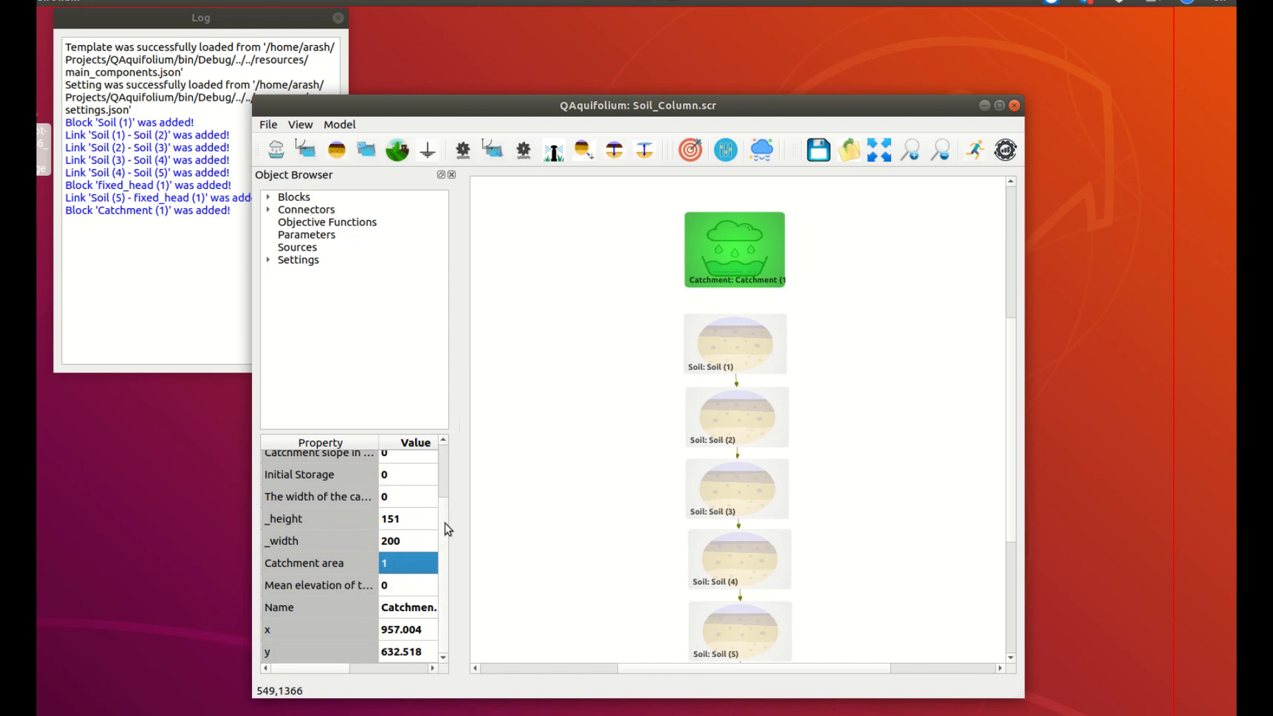
pyautogui.scroll(1, 444, 539)
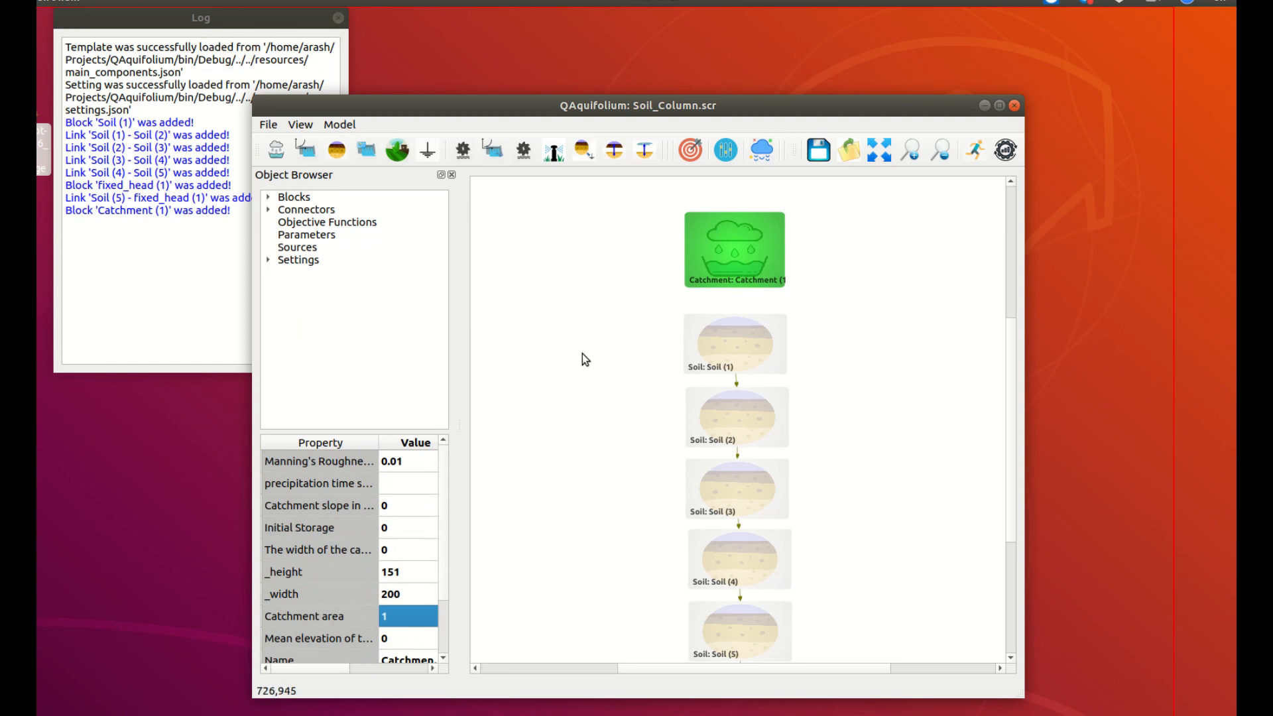
pyautogui.click(640, 303)
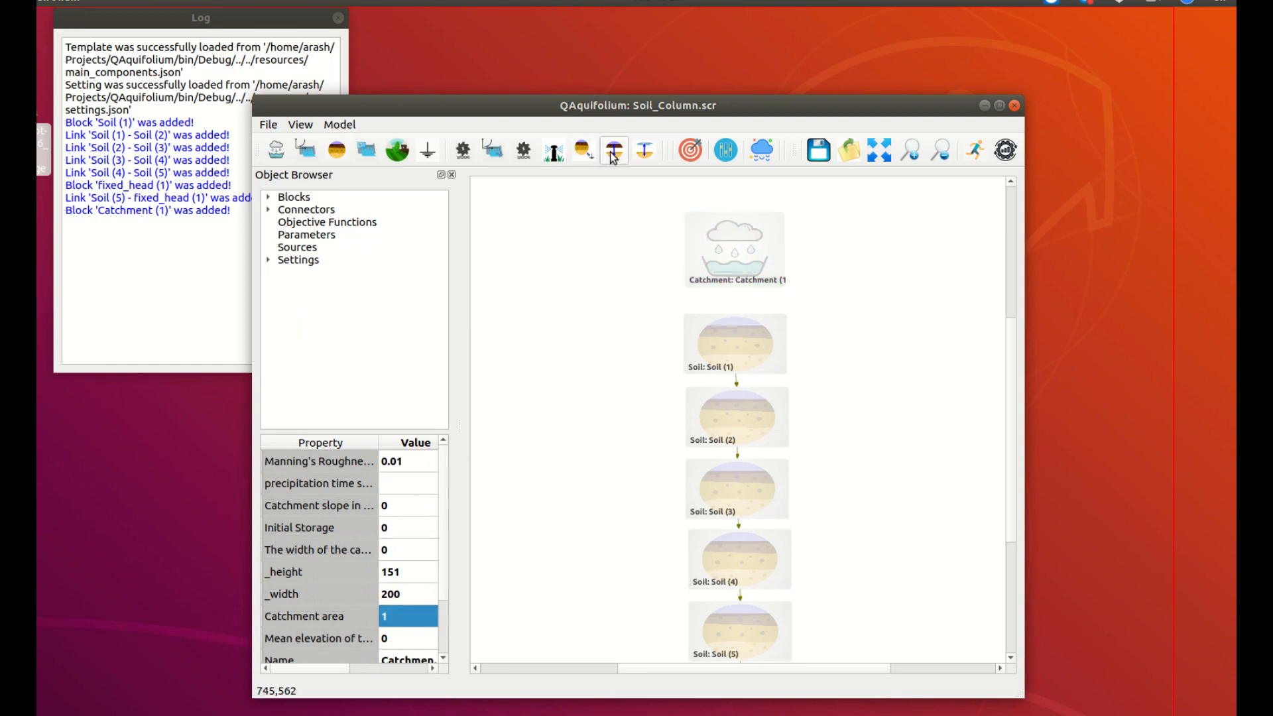
# Link the Catchment block to Soil (1) with the Surfacewater to soil connector and check the link's properties.
pyautogui.click(648, 154)
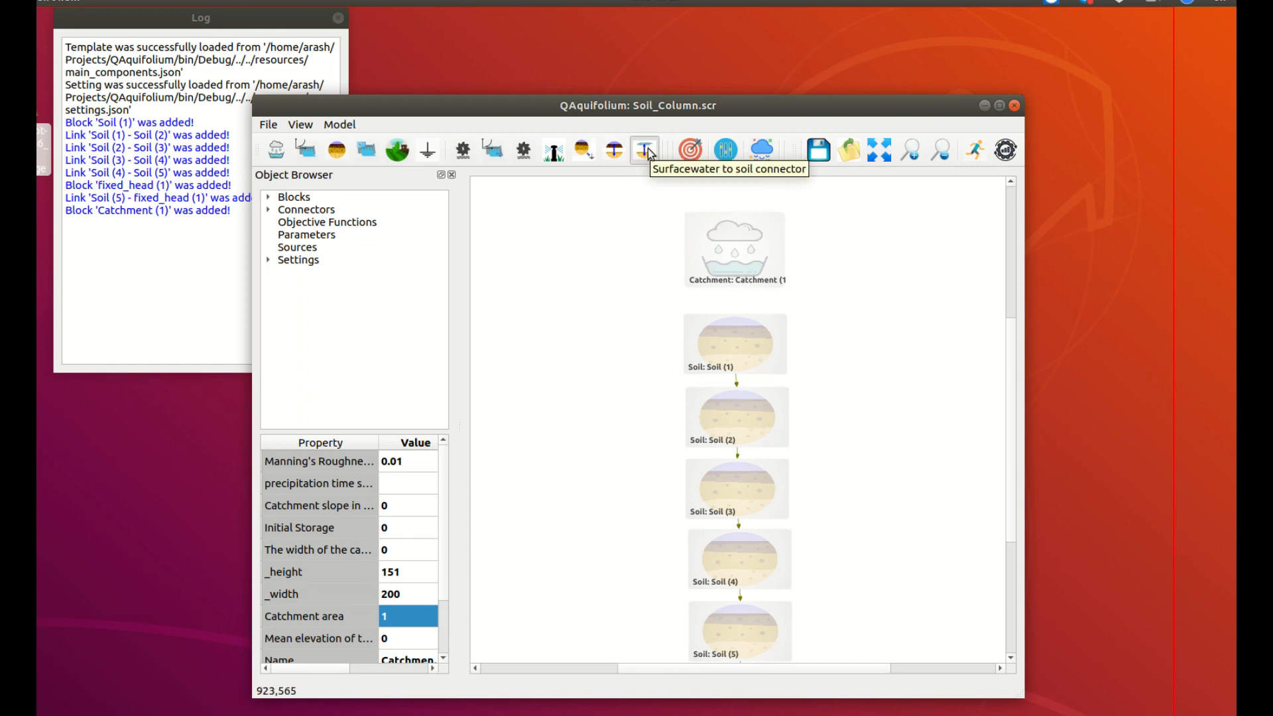
pyautogui.click(735, 285)
pyautogui.click(737, 318)
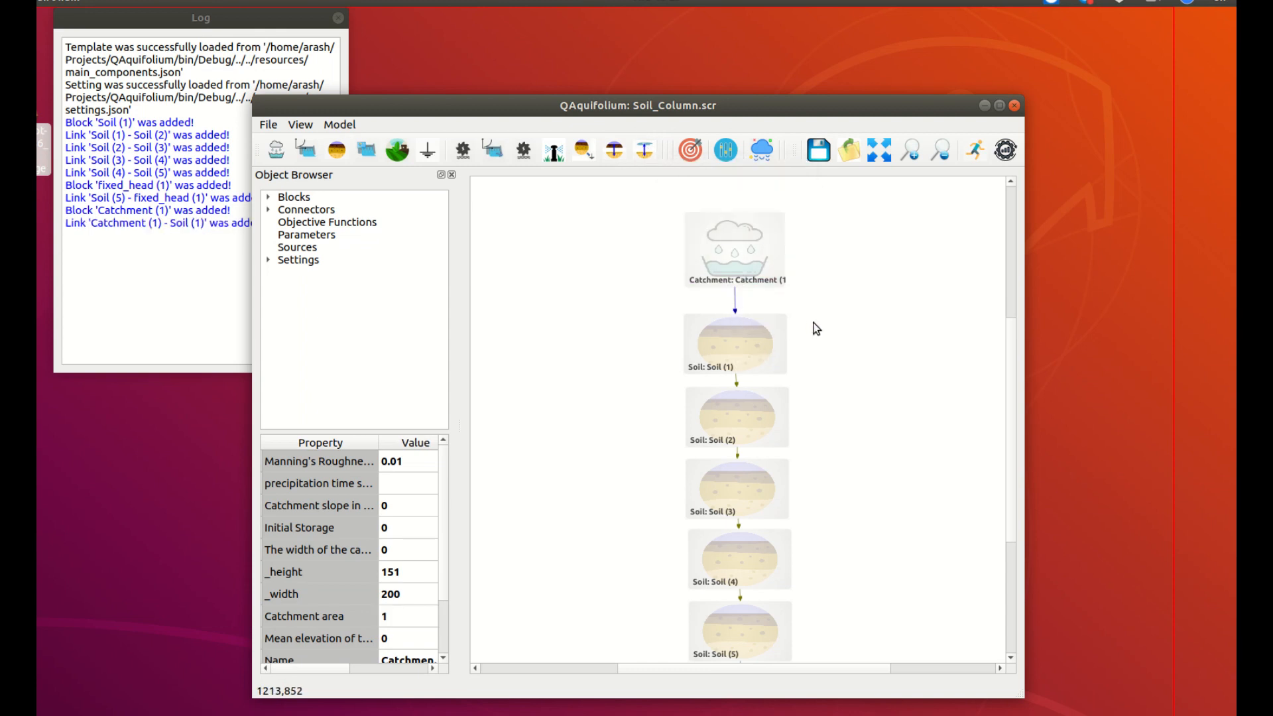
pyautogui.click(733, 300)
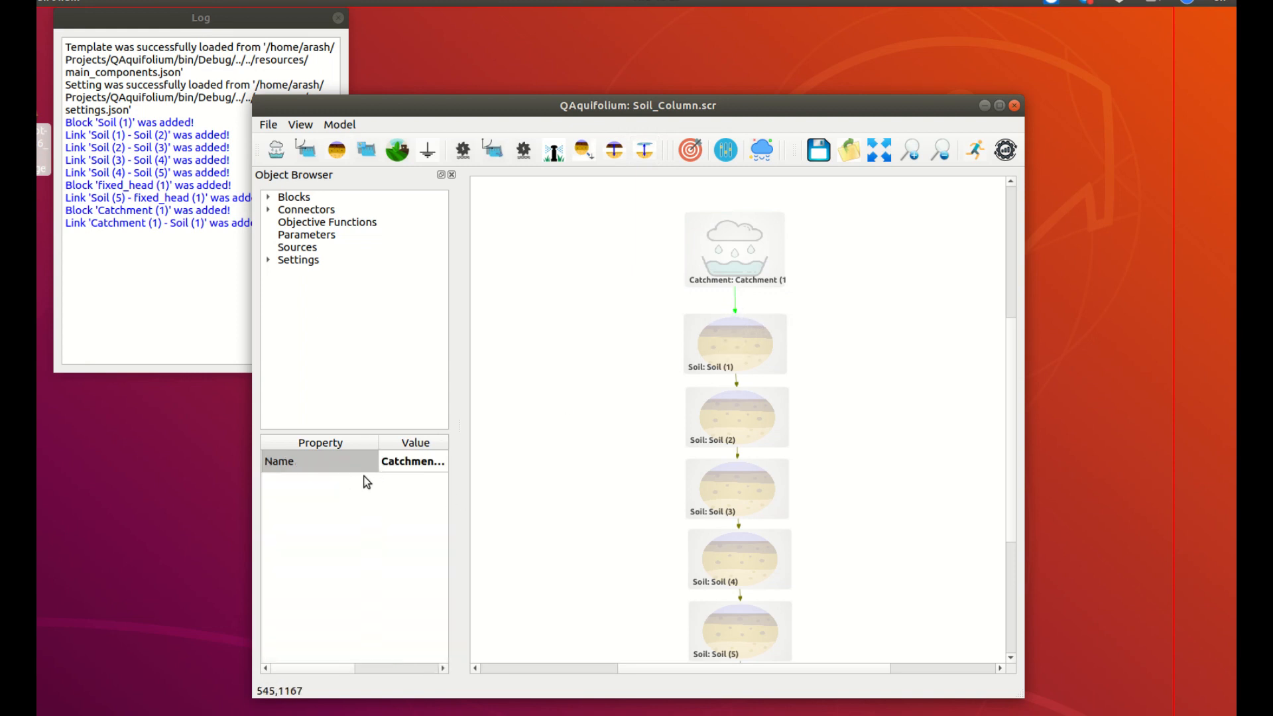
pyautogui.moveTo(382, 452); pyautogui.dragTo(352, 453)
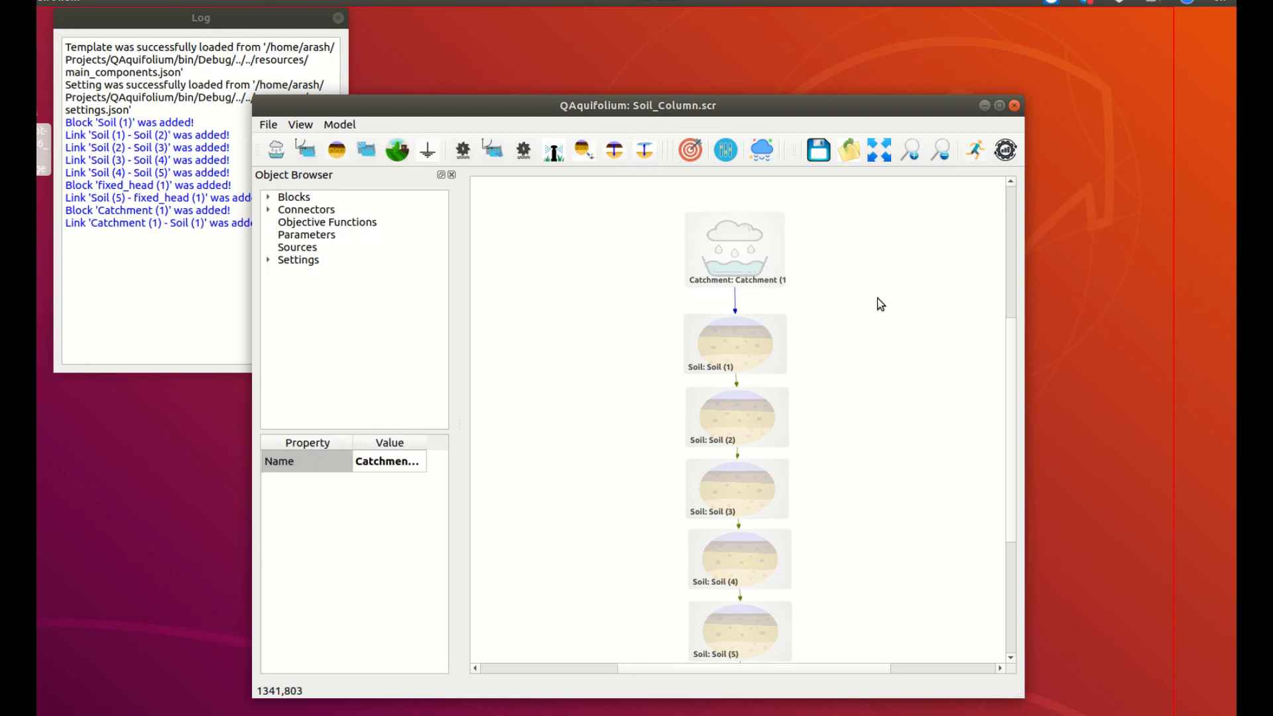
# Add a Precipitation source to the model and show its properties.
pyautogui.click(873, 156)
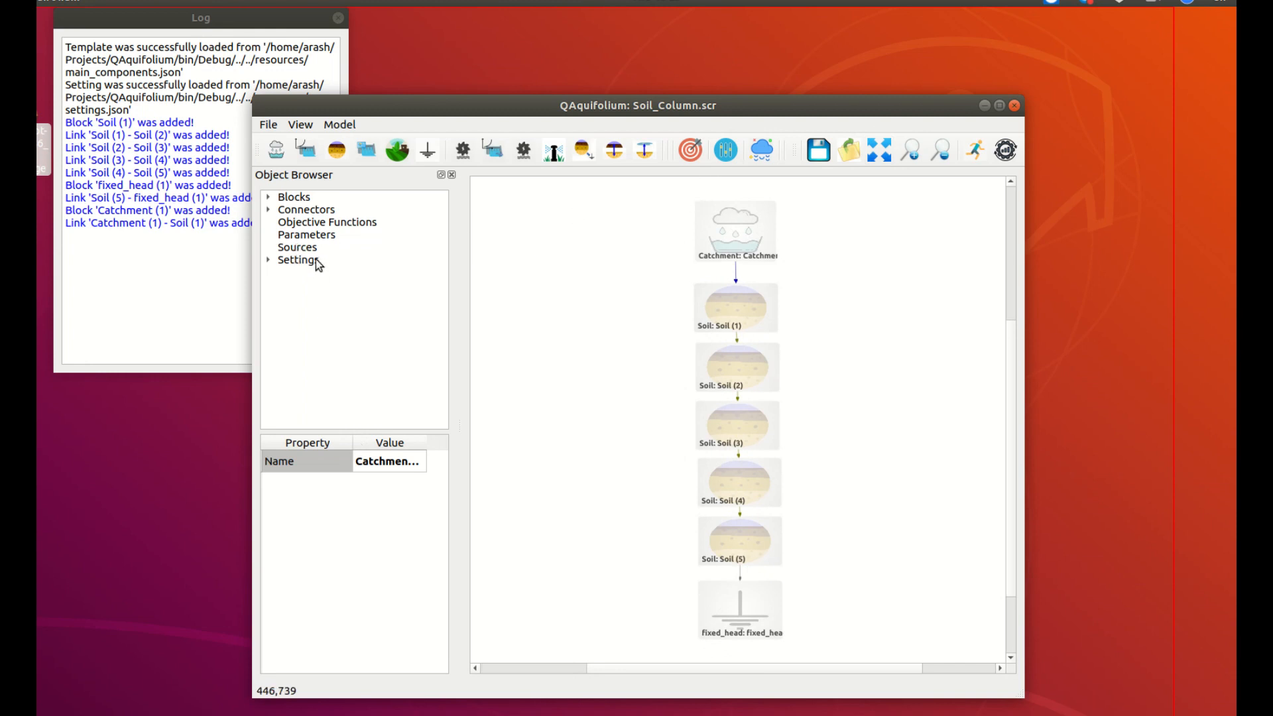
pyautogui.click(762, 155)
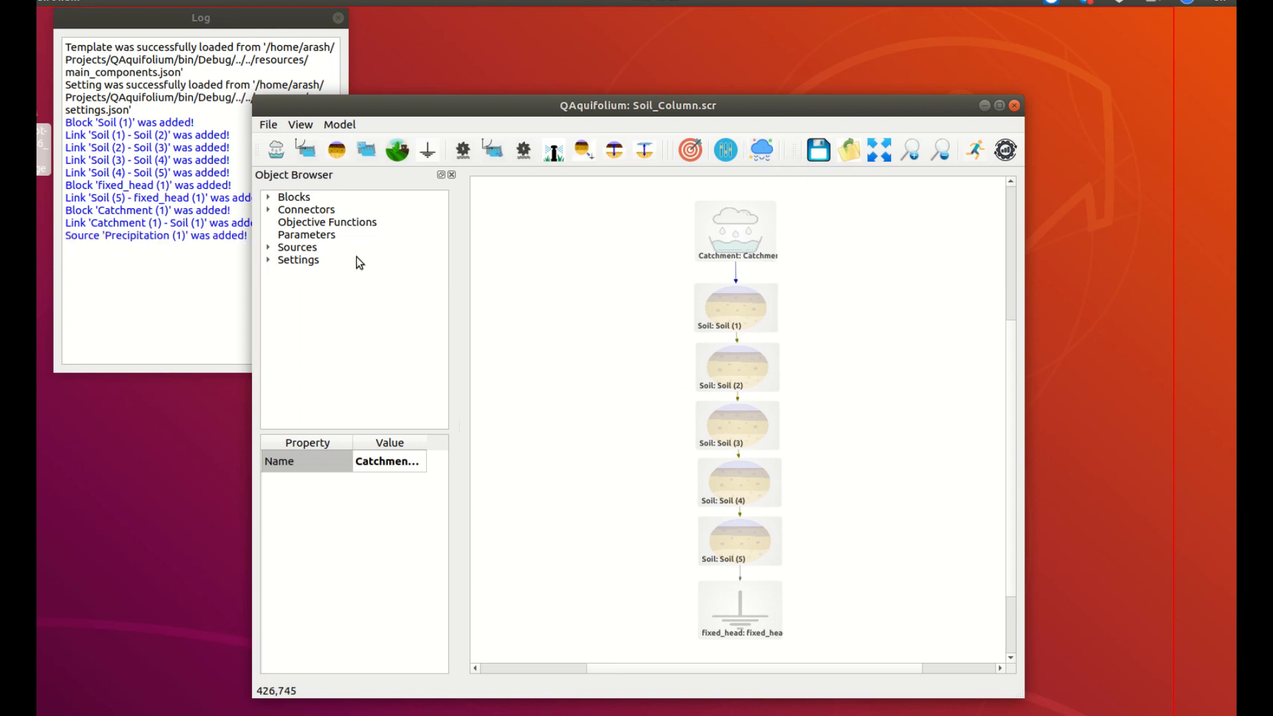
pyautogui.click(269, 247)
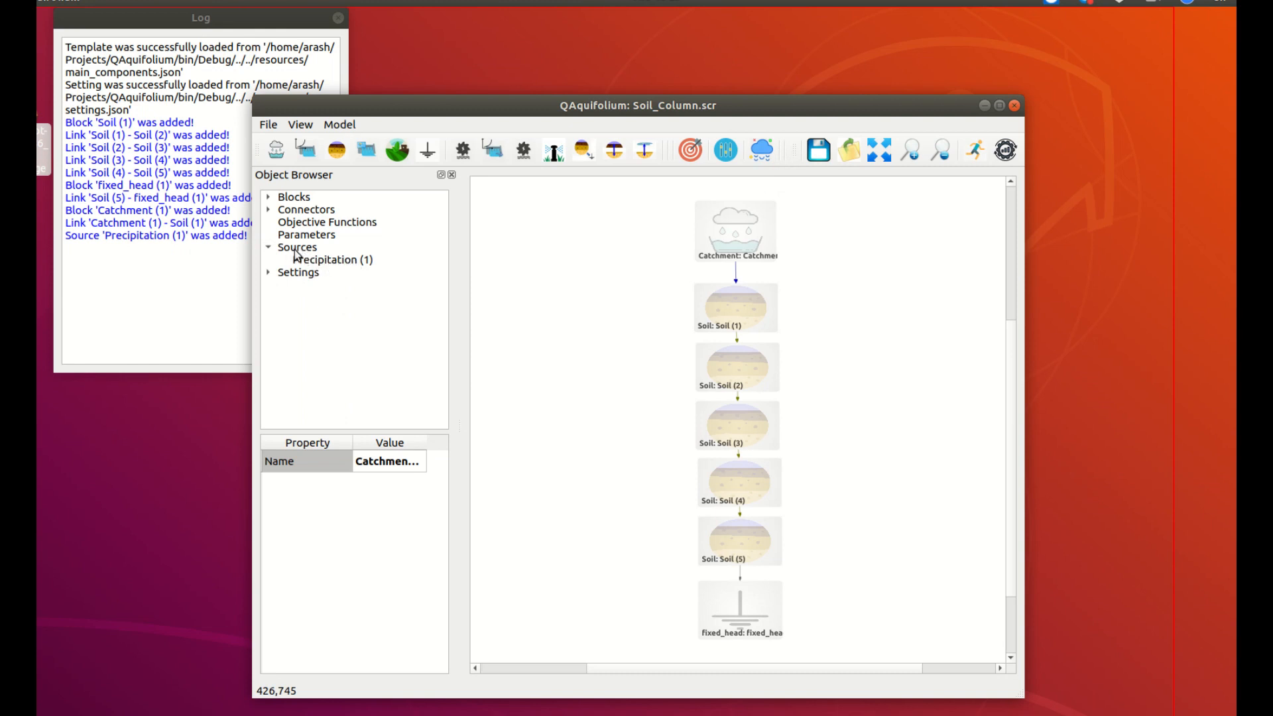
pyautogui.click(321, 261)
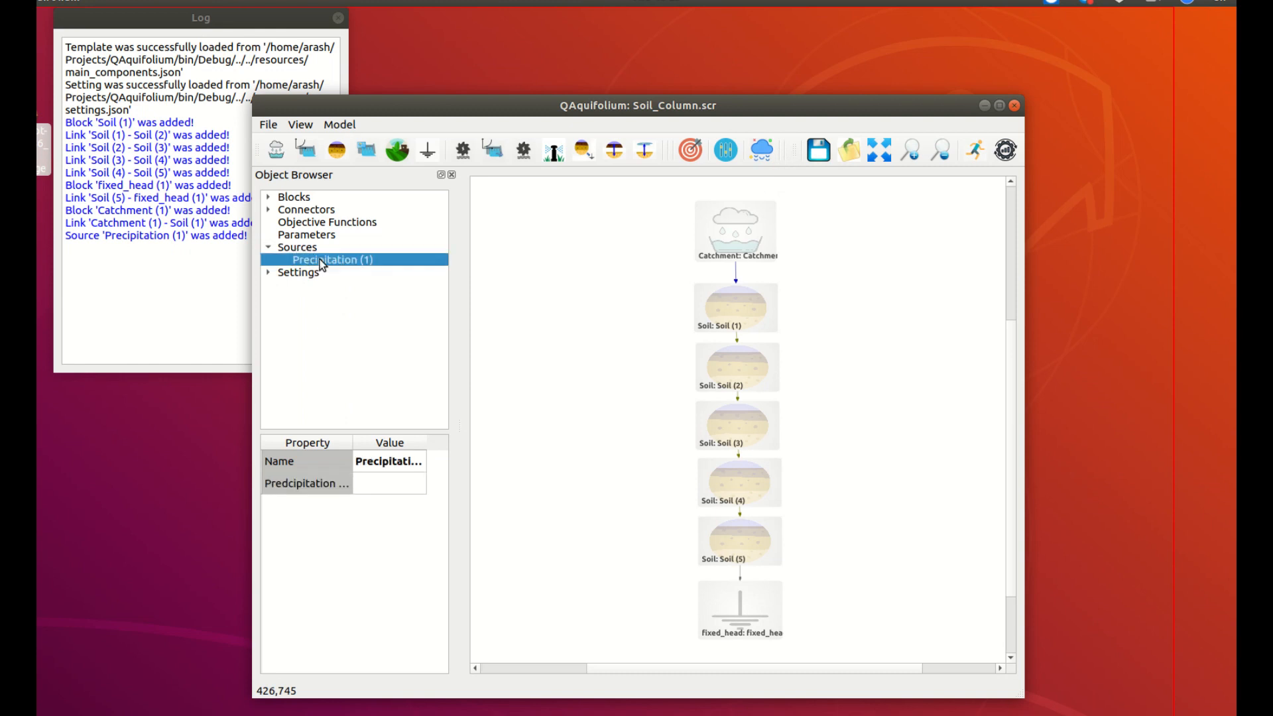
# Browse for the source's precipitation time series file and select Belts&Washairpot_Decm_2012.txt in the Dropbox/Aquifolium folder.
pyautogui.click(387, 489)
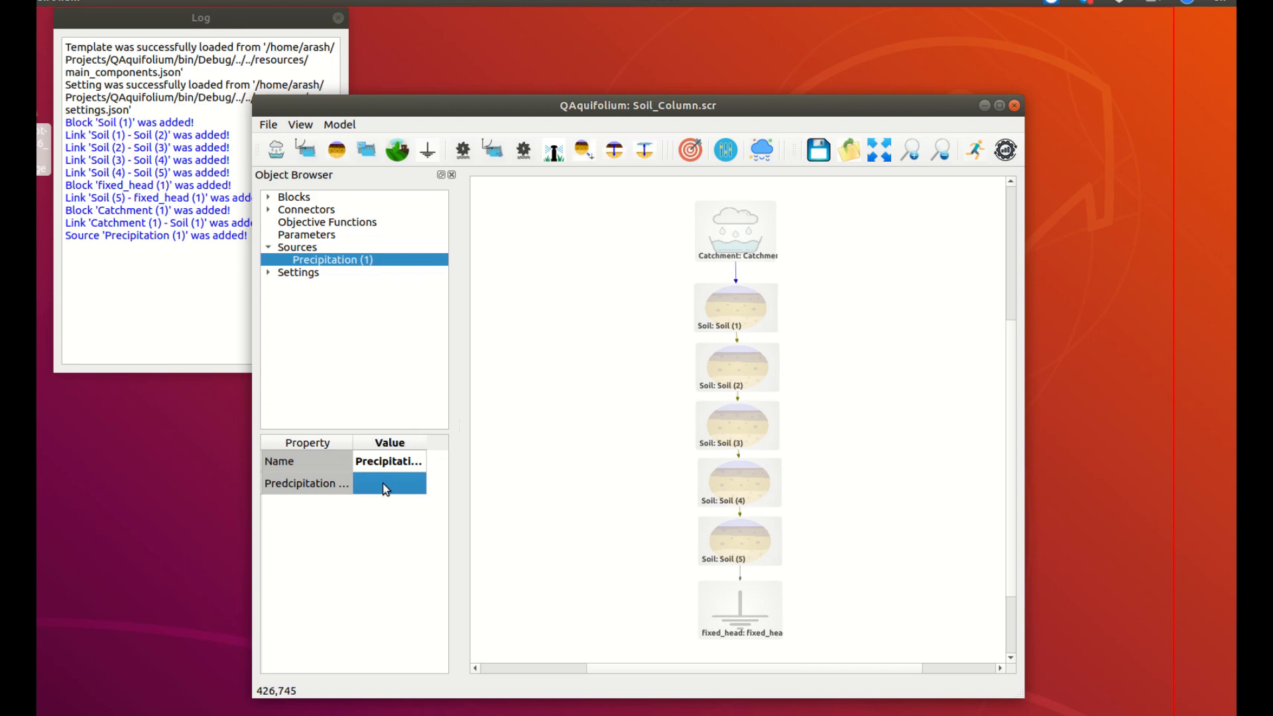
pyautogui.click(383, 483)
pyautogui.click(391, 488)
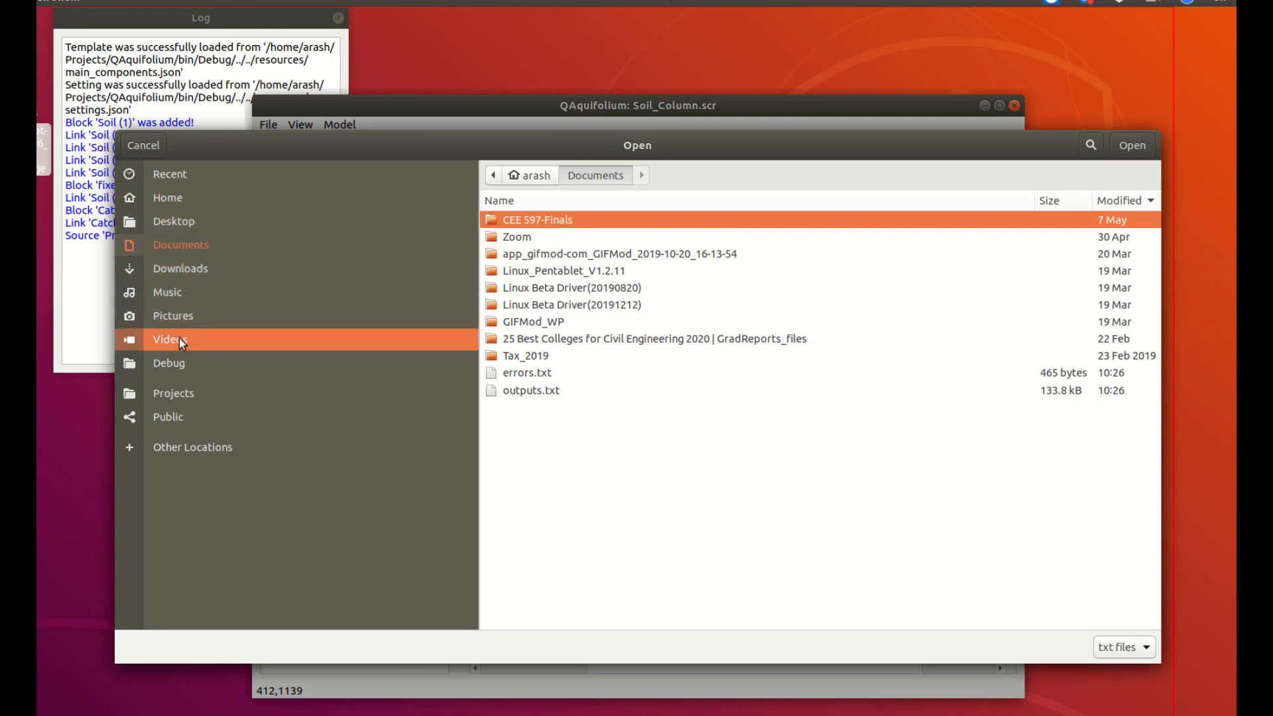
pyautogui.click(186, 196)
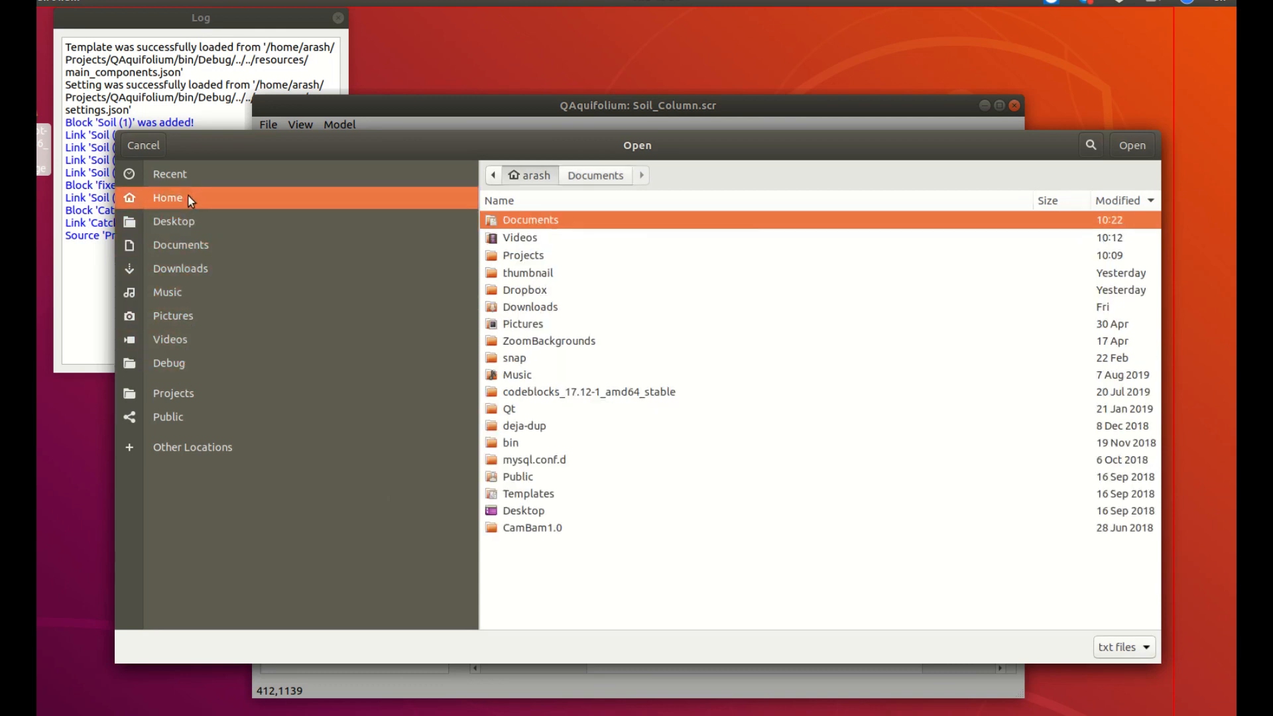
pyautogui.doubleClick(543, 291)
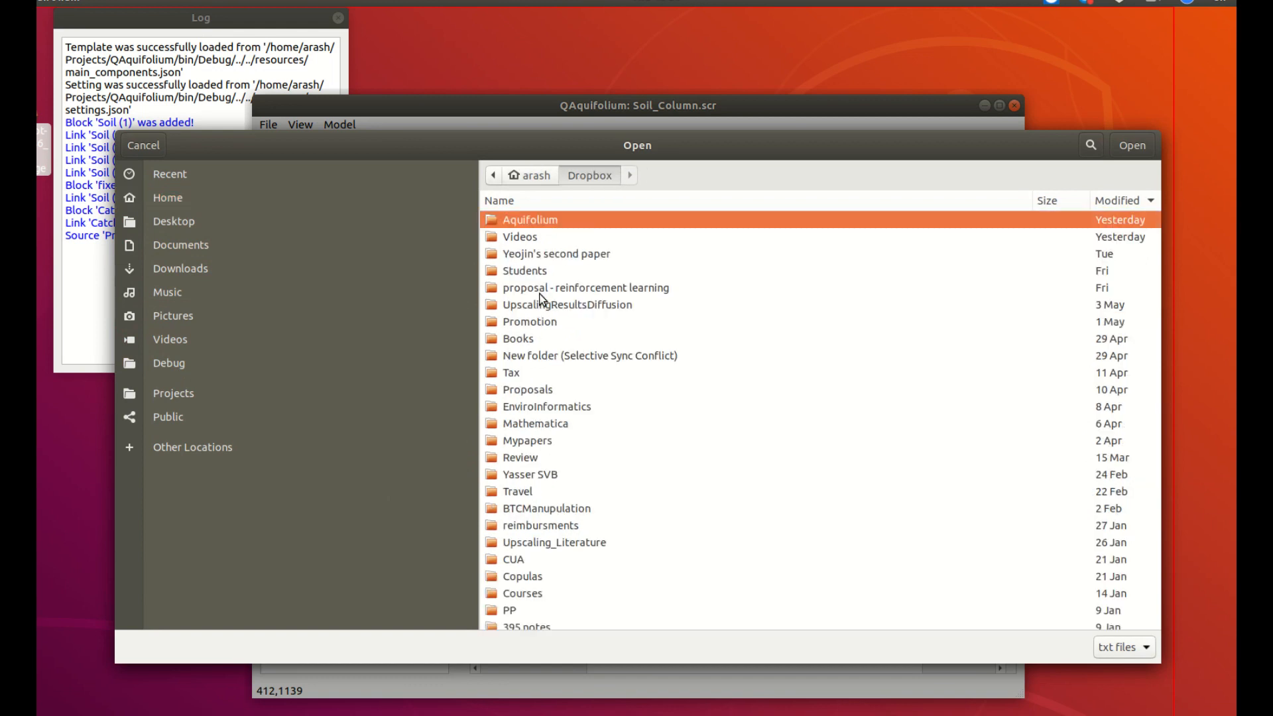
pyautogui.doubleClick(555, 221)
pyautogui.click(540, 258)
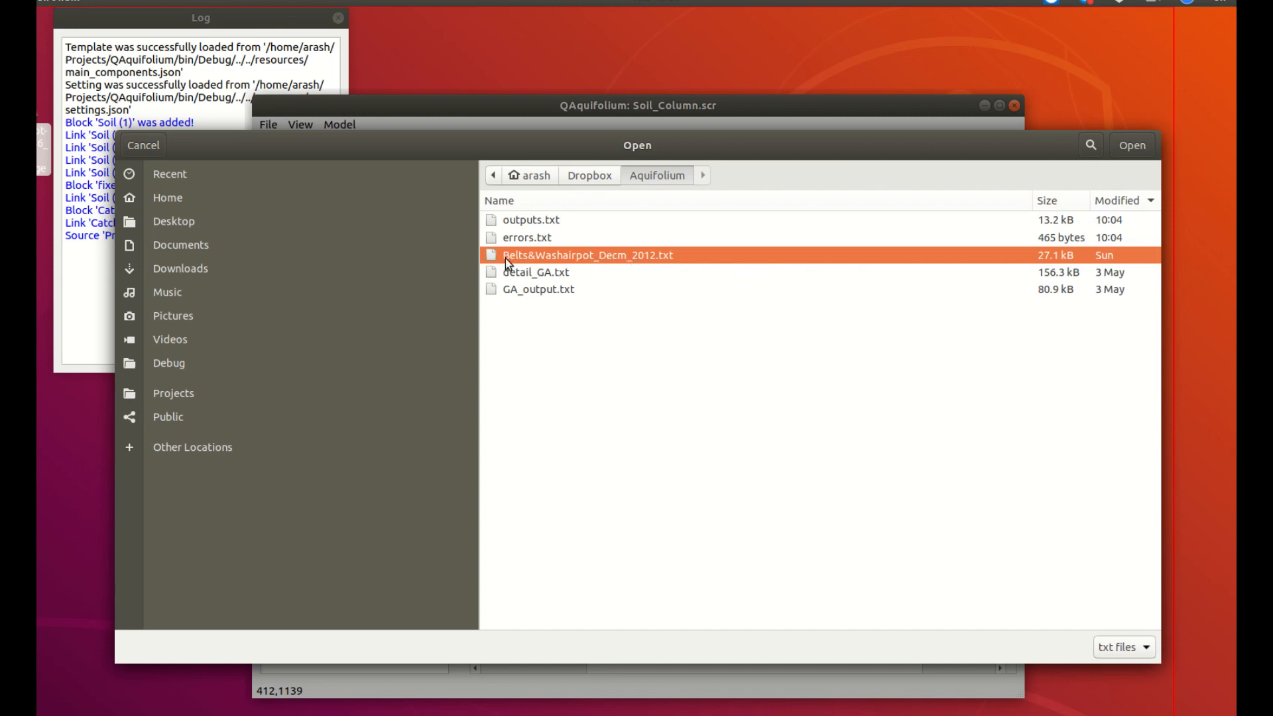
# Switch to the Files window, move it over the file dialog and show the Home folder.
pyautogui.rightClick(623, 257)
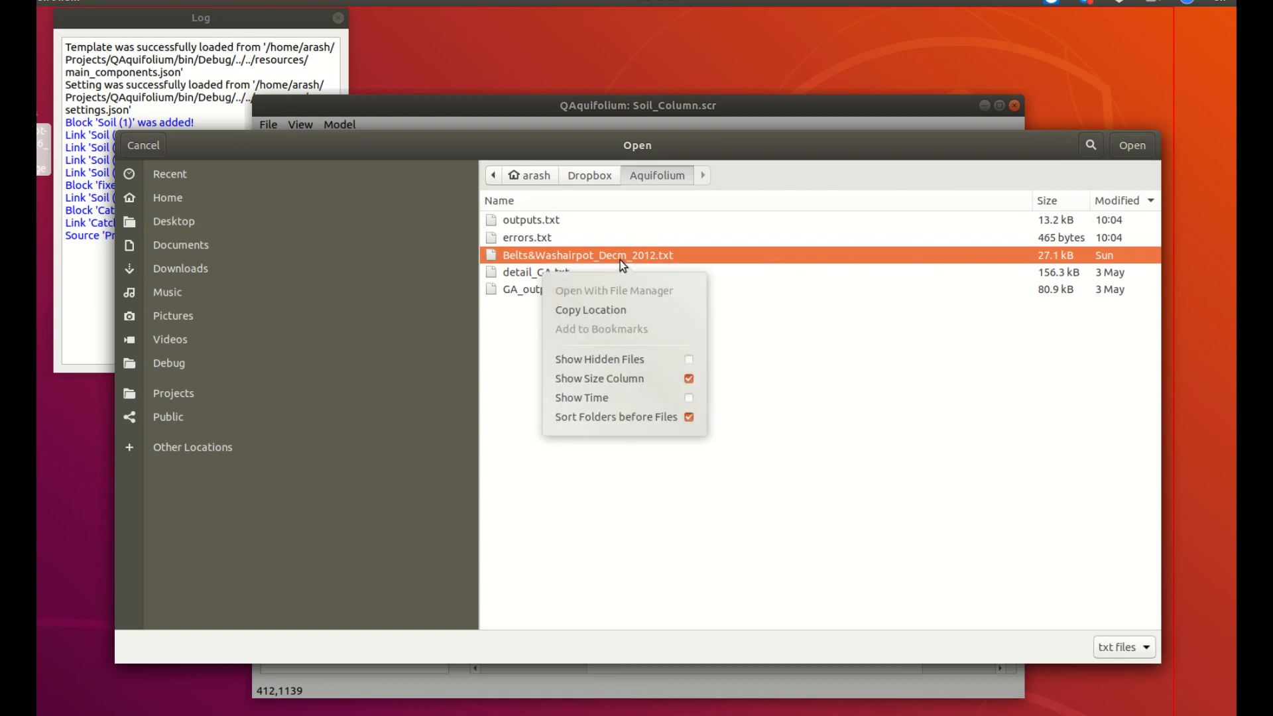
pyautogui.click(753, 314)
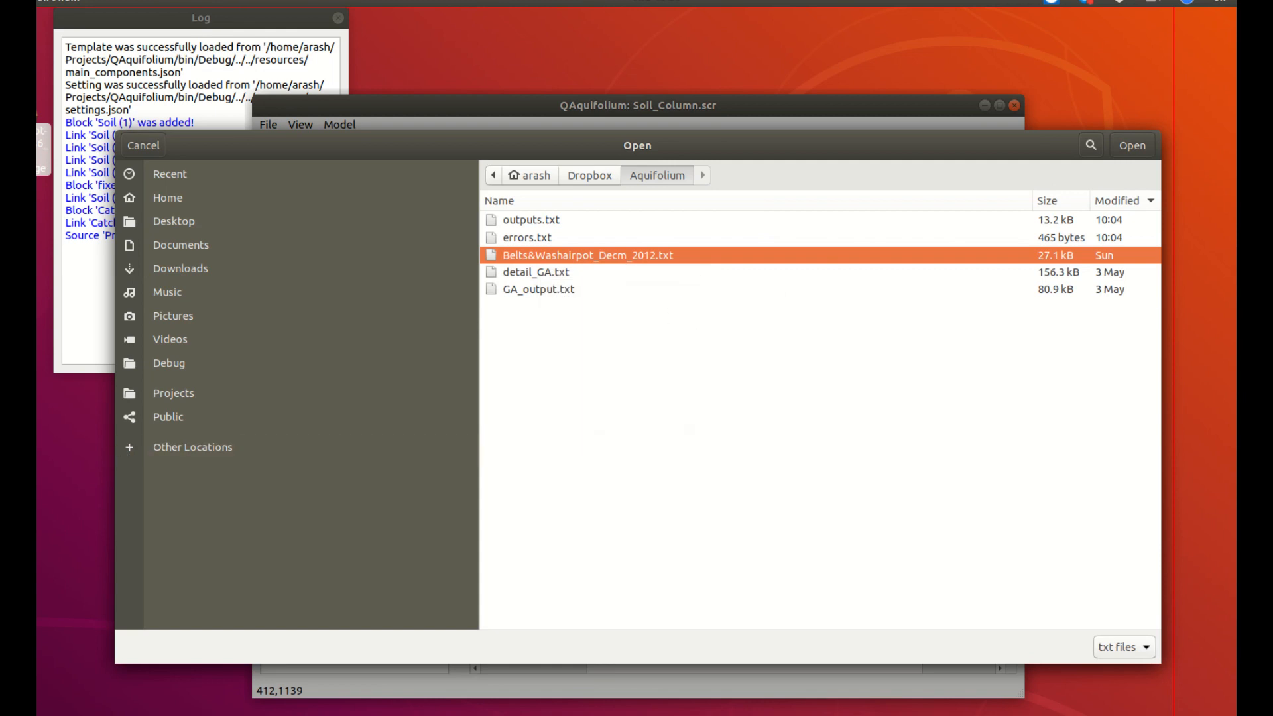
pyautogui.click(18, 126)
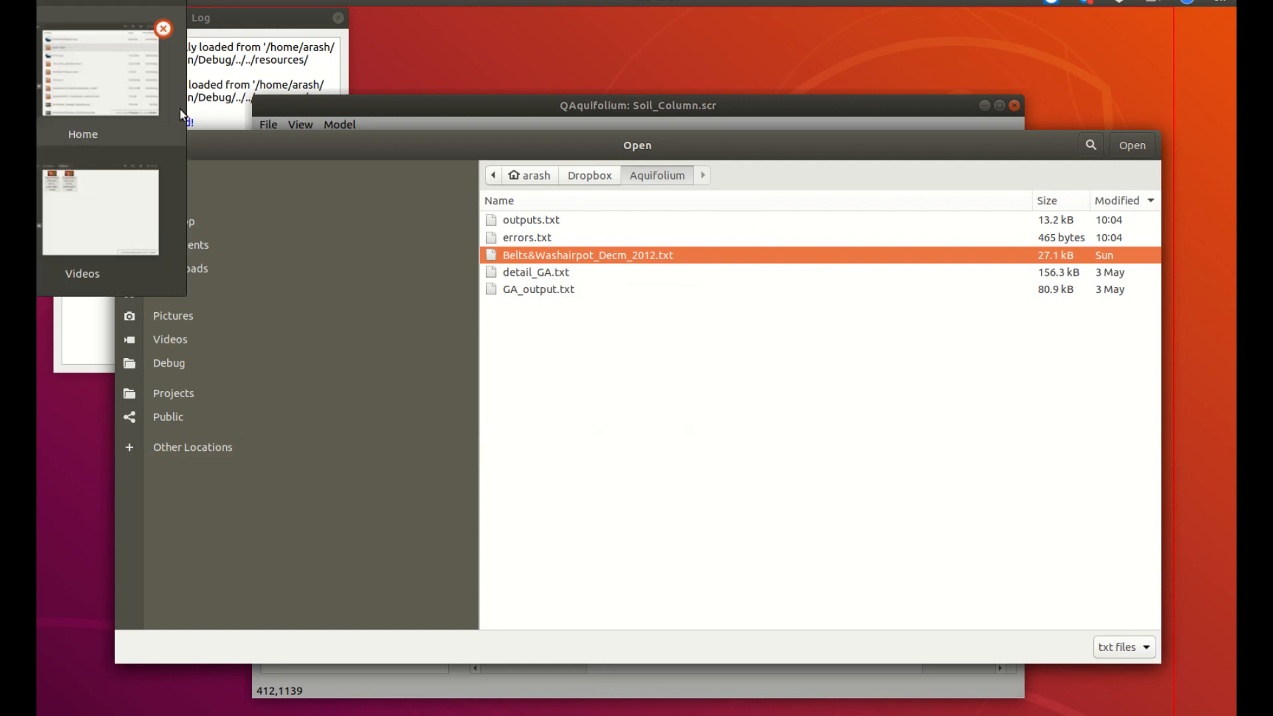
pyautogui.click(113, 90)
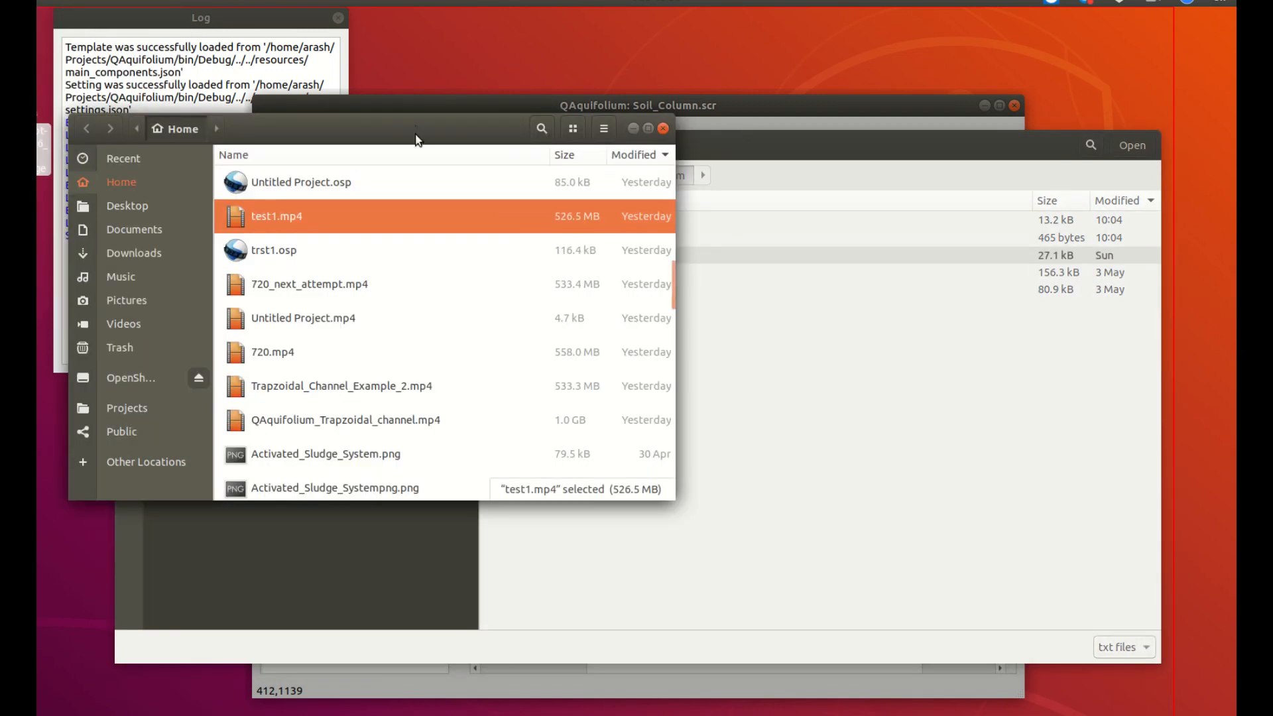
pyautogui.moveTo(425, 135); pyautogui.dragTo(801, 190)
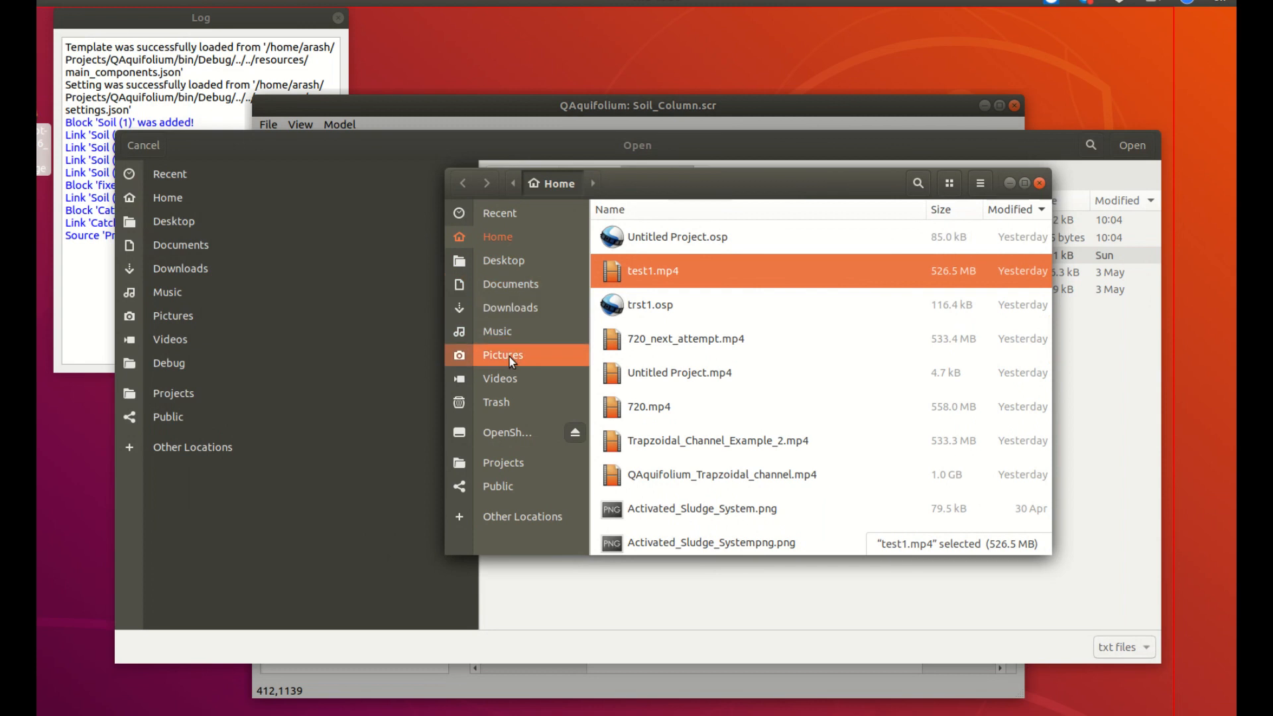
pyautogui.click(507, 238)
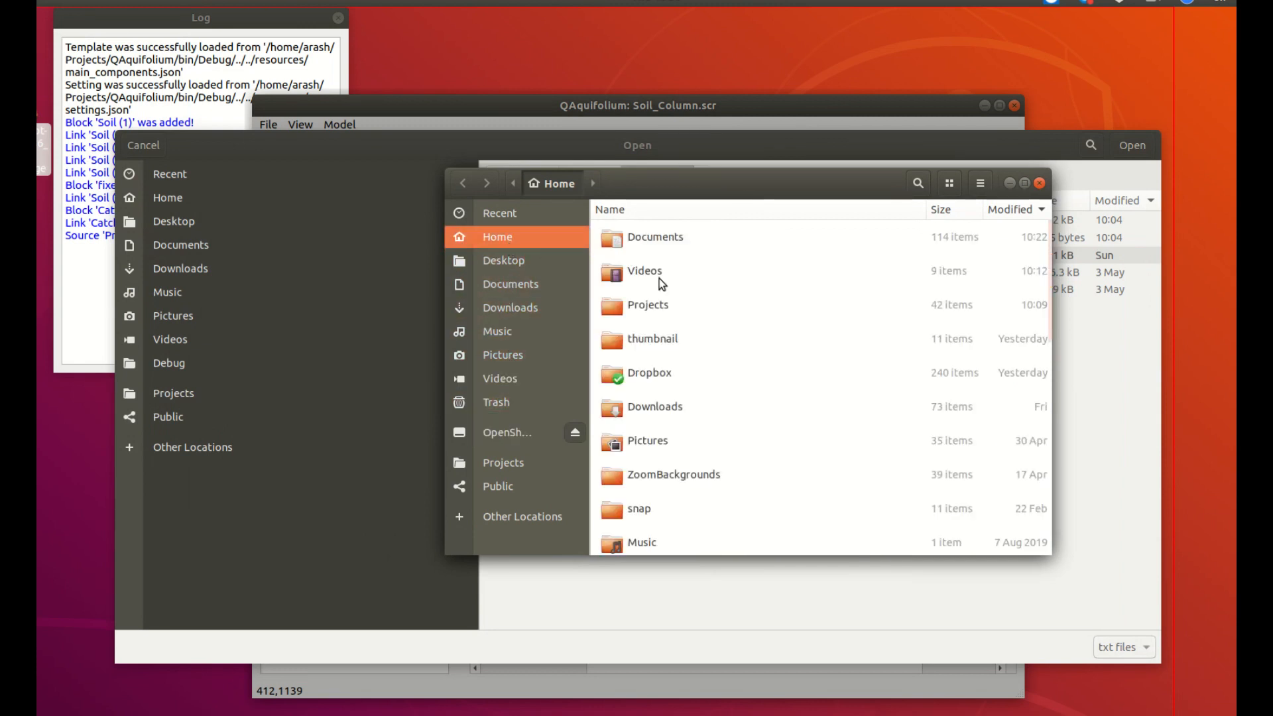
# Open Belts&Washairpot_Decm_2012.txt from the Dropbox/Aquifolium folder in Text Editor.
pyautogui.doubleClick(655, 372)
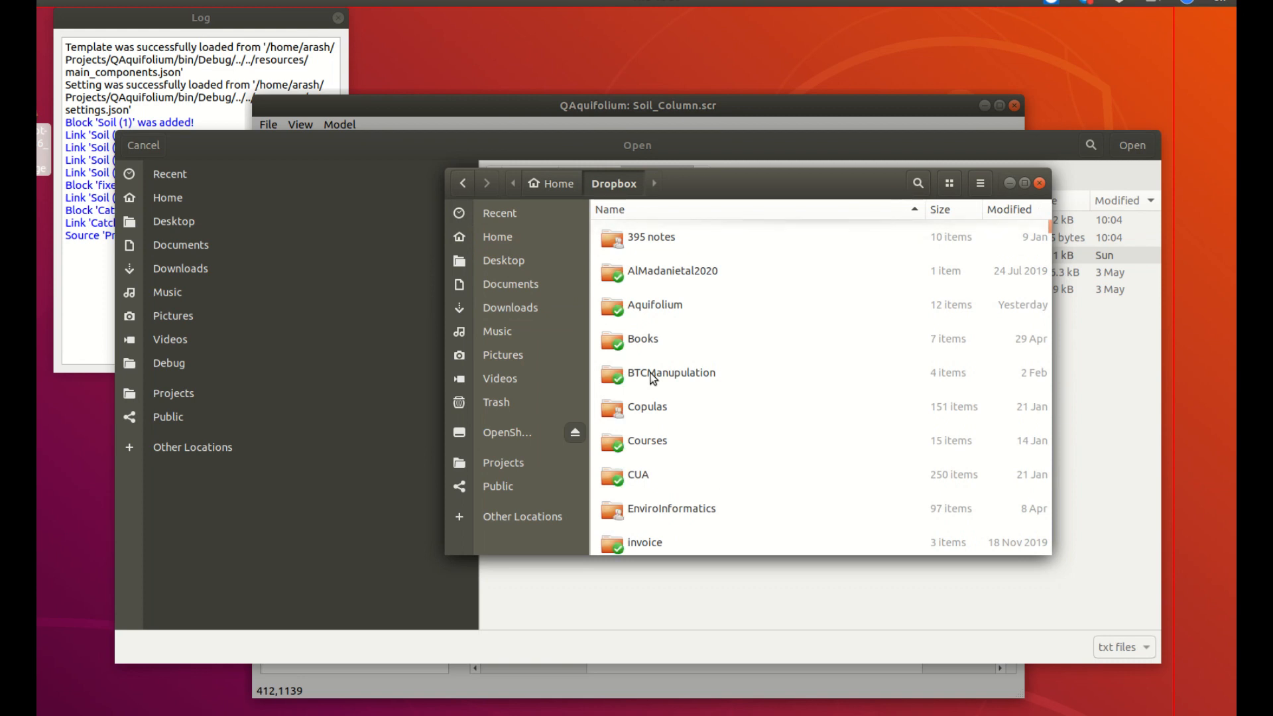
pyautogui.scroll(-1, 668, 336)
pyautogui.doubleClick(660, 265)
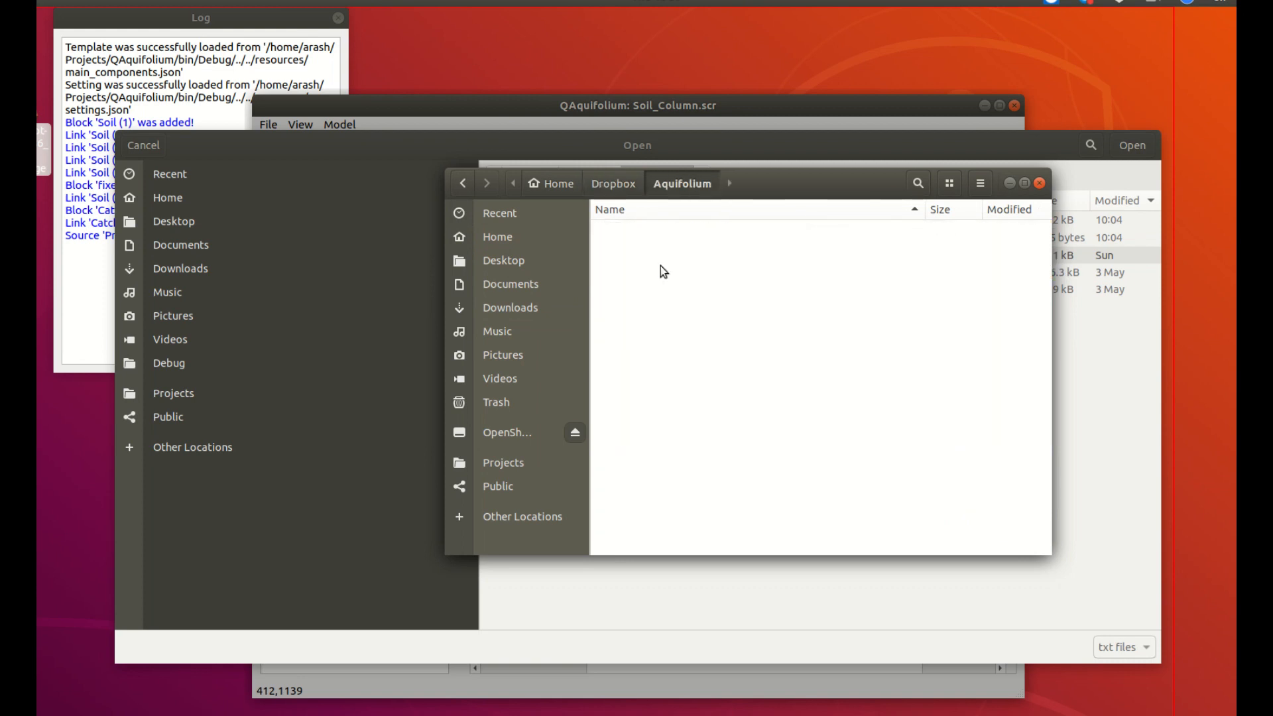
pyautogui.click(668, 242)
pyautogui.rightClick(668, 241)
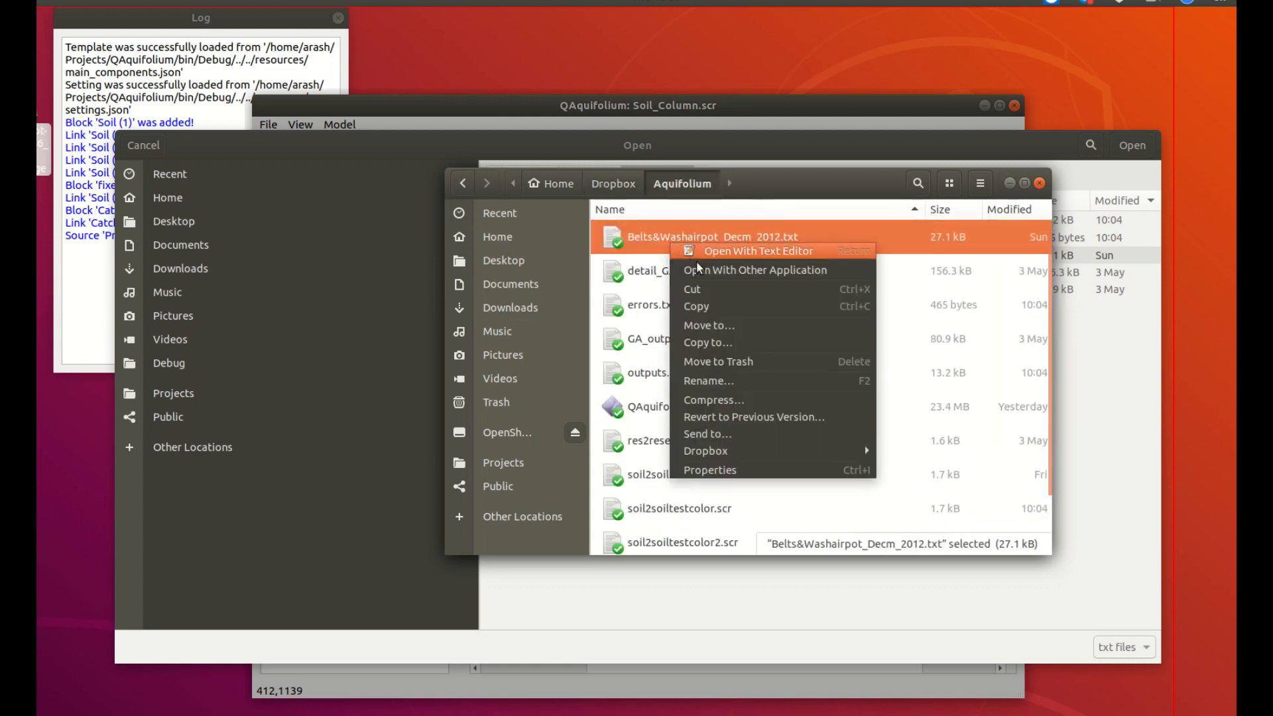
pyautogui.click(737, 255)
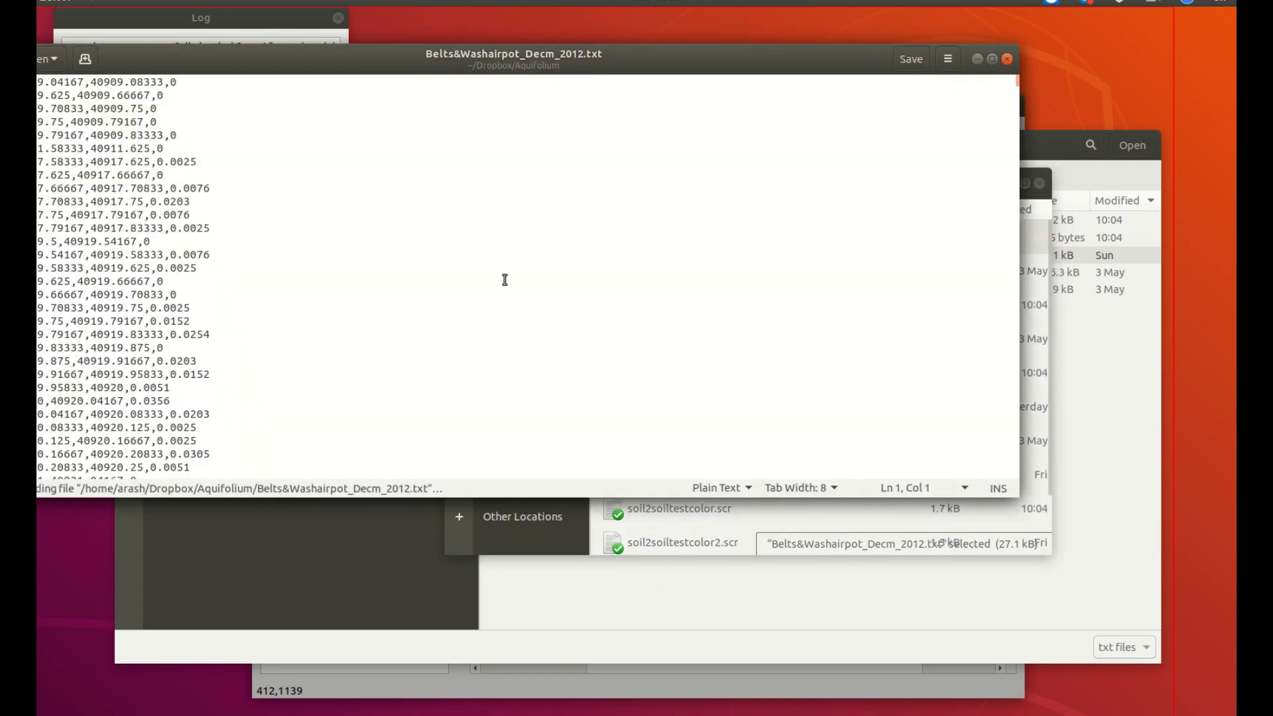
# Examine the start time, end time and precipitation values in the file's first row and close the file.
pyautogui.moveTo(400, 68); pyautogui.dragTo(530, 155)
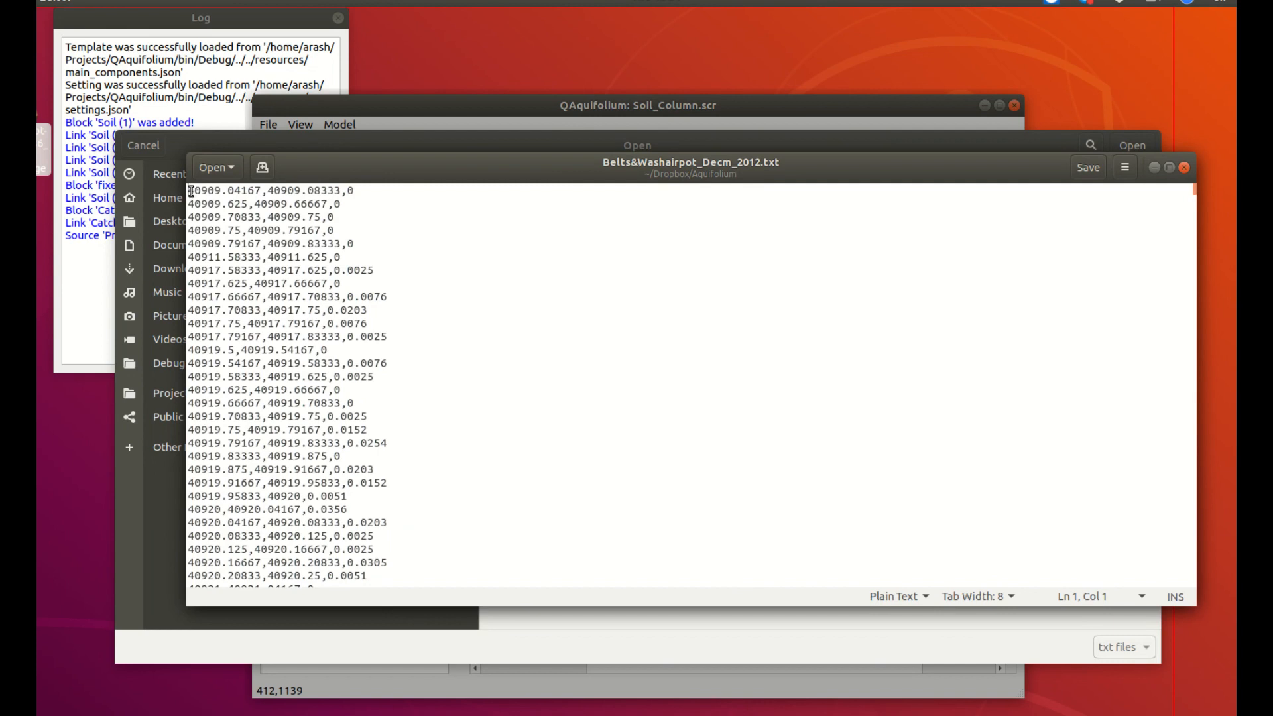
pyautogui.moveTo(189, 191); pyautogui.dragTo(264, 191)
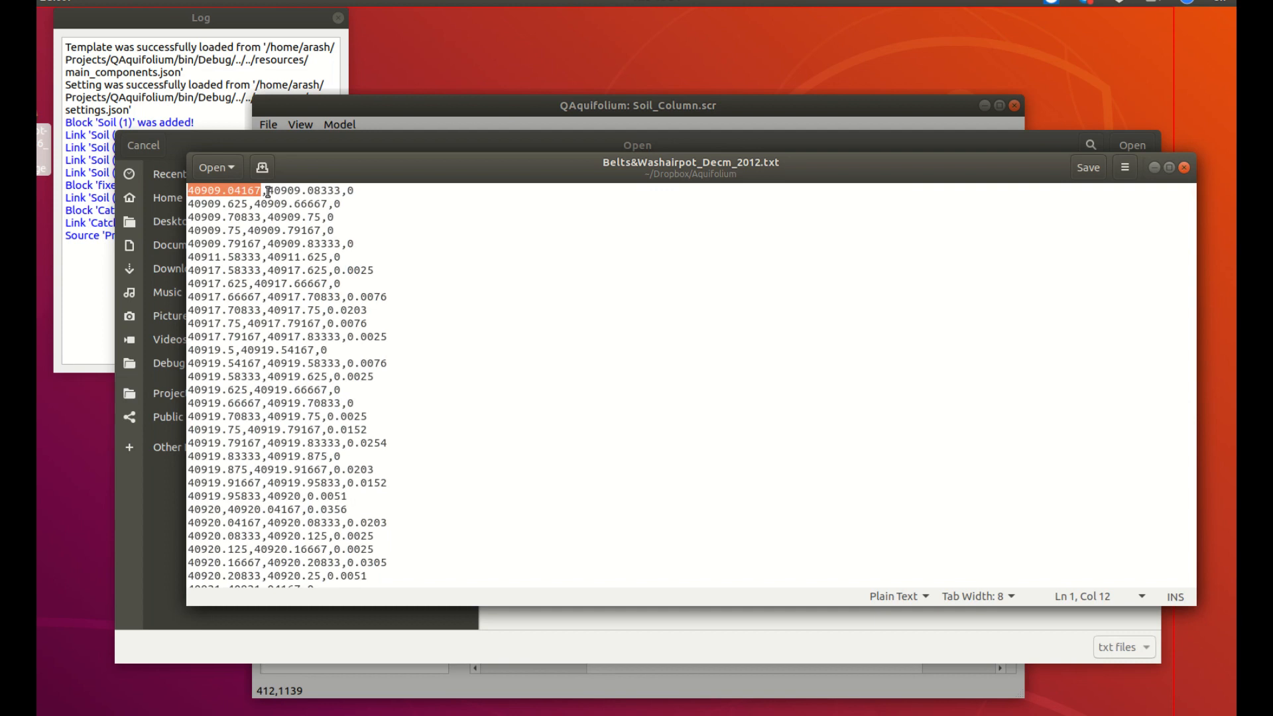
pyautogui.moveTo(268, 191); pyautogui.dragTo(355, 192)
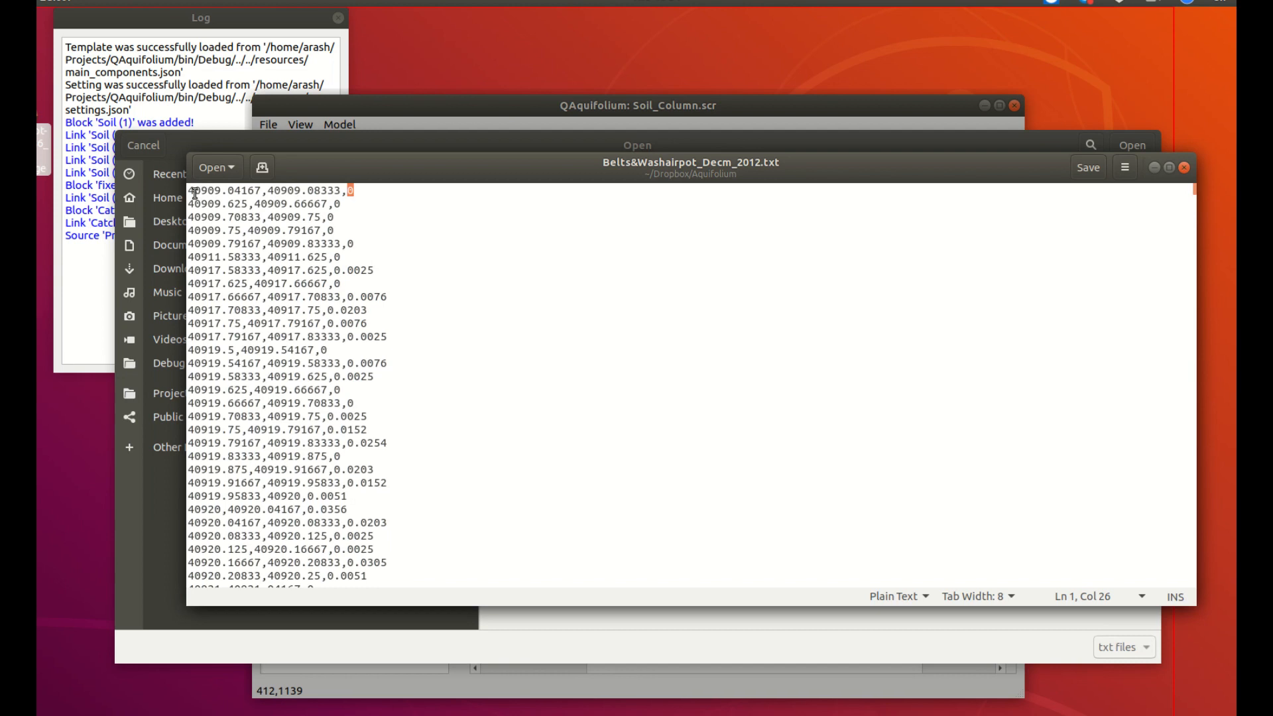
pyautogui.moveTo(188, 191); pyautogui.dragTo(259, 191)
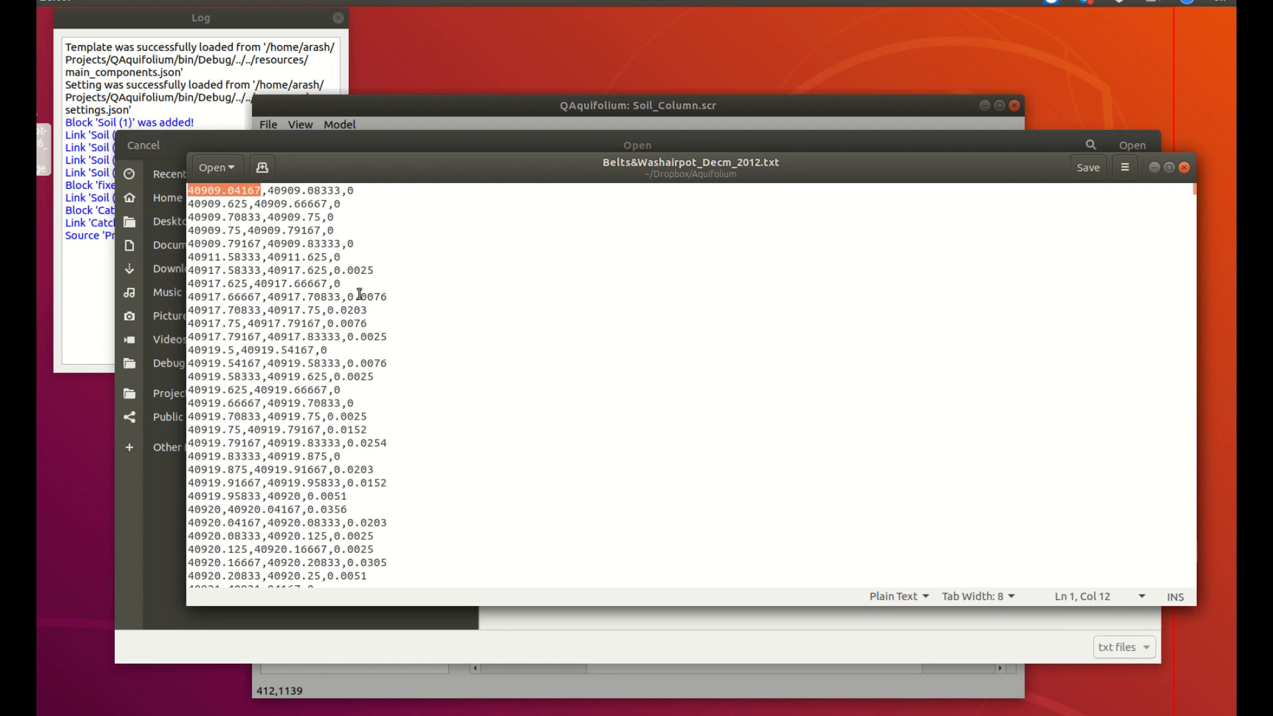
pyautogui.click(1183, 170)
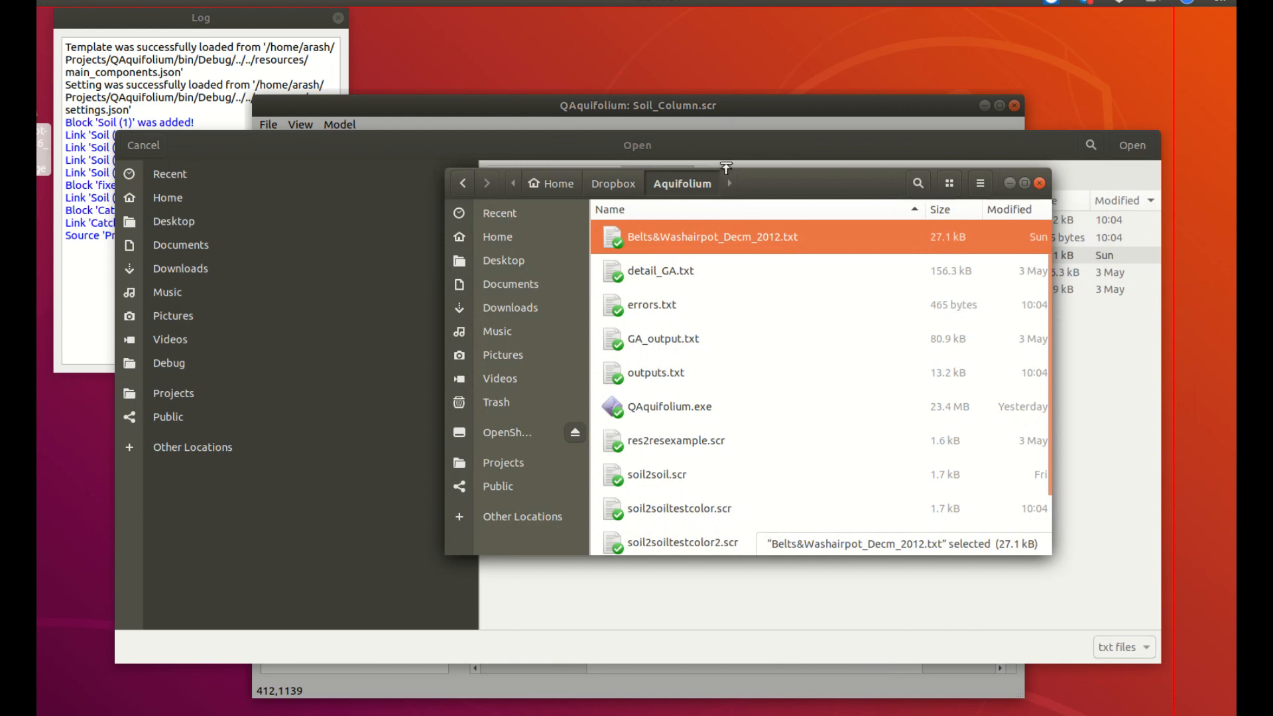
# Load Belts&Washairpot_Decm_2012.txt from the Dropbox/Aquifolium folder as the source's precipitation time series.
pyautogui.click(354, 198)
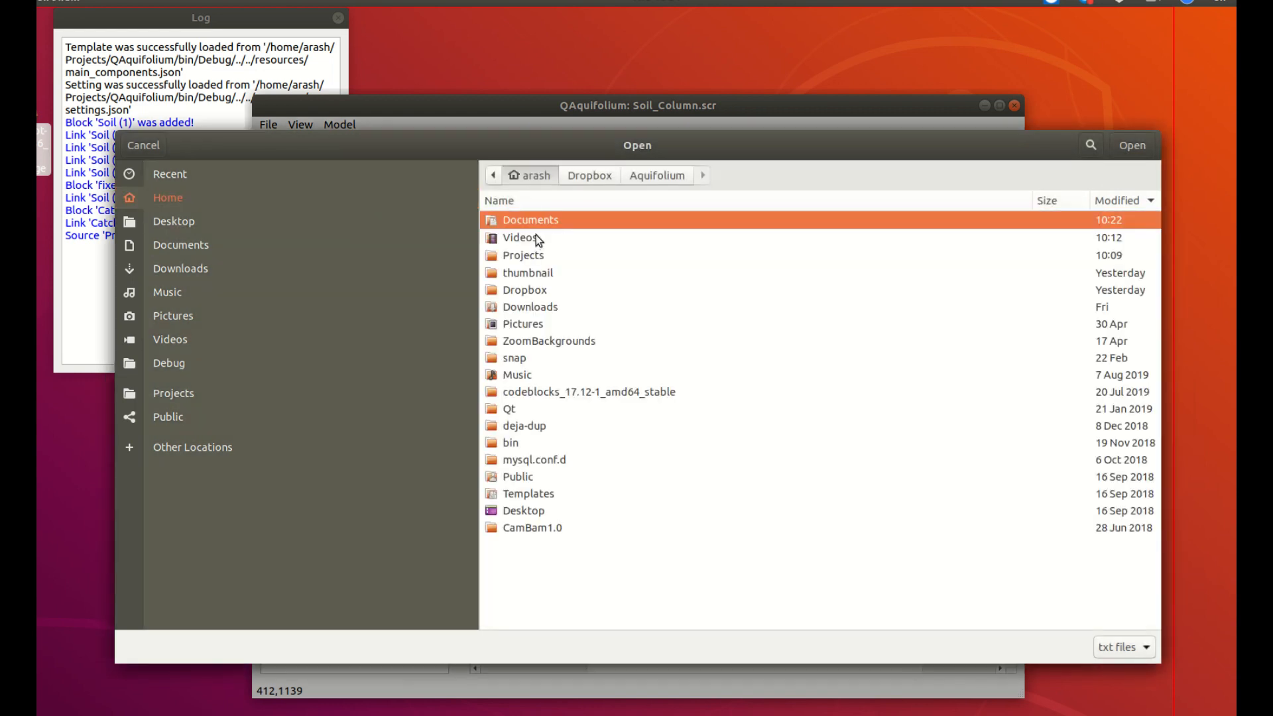
pyautogui.click(658, 175)
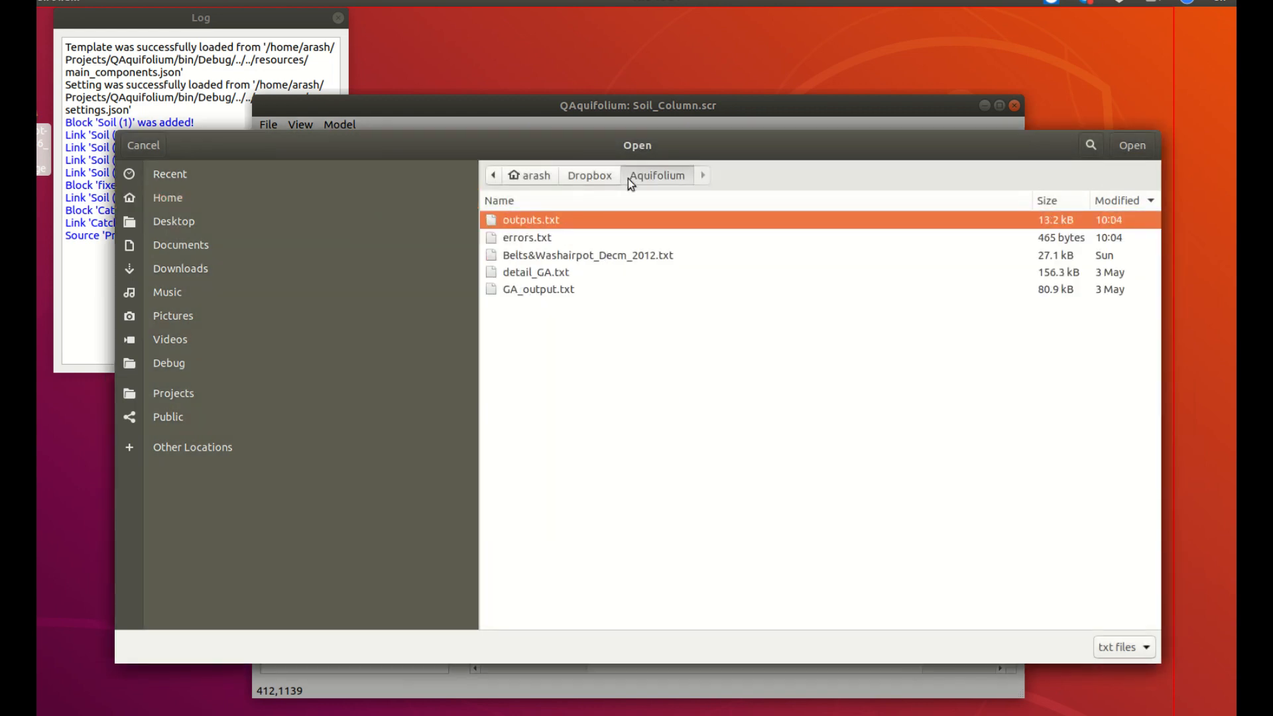
pyautogui.click(602, 250)
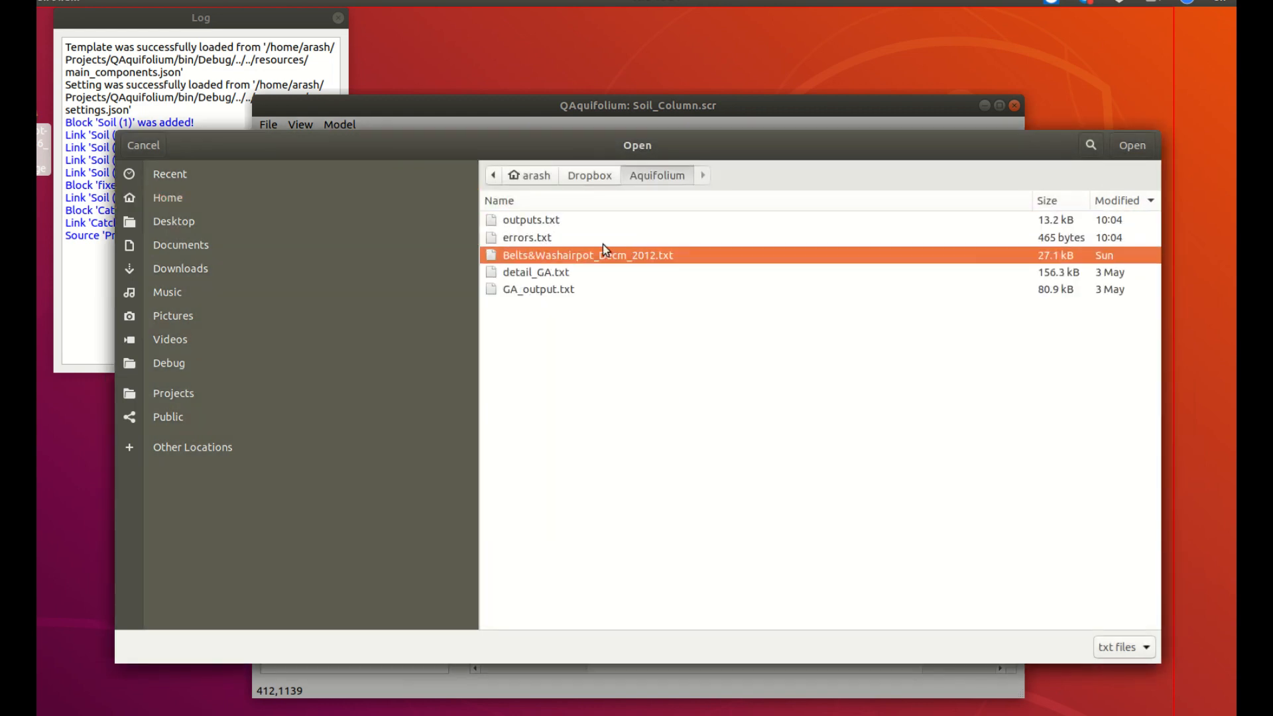
pyautogui.click(1121, 152)
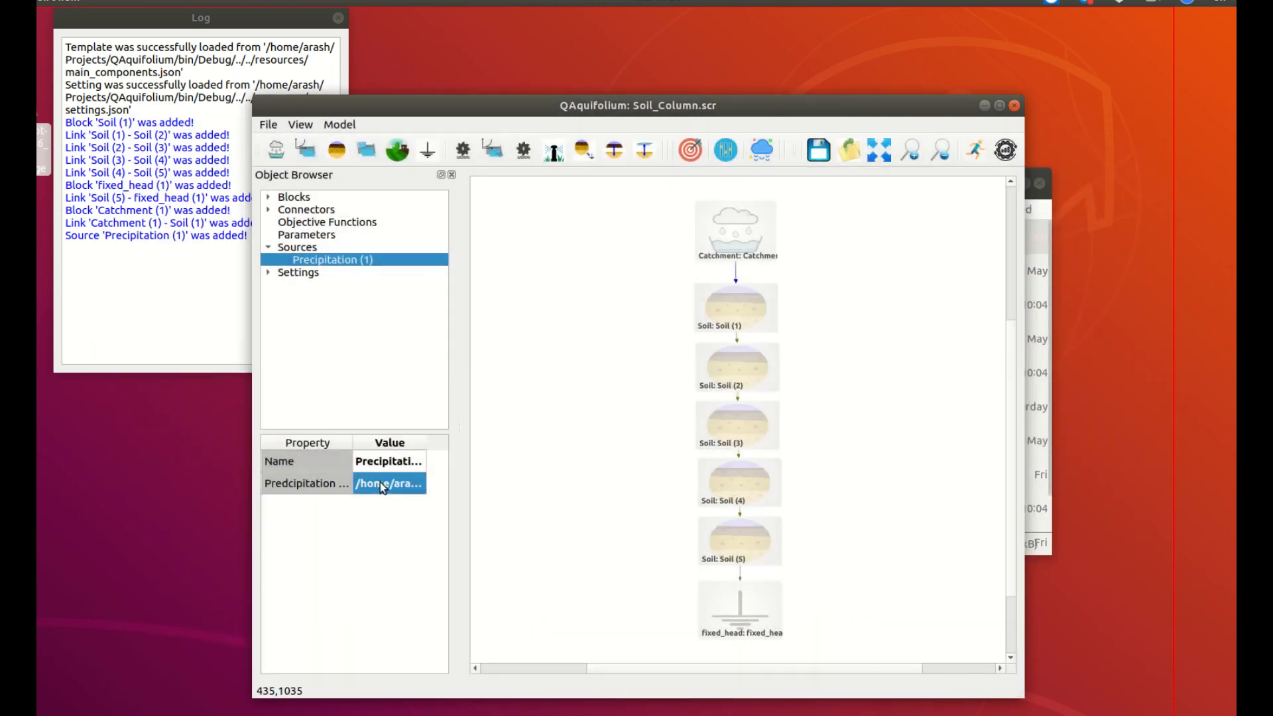
# Plot the precipitation time series of the Precipitation (1) source, inspect it and close the plot.
pyautogui.rightClick(340, 260)
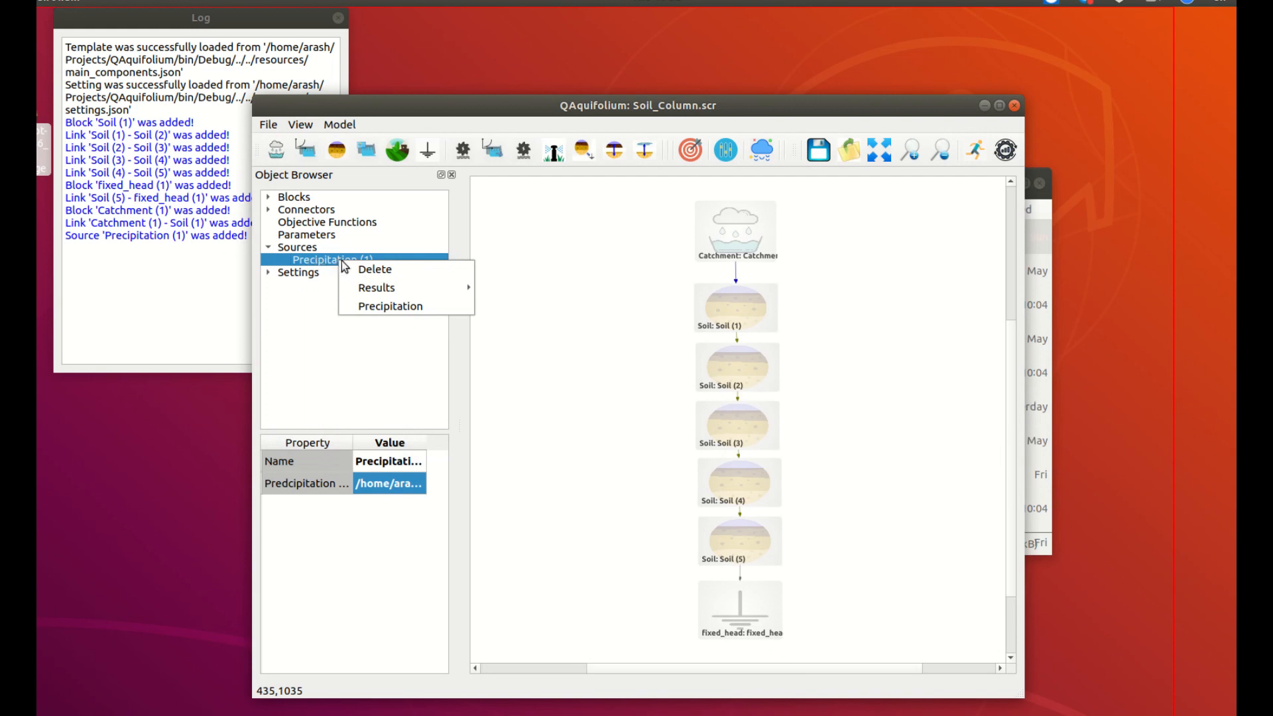
pyautogui.click(393, 305)
pyautogui.moveTo(1070, 117); pyautogui.dragTo(683, 162)
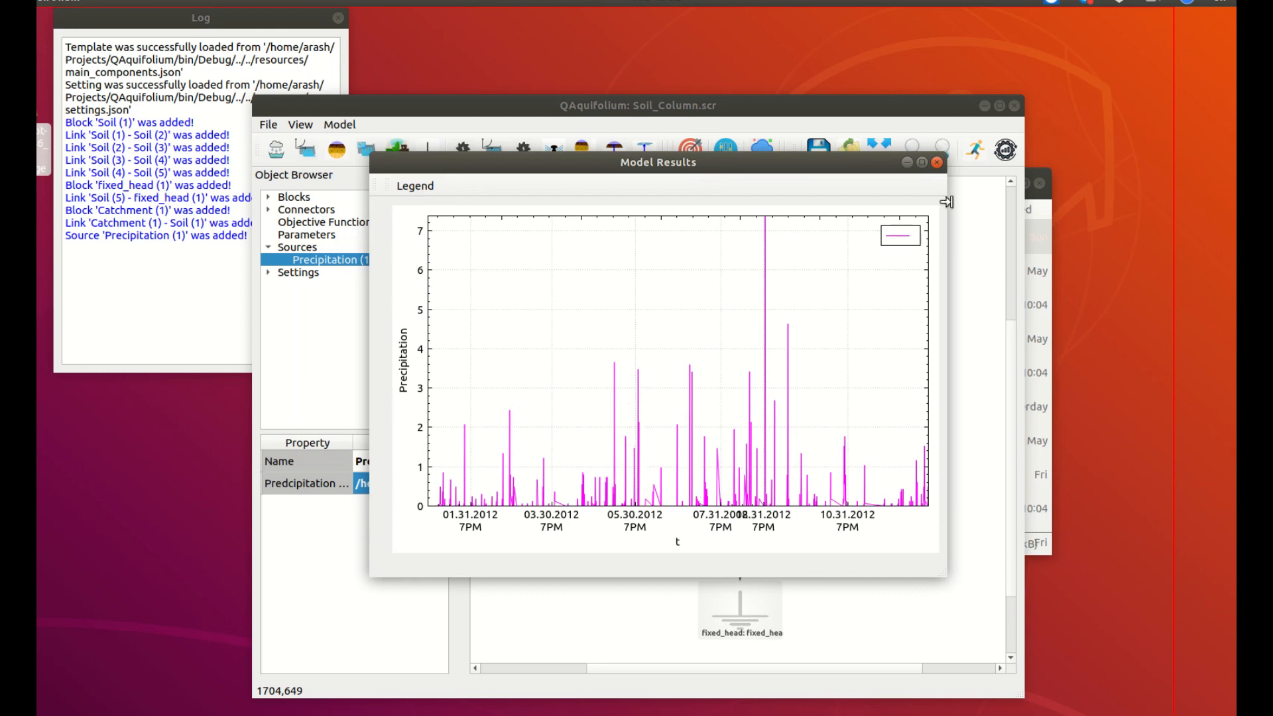
pyautogui.click(937, 163)
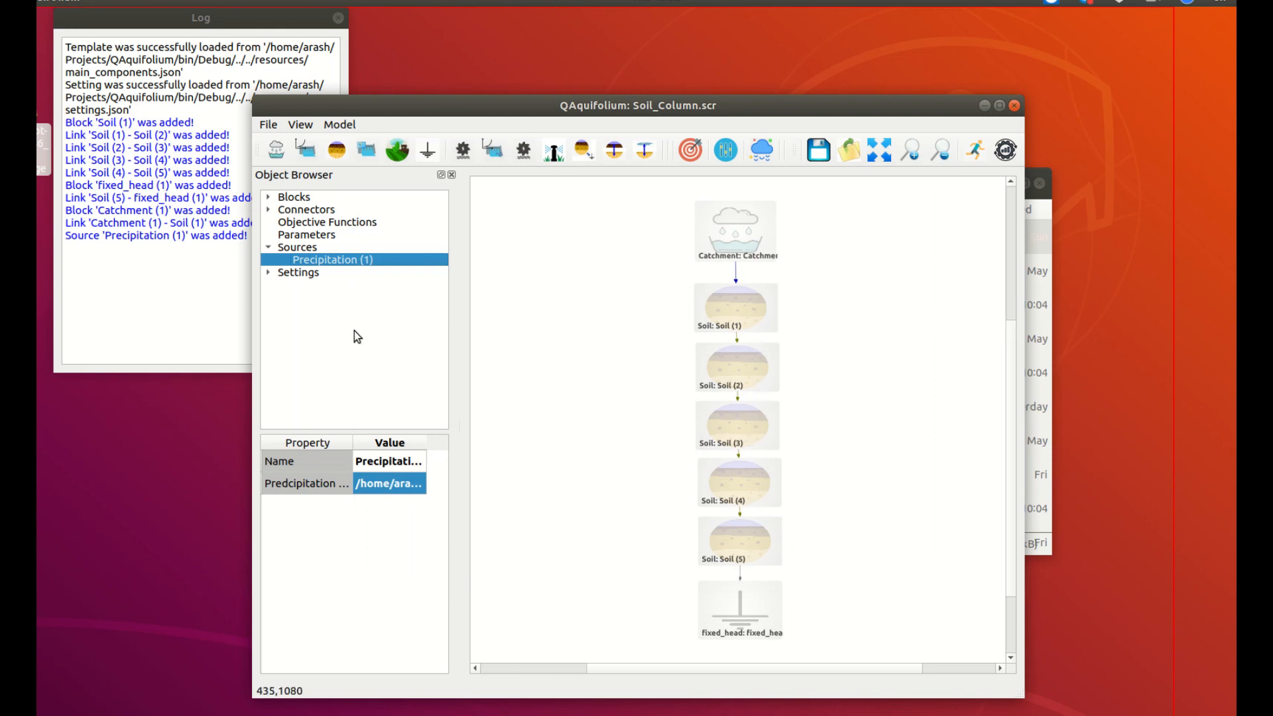
# Plot the Precipitation (1) series again, check the date range it covers and close the results window.
pyautogui.rightClick(342, 259)
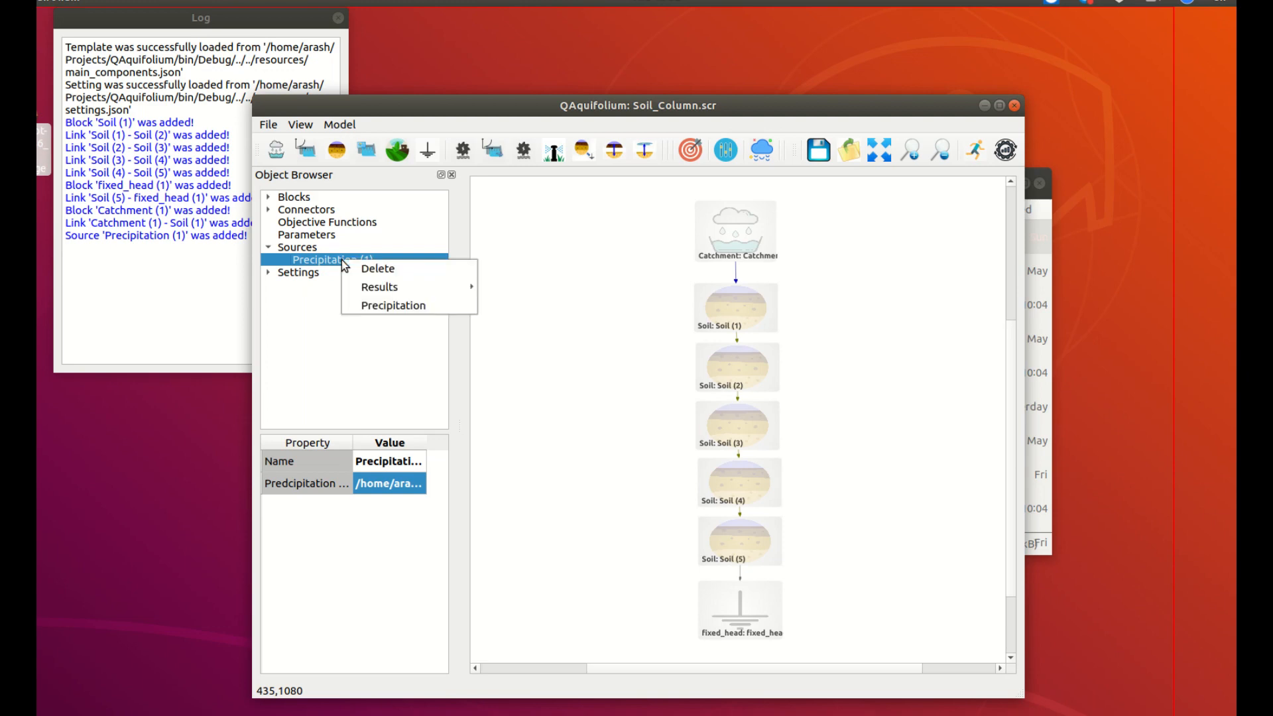
pyautogui.click(376, 305)
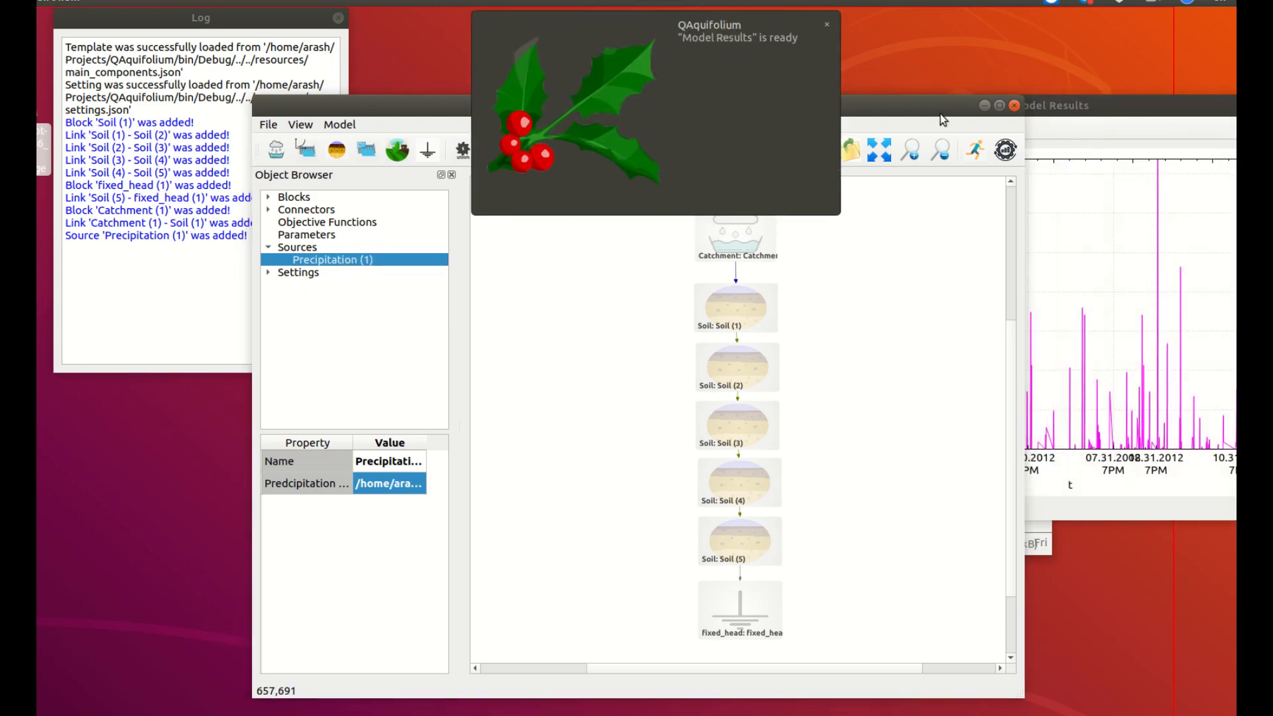
pyautogui.click(1073, 108)
pyautogui.moveTo(1077, 111); pyautogui.dragTo(642, 154)
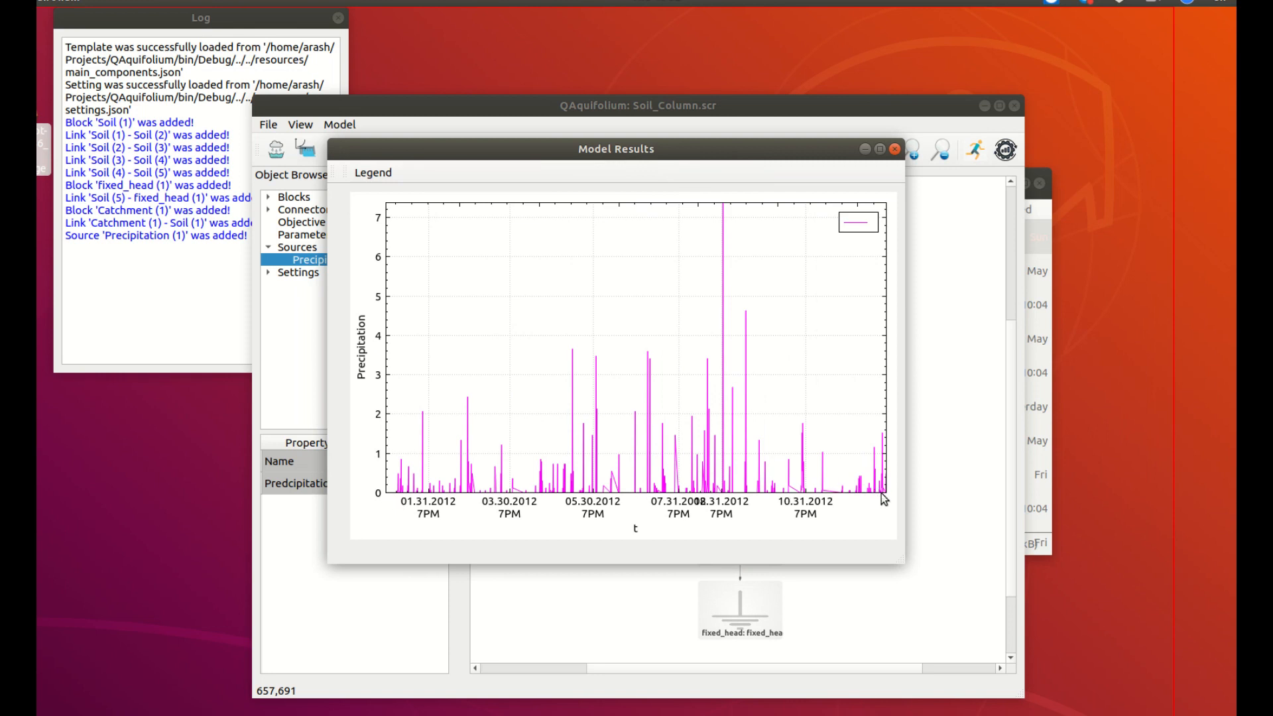
pyautogui.click(894, 150)
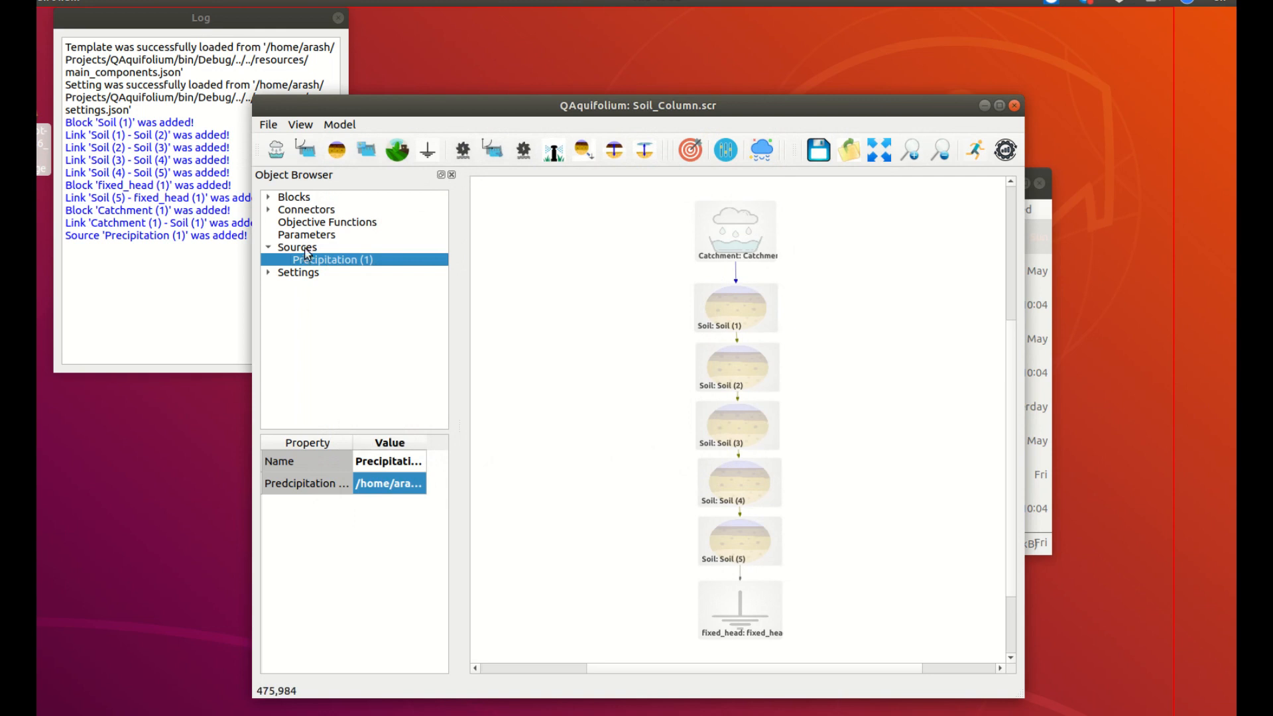
# Set the simulation start time in the General Settings to Jan 01 2012, widening the property names for reading.
pyautogui.click(269, 273)
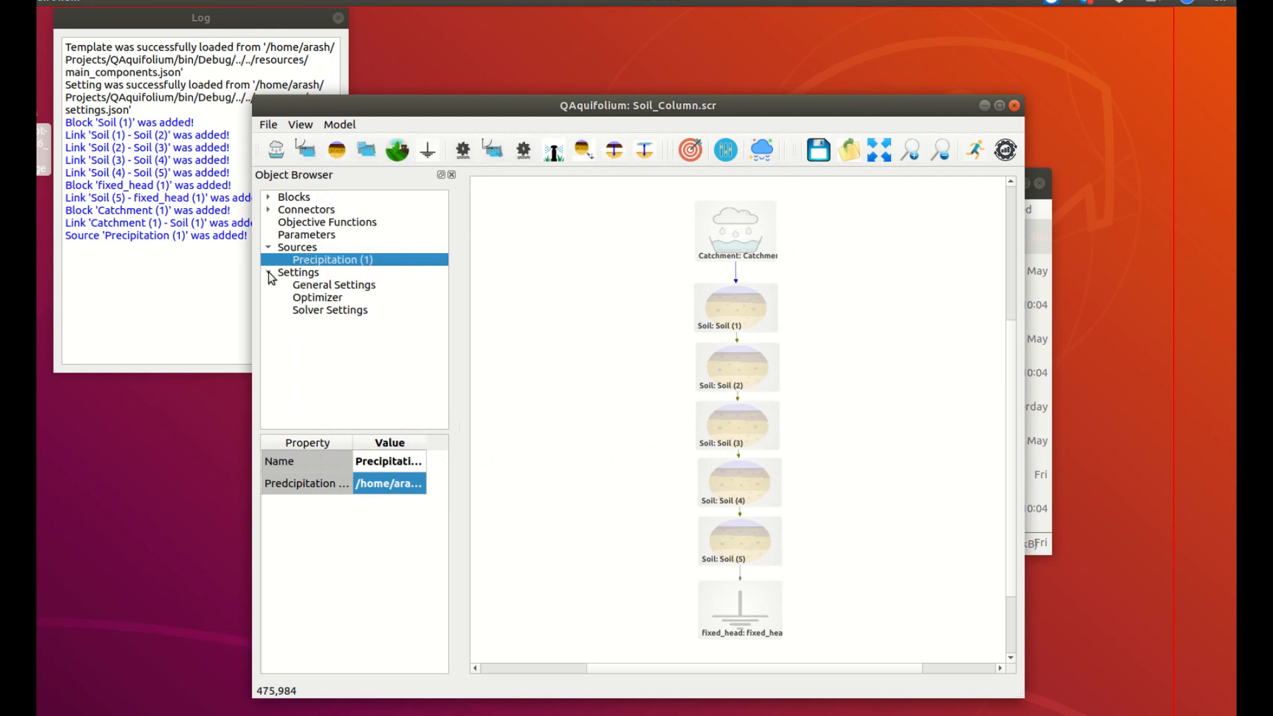
pyautogui.click(323, 287)
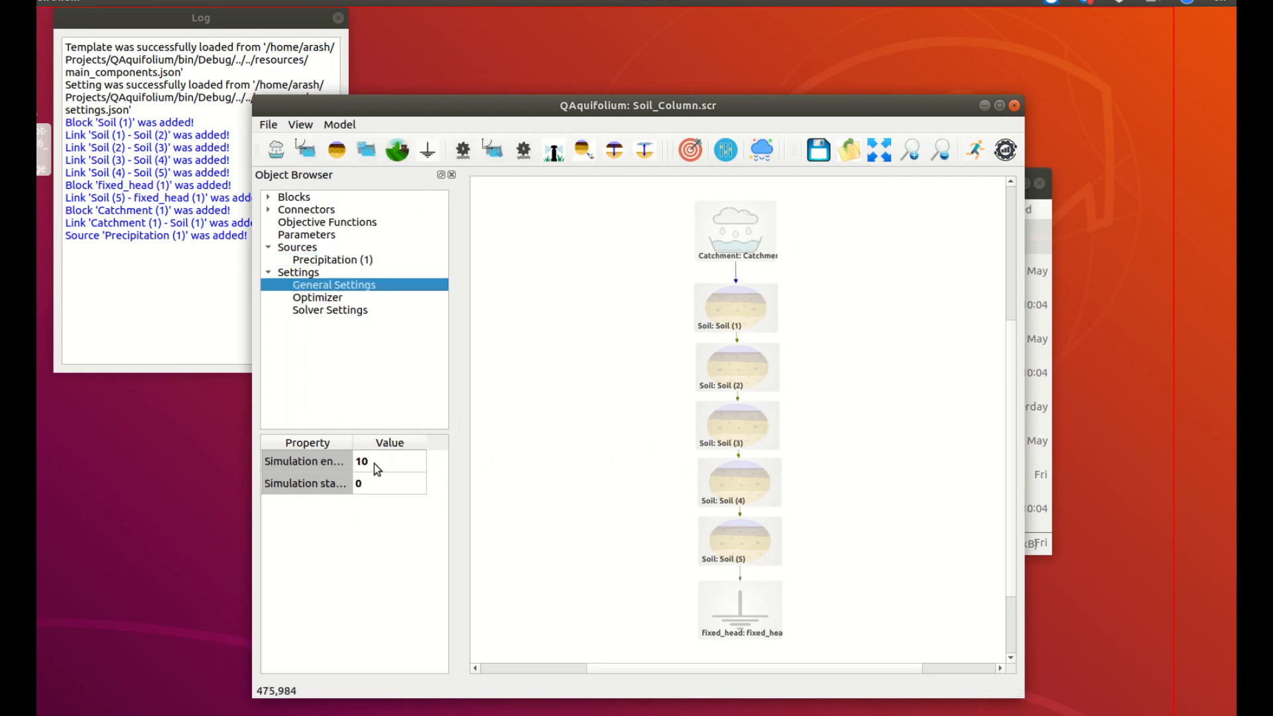
pyautogui.click(377, 486)
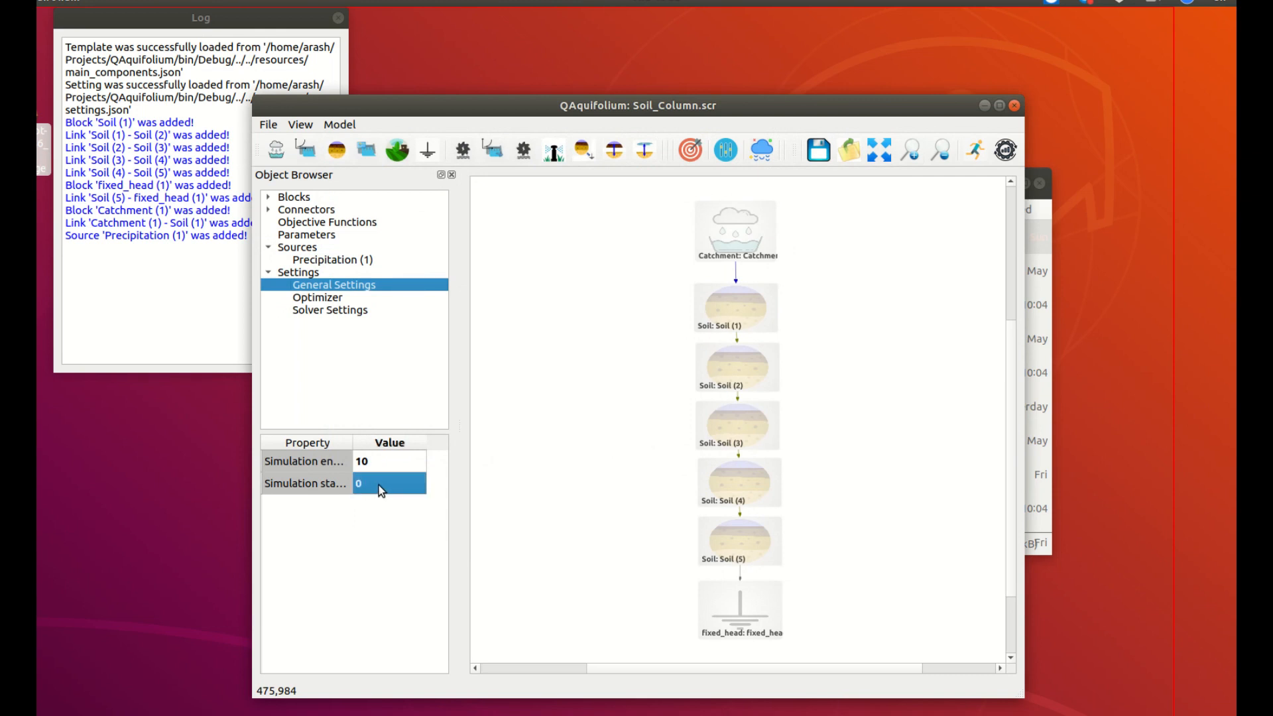
pyautogui.moveTo(354, 443); pyautogui.dragTo(380, 443)
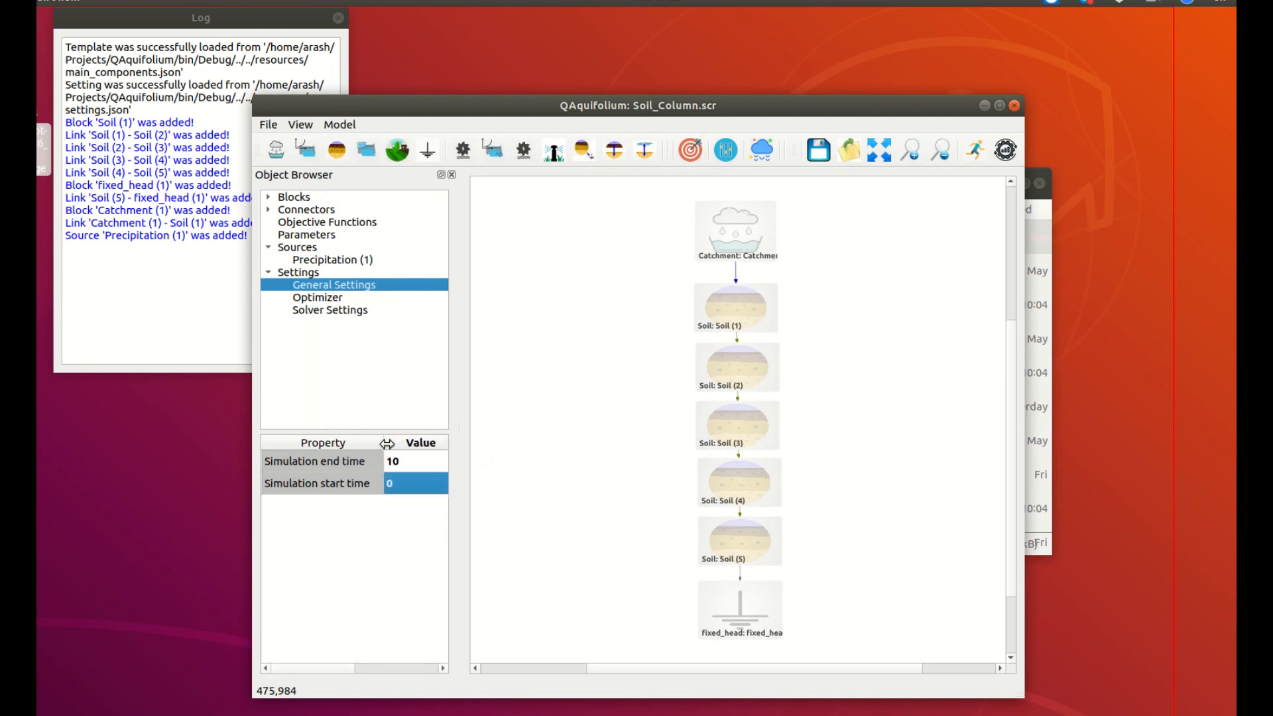
pyautogui.click(401, 485)
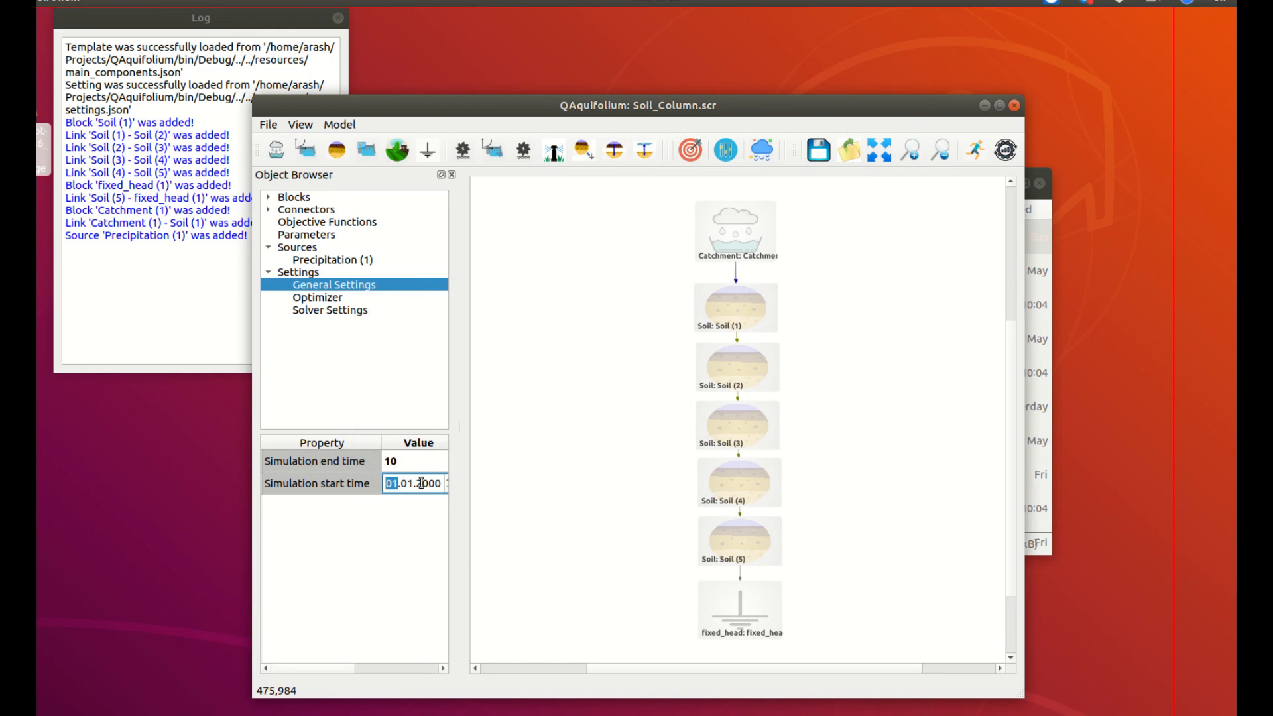
pyautogui.click(432, 485)
pyautogui.write('2012')
pyautogui.press('Return')
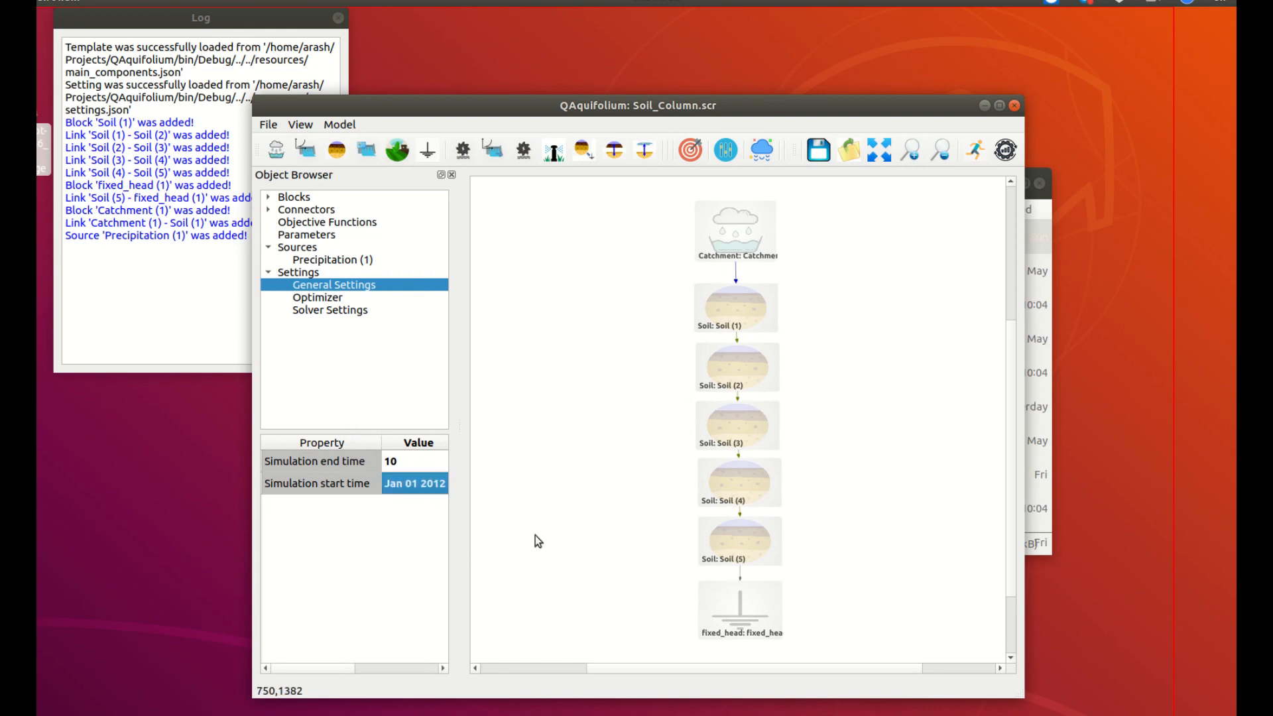
# Set the simulation end time to 12.31.2012.
pyautogui.doubleClick(417, 466)
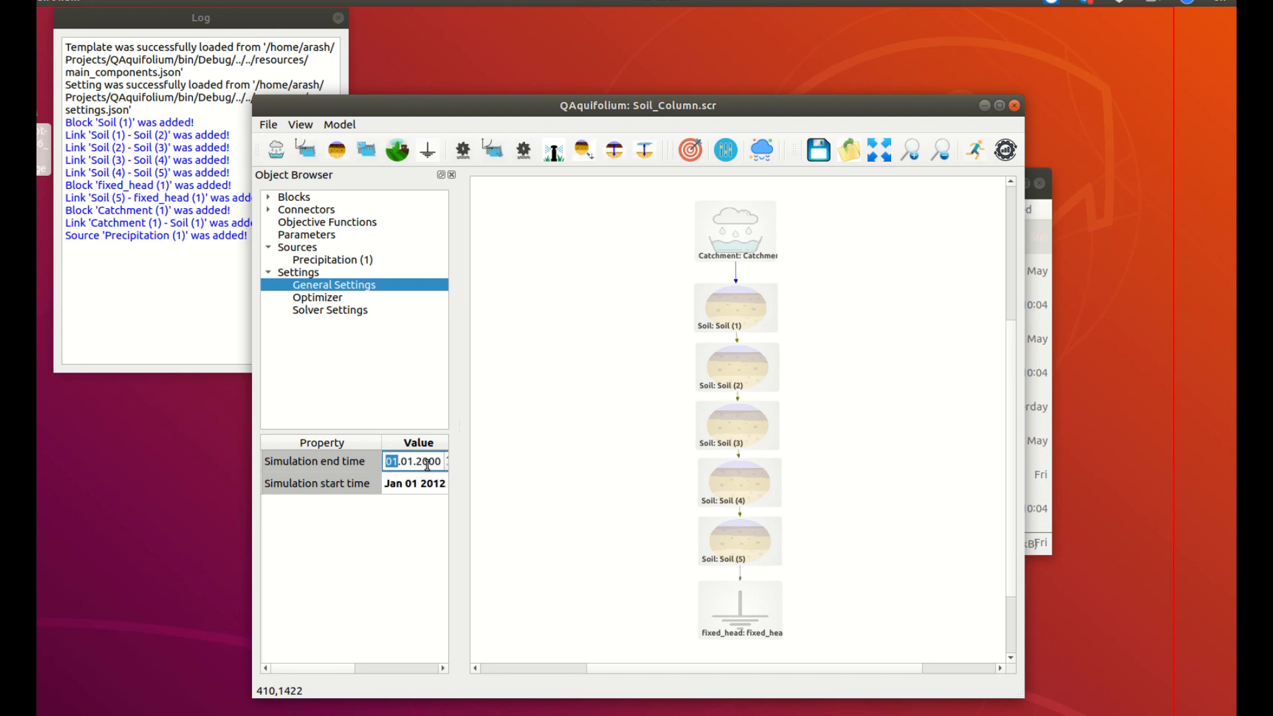
pyautogui.write('12')
pyautogui.write('31')
pyautogui.write('2012')
pyautogui.press('Return')
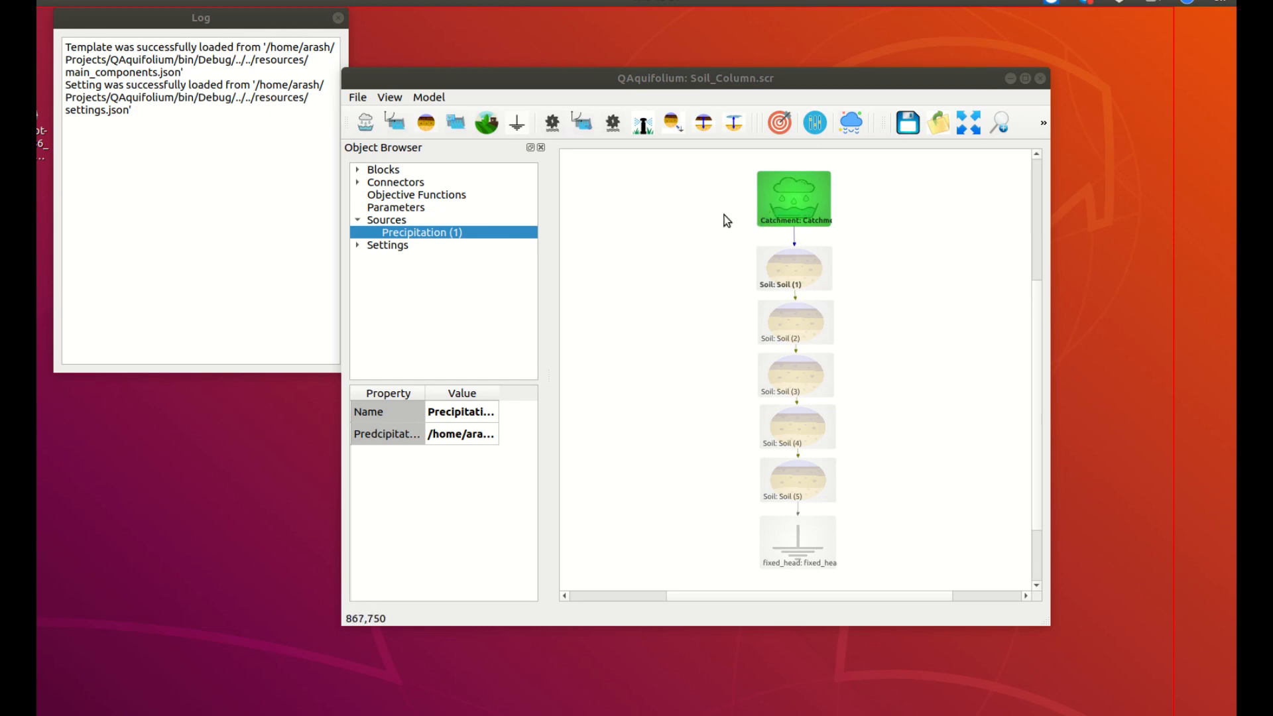
# Assign the Precipitation (1) source as the catchment's precipitation time series, widening the property names for reading.
pyautogui.click(786, 197)
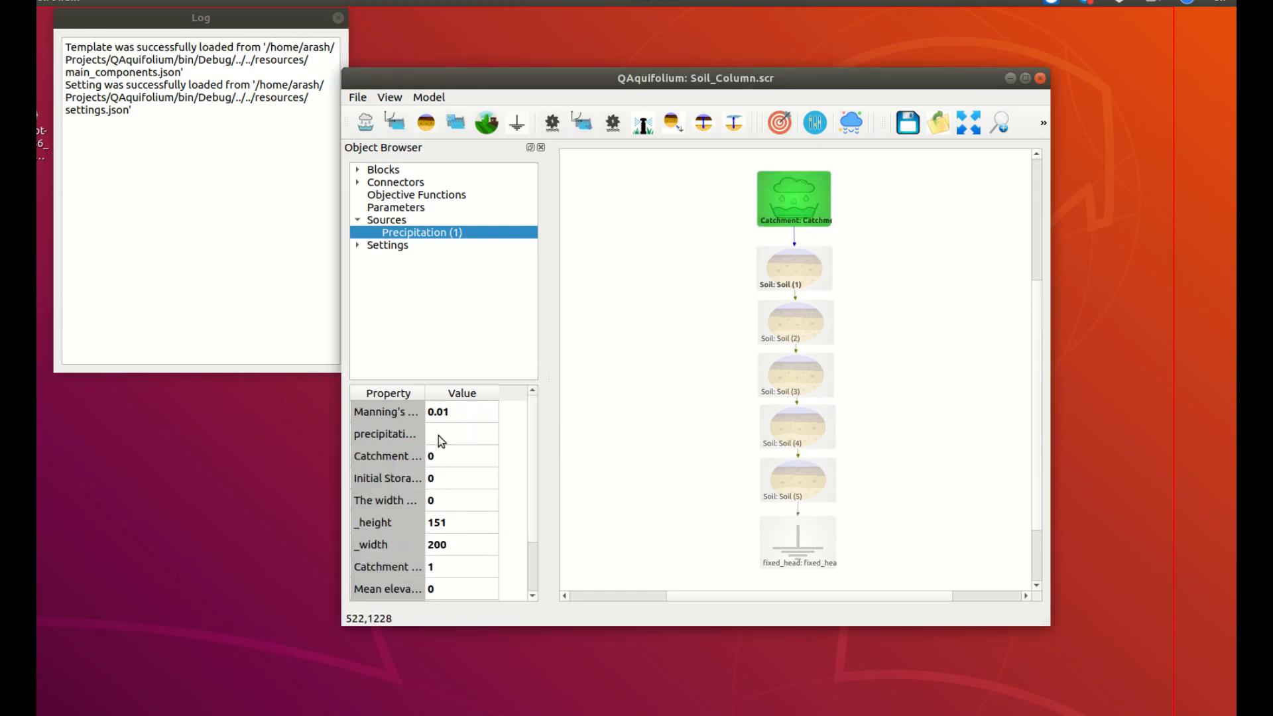
pyautogui.moveTo(425, 393); pyautogui.dragTo(466, 392)
pyautogui.moveTo(549, 378); pyautogui.dragTo(619, 372)
pyautogui.moveTo(466, 392); pyautogui.dragTo(505, 392)
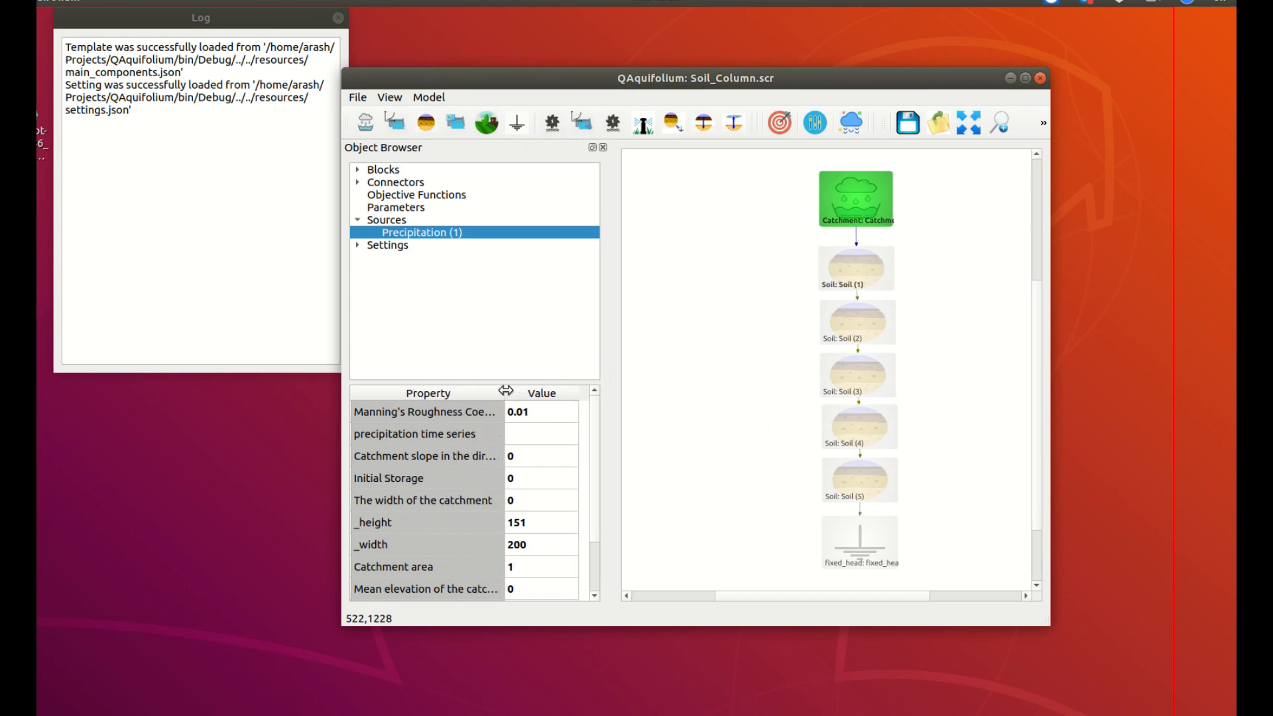
pyautogui.click(543, 436)
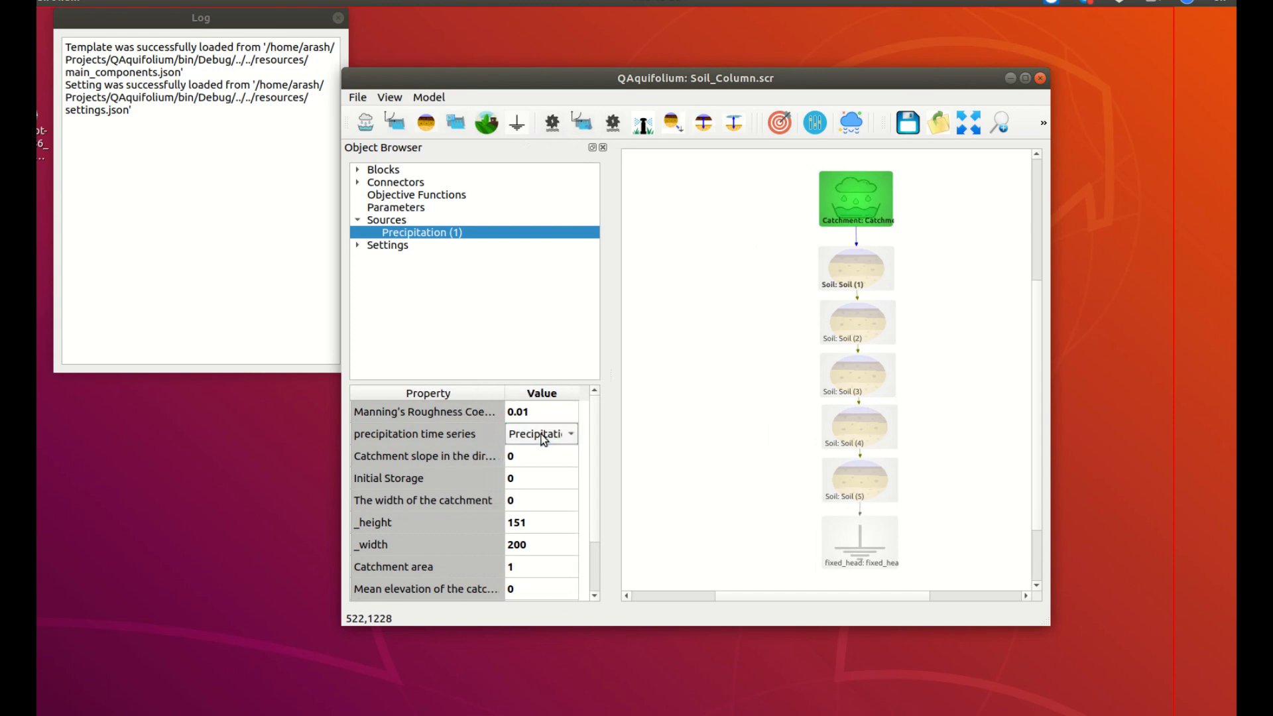
pyautogui.click(542, 432)
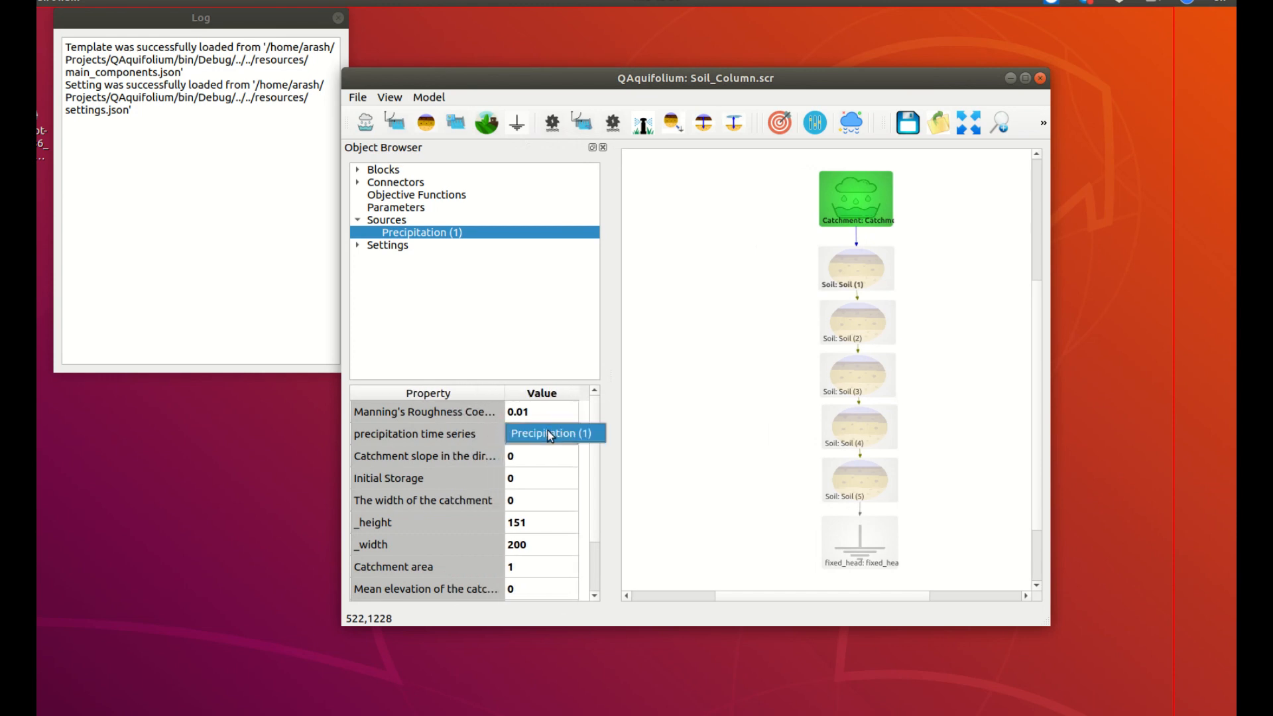
pyautogui.click(547, 435)
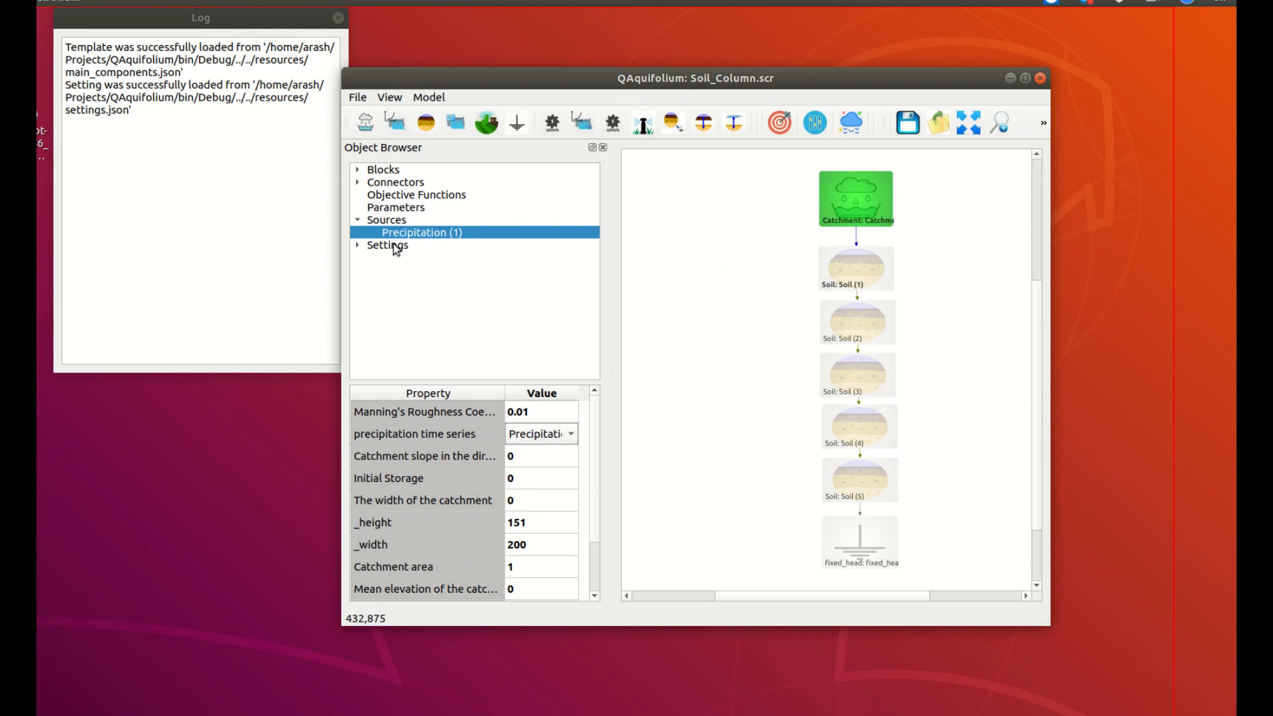
# Check the simulation dates in the General Settings, run the simulation and close its running status window when finished.
pyautogui.click(359, 245)
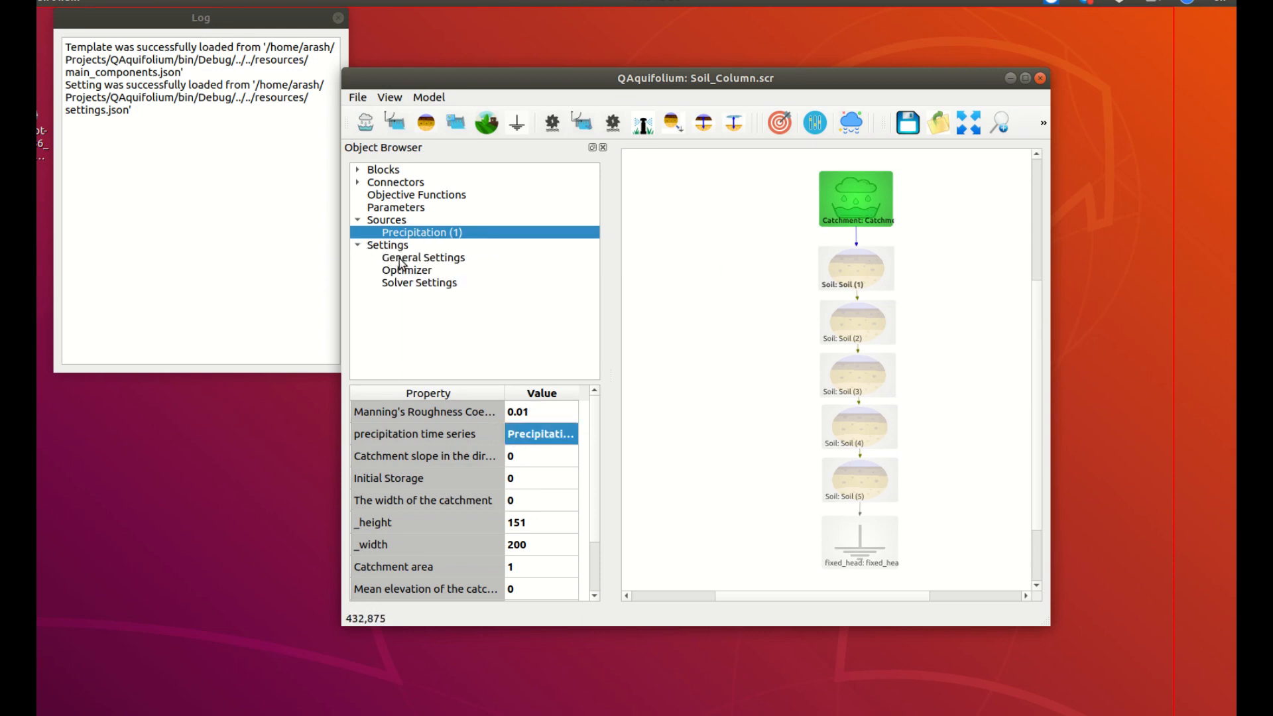
pyautogui.click(417, 285)
pyautogui.click(425, 259)
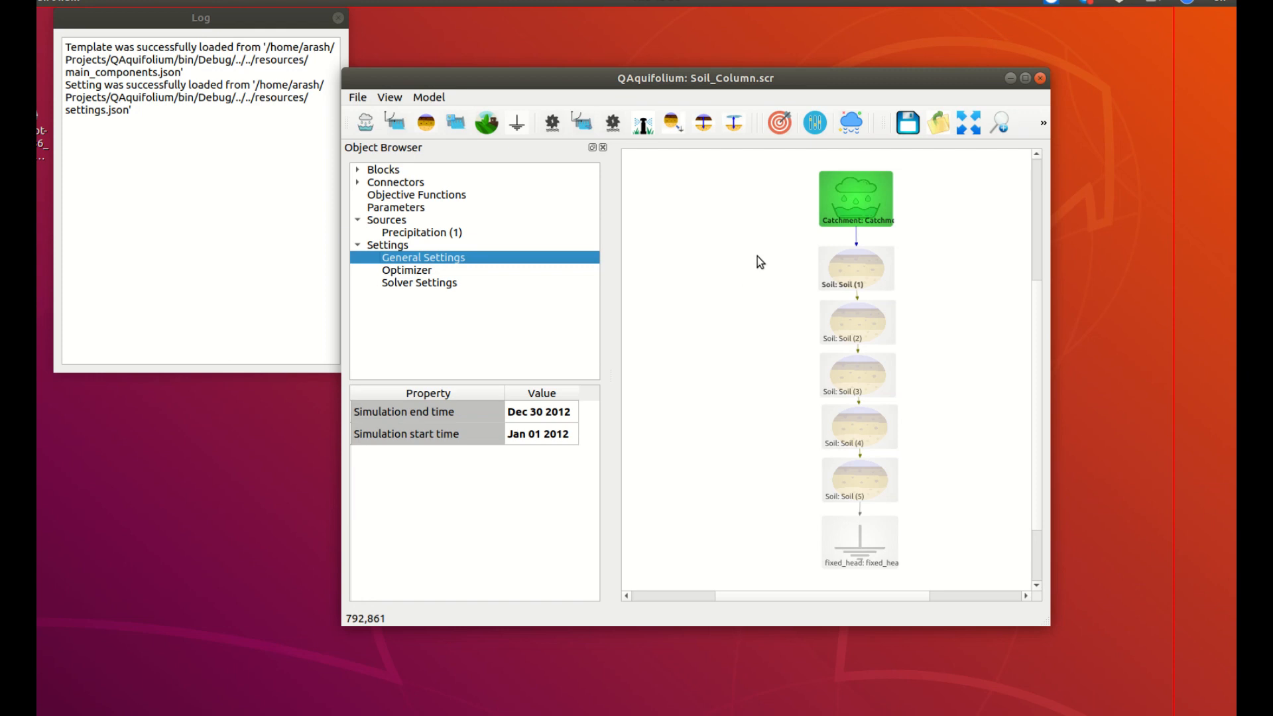
pyautogui.click(1043, 124)
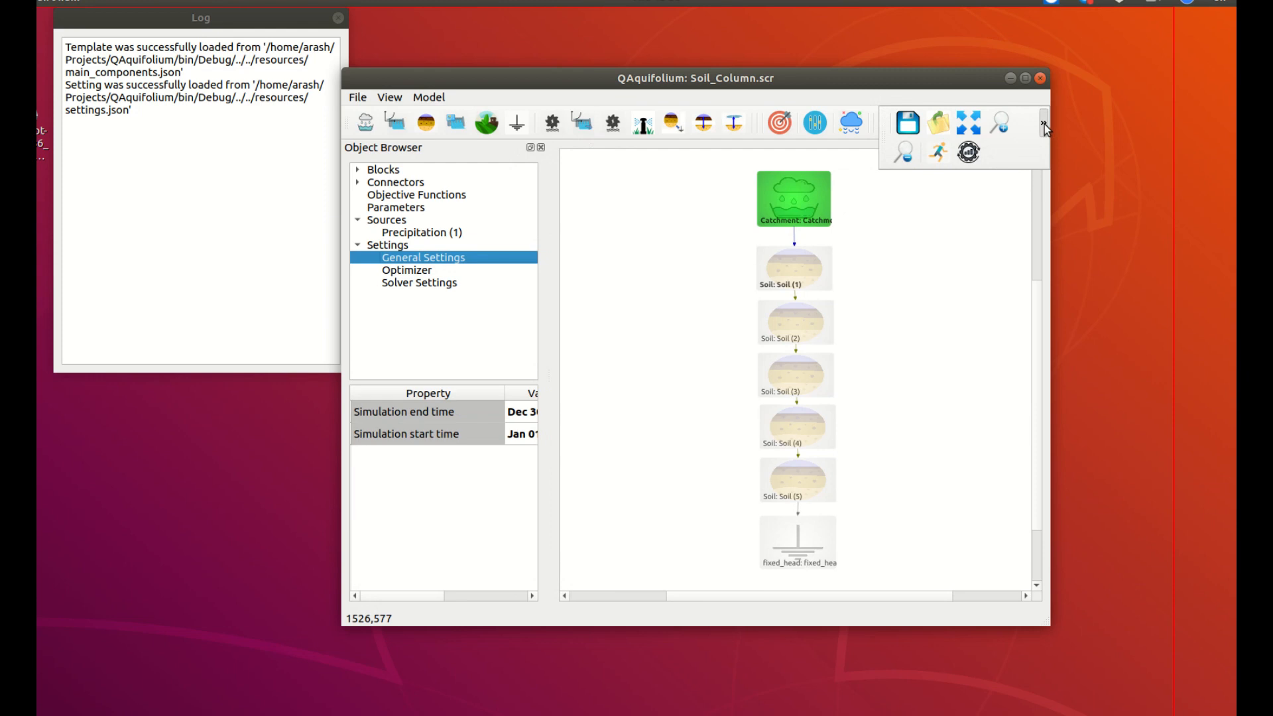
pyautogui.click(939, 155)
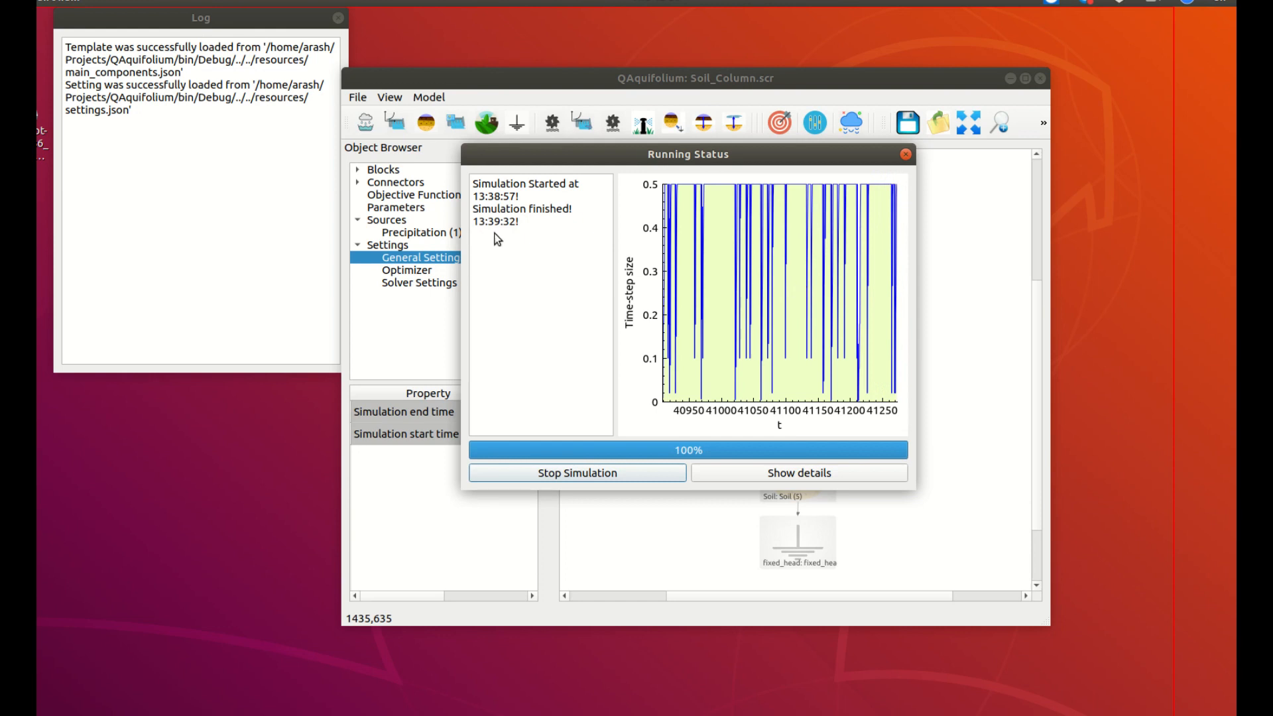
pyautogui.click(906, 155)
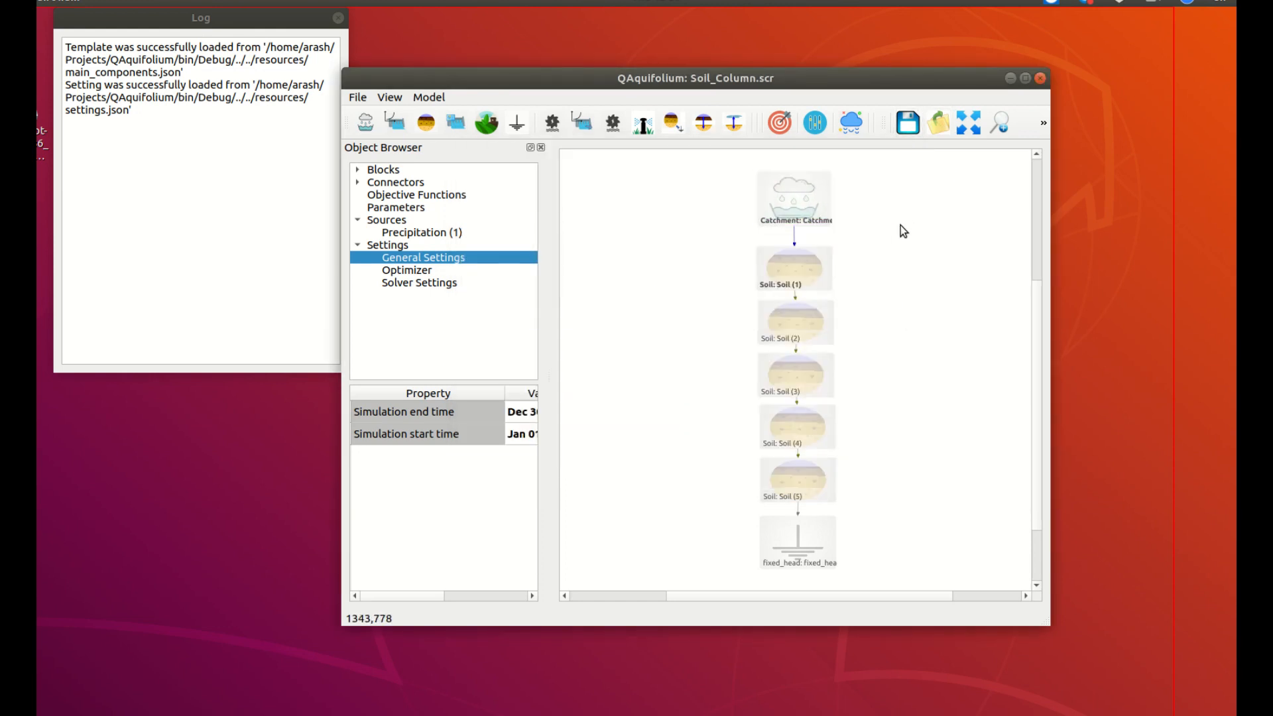
# Plot the catchment's simulated depth over time, inspect the curve and close the results window.
pyautogui.click(786, 197)
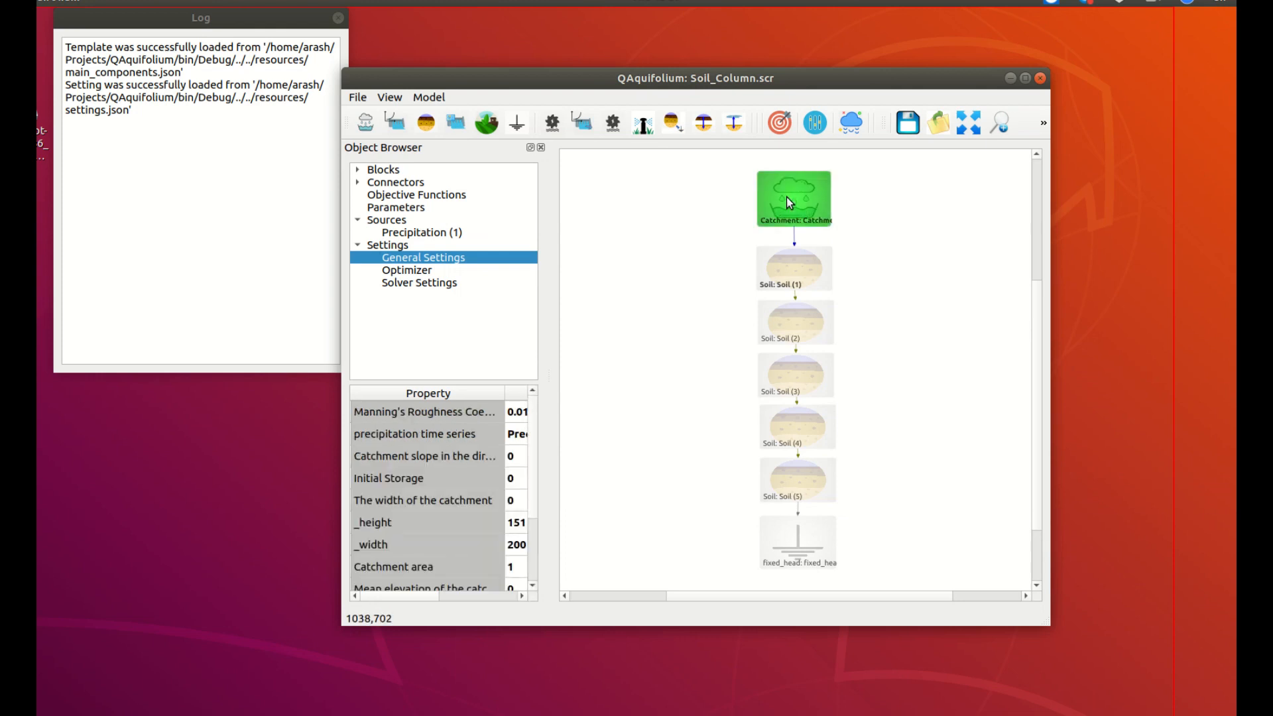
pyautogui.rightClick(793, 194)
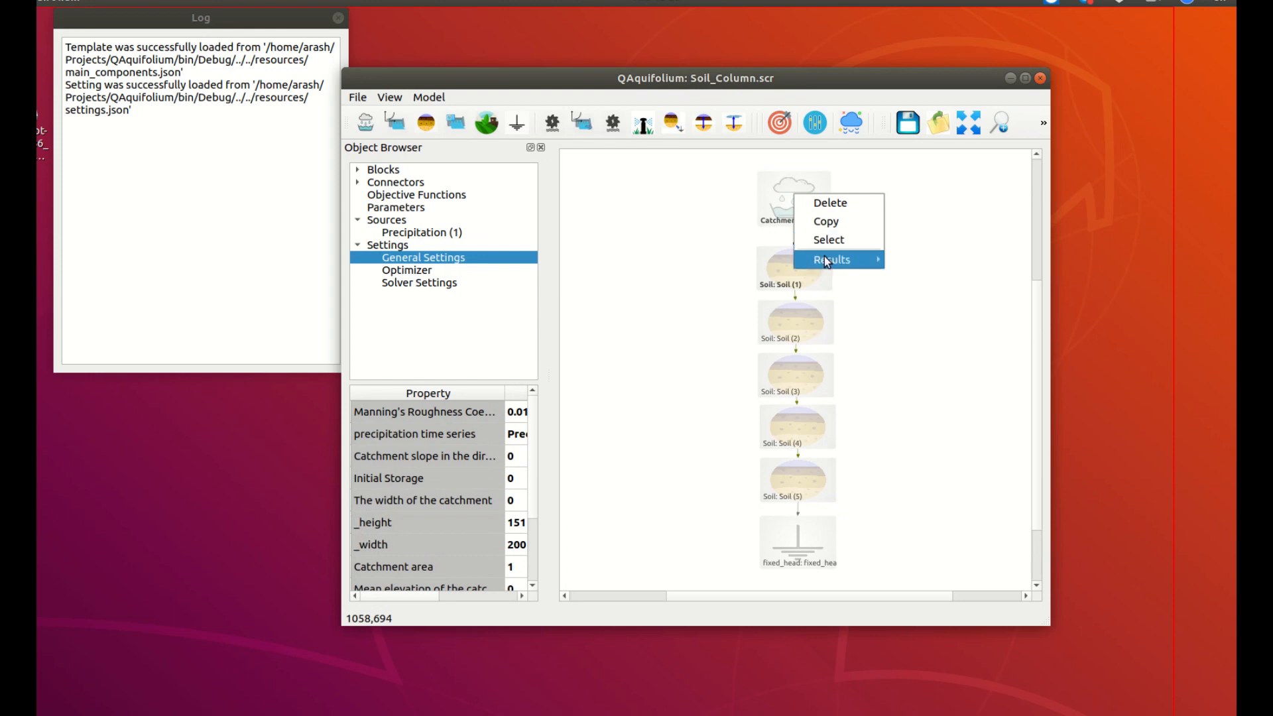
pyautogui.moveTo(863, 259)
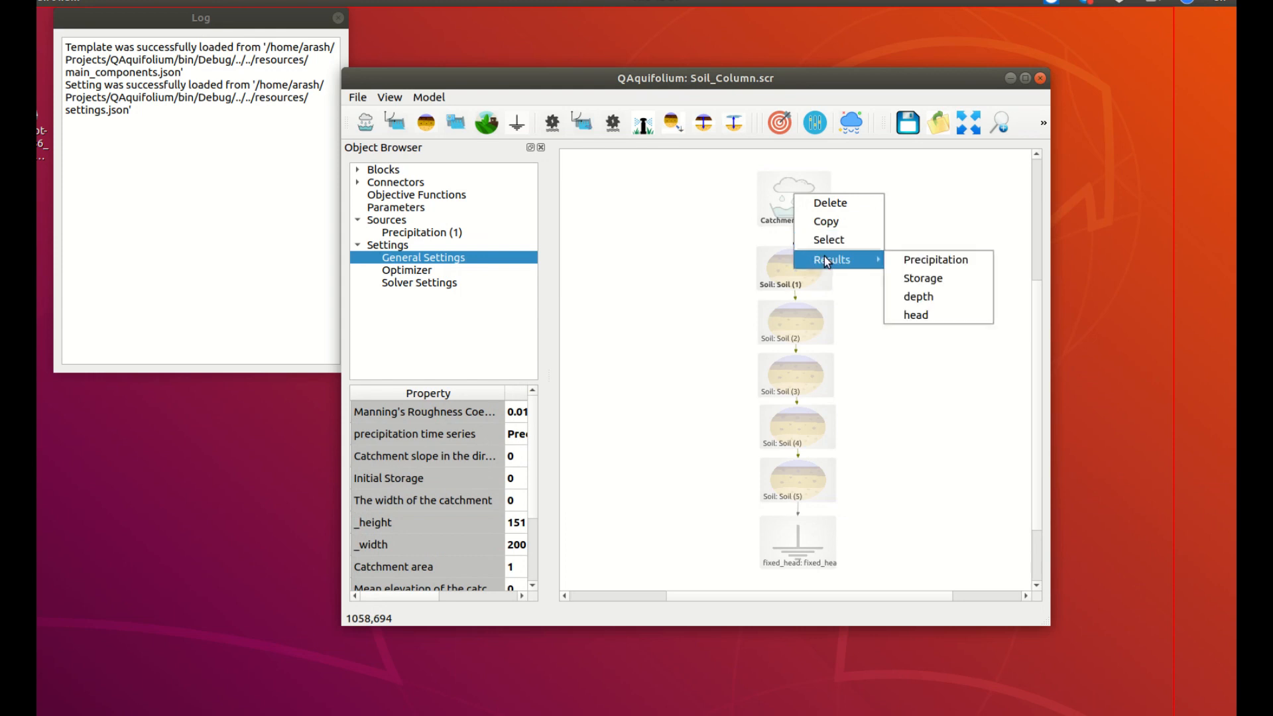
pyautogui.click(782, 197)
pyautogui.rightClick(782, 198)
pyautogui.moveTo(822, 255)
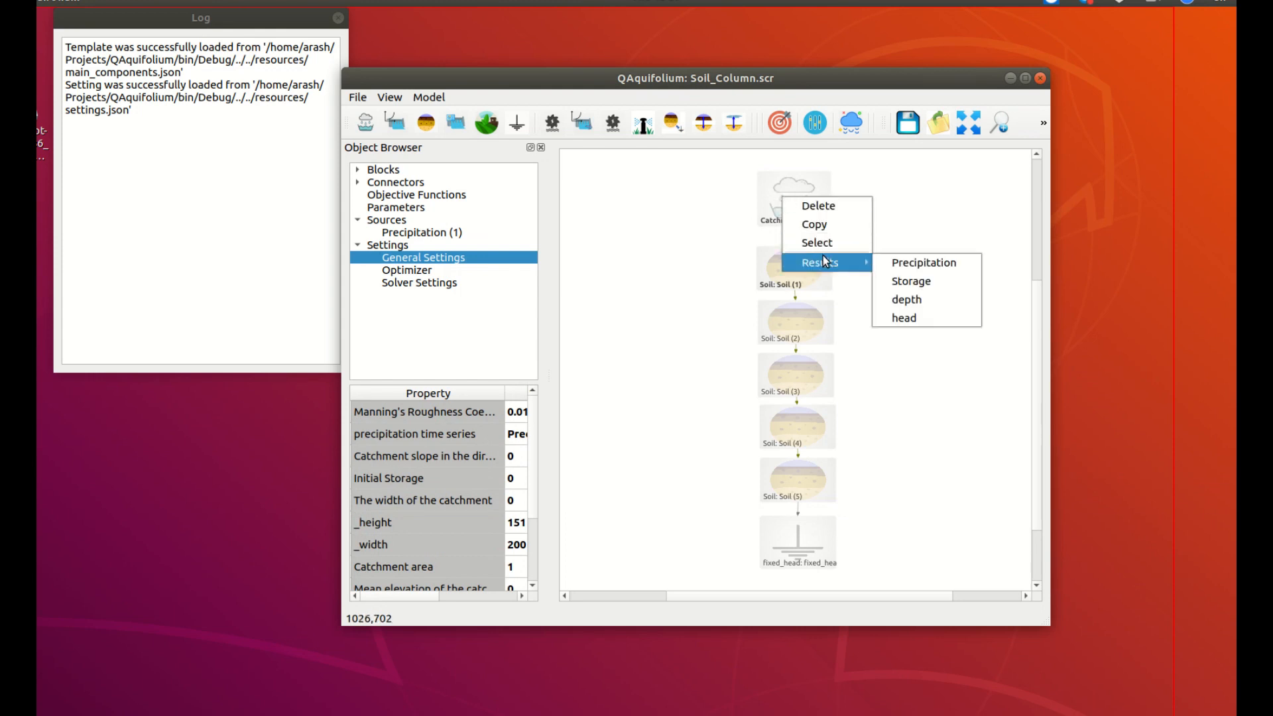
pyautogui.click(913, 302)
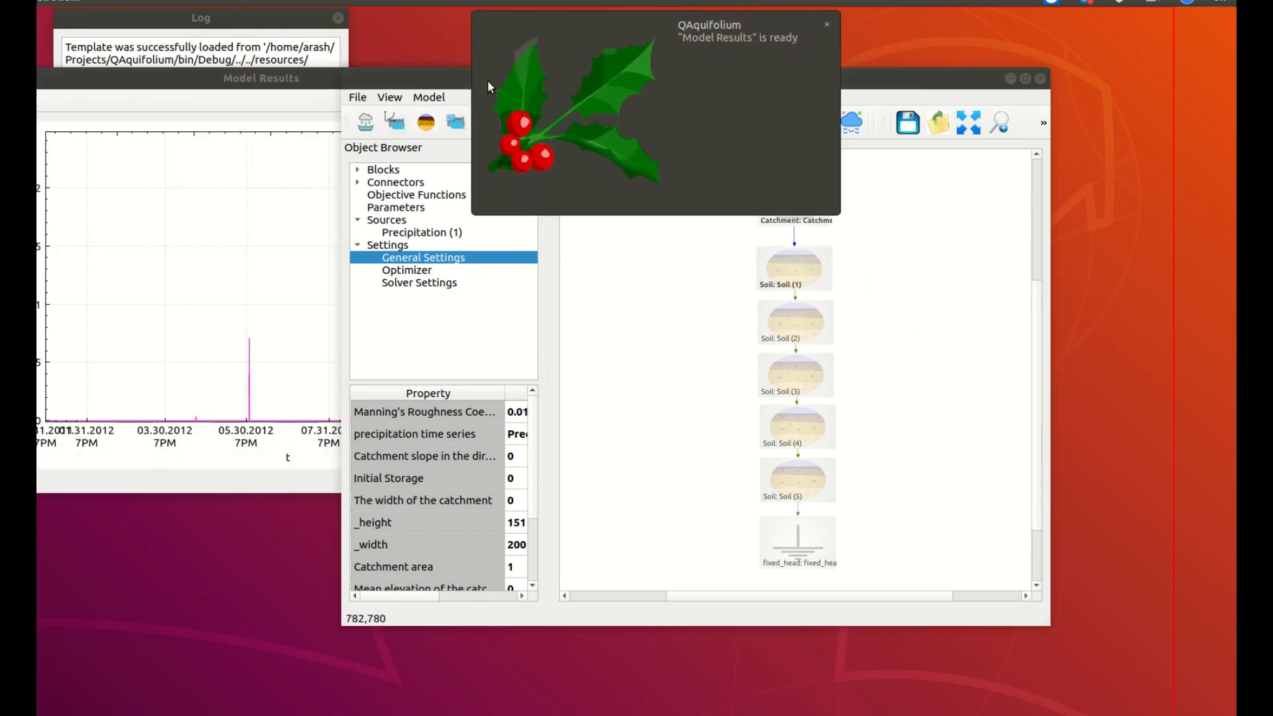
pyautogui.moveTo(256, 79); pyautogui.dragTo(639, 137)
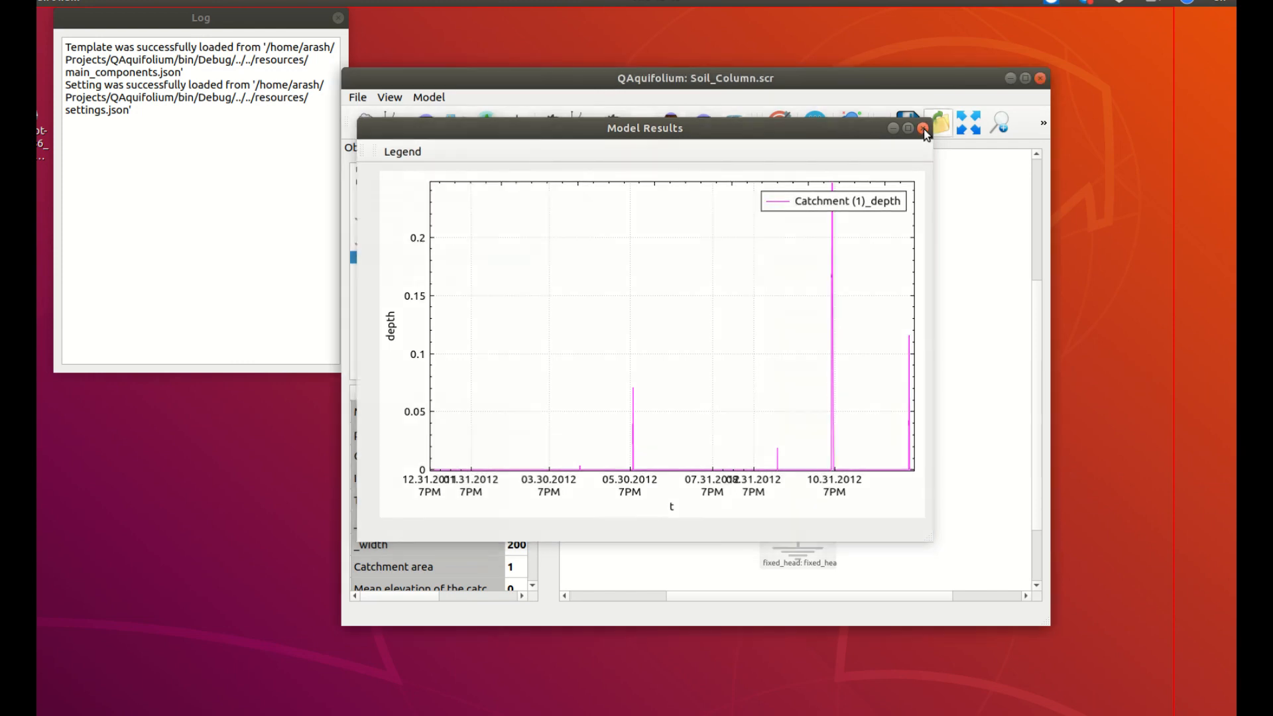
pyautogui.click(924, 129)
# Plot the flow through the connector between the catchment and Soil (1), inspect it and close the plot.
pyautogui.click(796, 239)
pyautogui.rightClick(796, 238)
pyautogui.moveTo(829, 279)
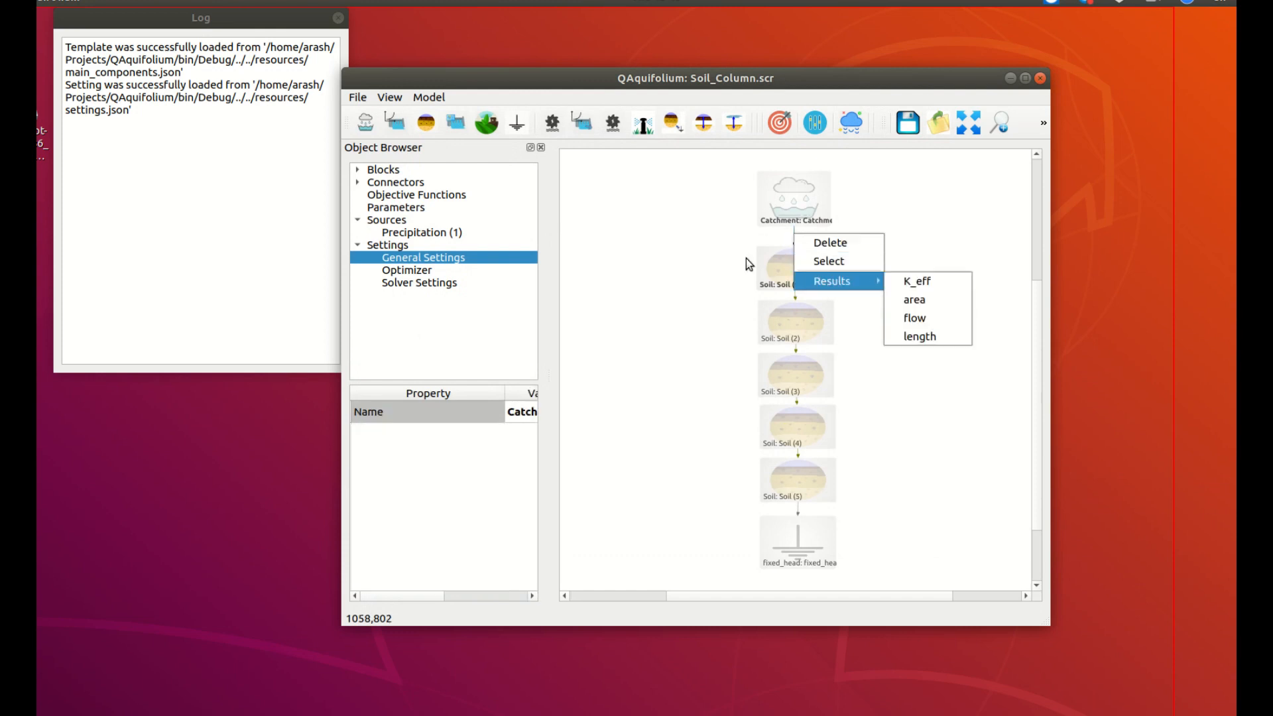
pyautogui.click(725, 249)
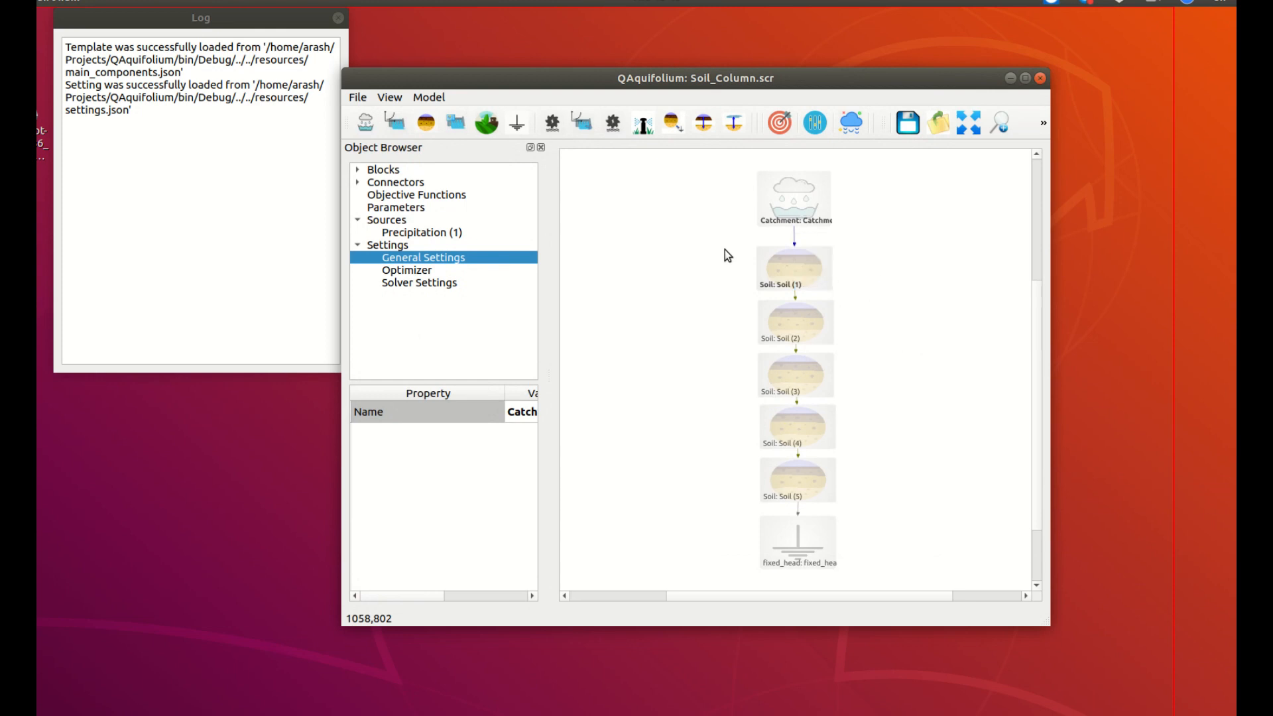
pyautogui.rightClick(793, 237)
pyautogui.moveTo(832, 283)
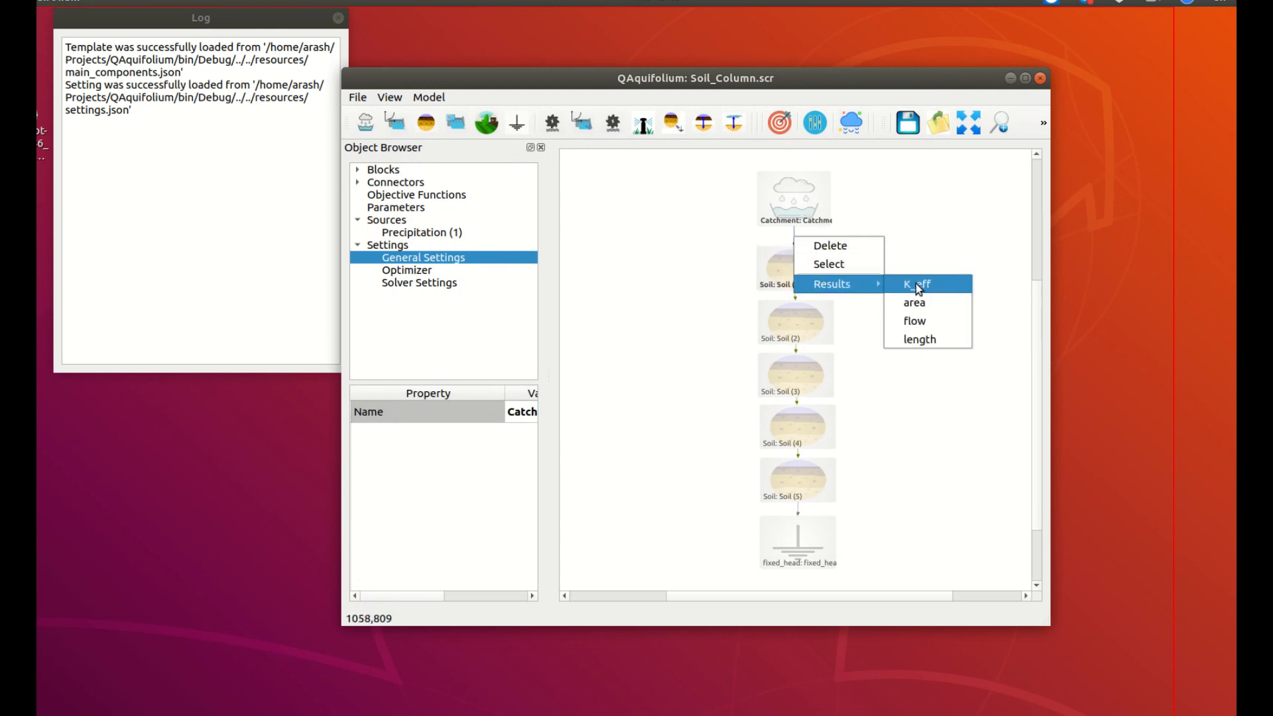
pyautogui.click(912, 324)
pyautogui.click(270, 81)
pyautogui.moveTo(270, 81); pyautogui.dragTo(599, 139)
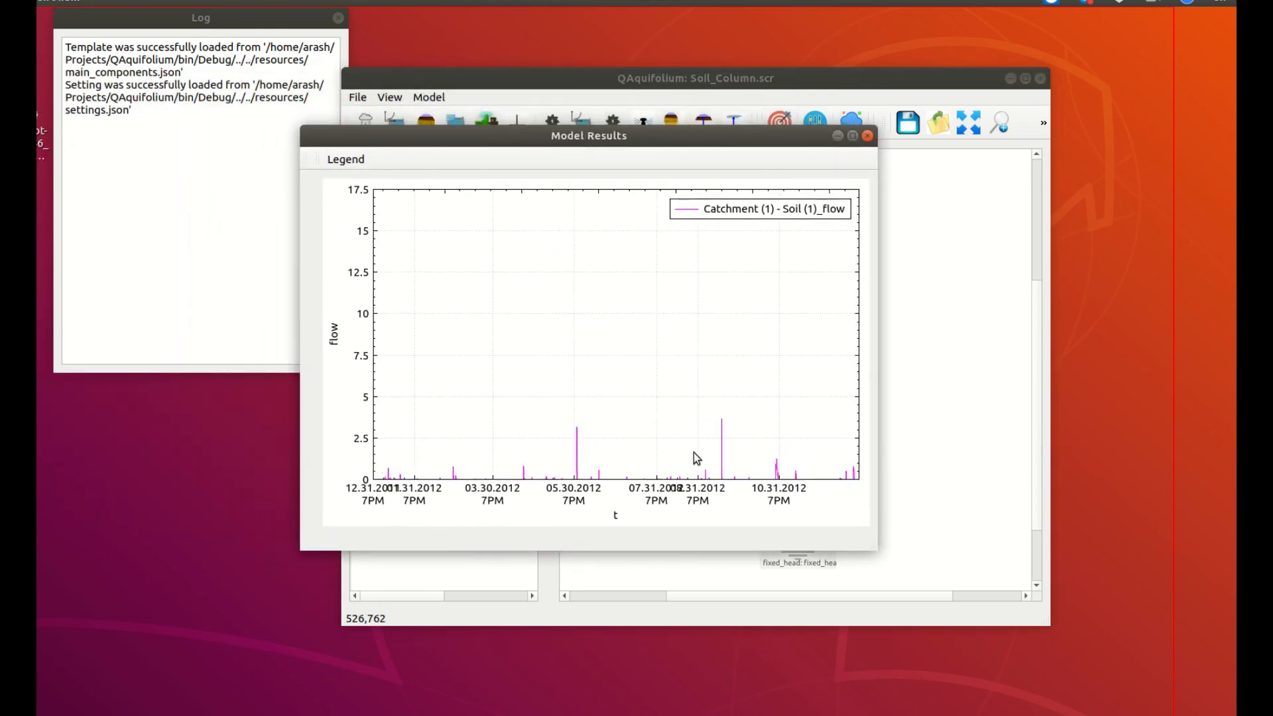
pyautogui.click(867, 136)
# Plot the theta results of Soil (1) and place the results window beside the model.
pyautogui.click(790, 268)
pyautogui.rightClick(790, 269)
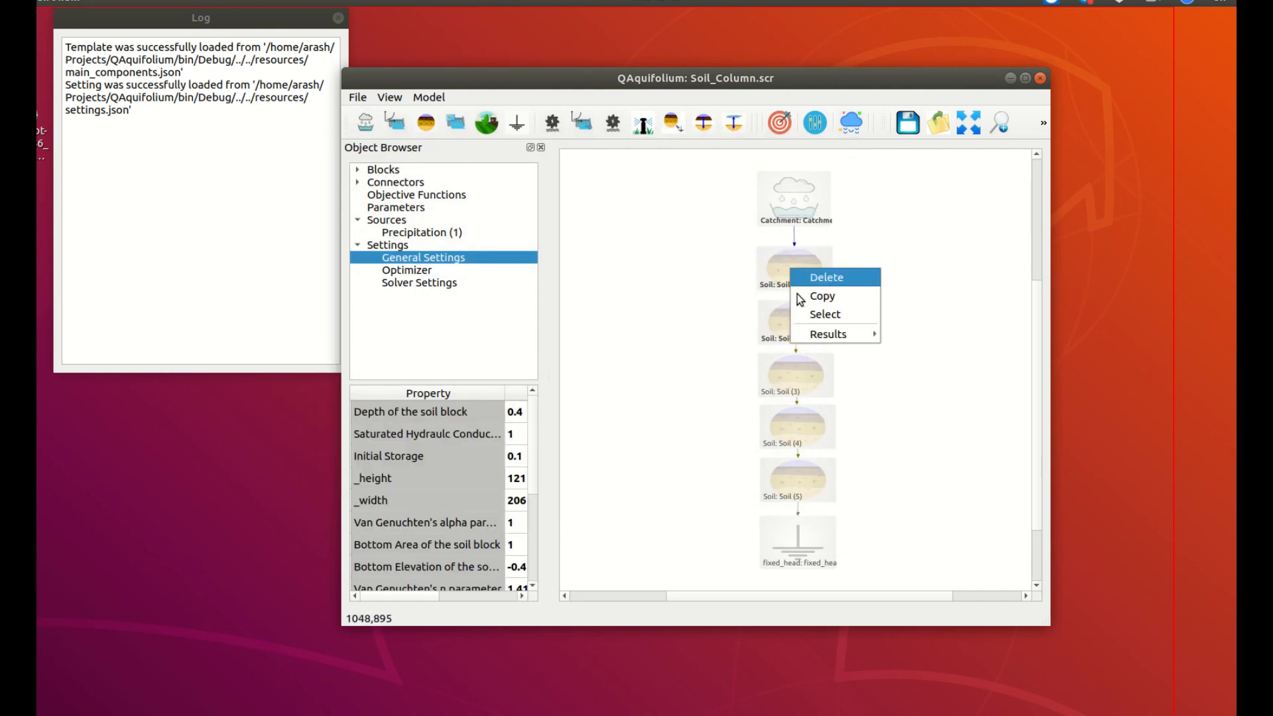
pyautogui.moveTo(838, 334)
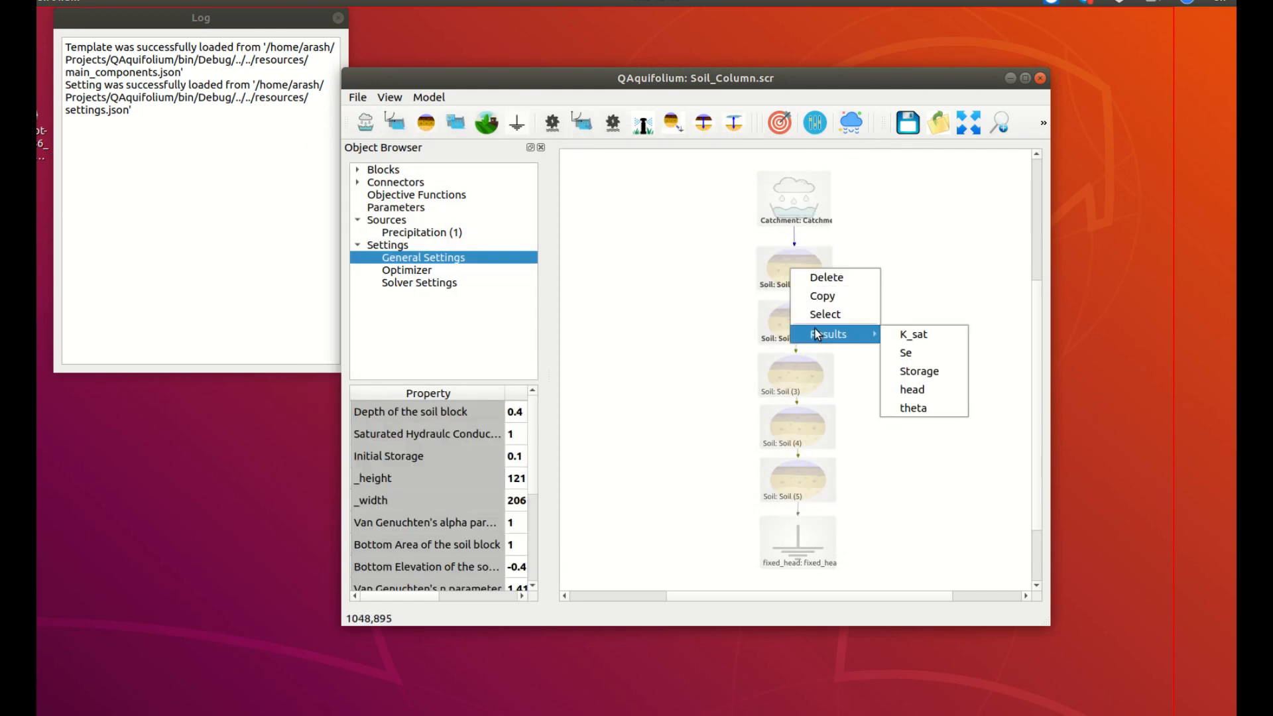
pyautogui.click(923, 408)
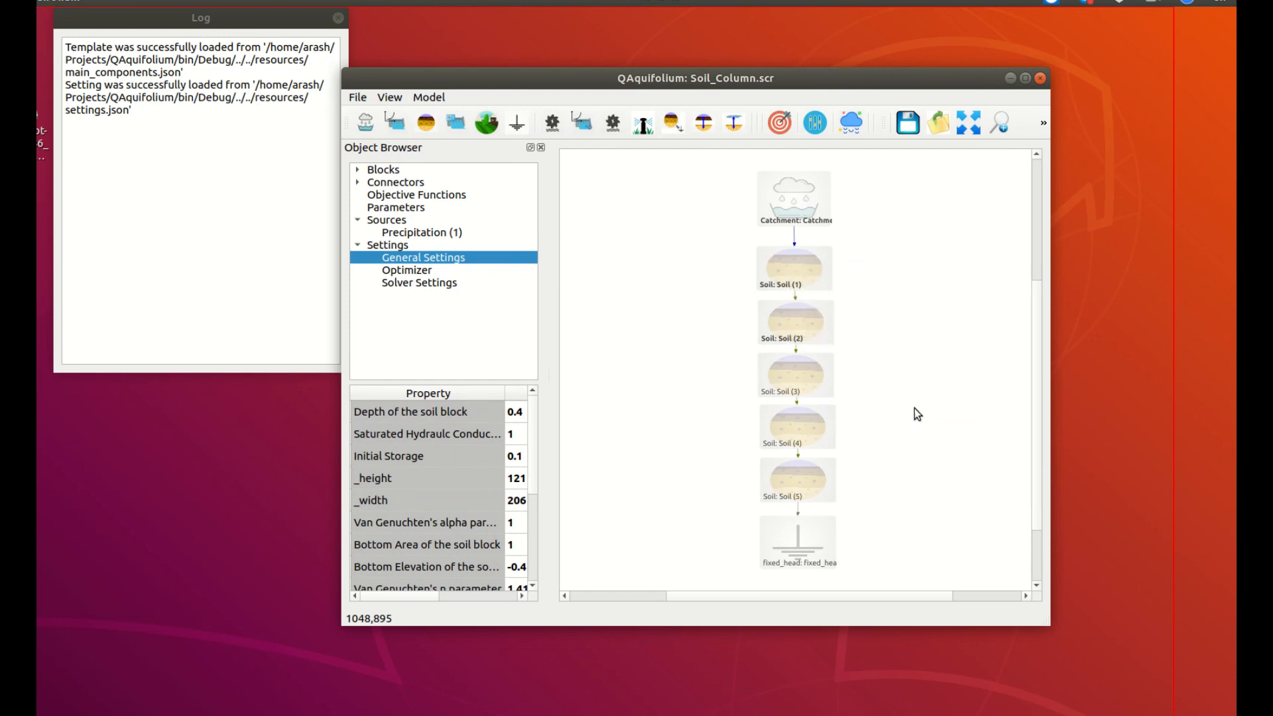
pyautogui.click(293, 115)
pyautogui.moveTo(293, 115); pyautogui.dragTo(460, 130)
# Plot the theta results of Soil (2) and place the graph below the Soil (1) plot.
pyautogui.click(773, 325)
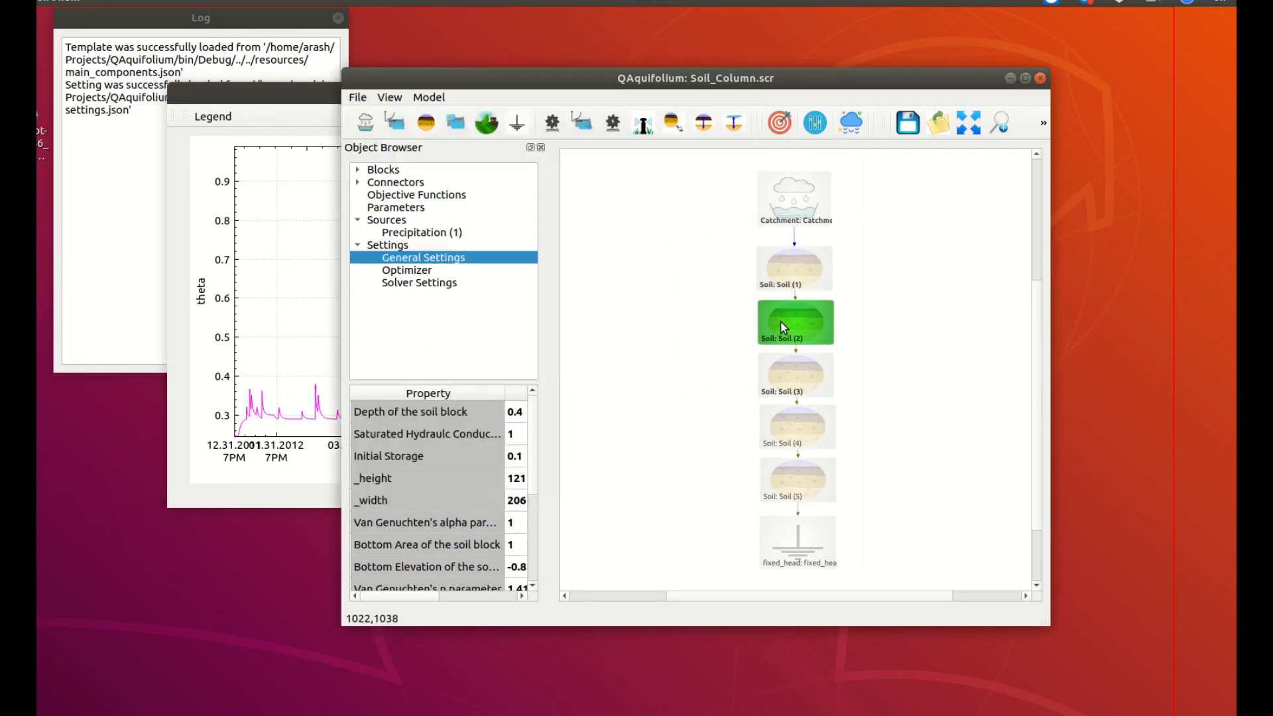
pyautogui.rightClick(782, 323)
pyautogui.moveTo(819, 388)
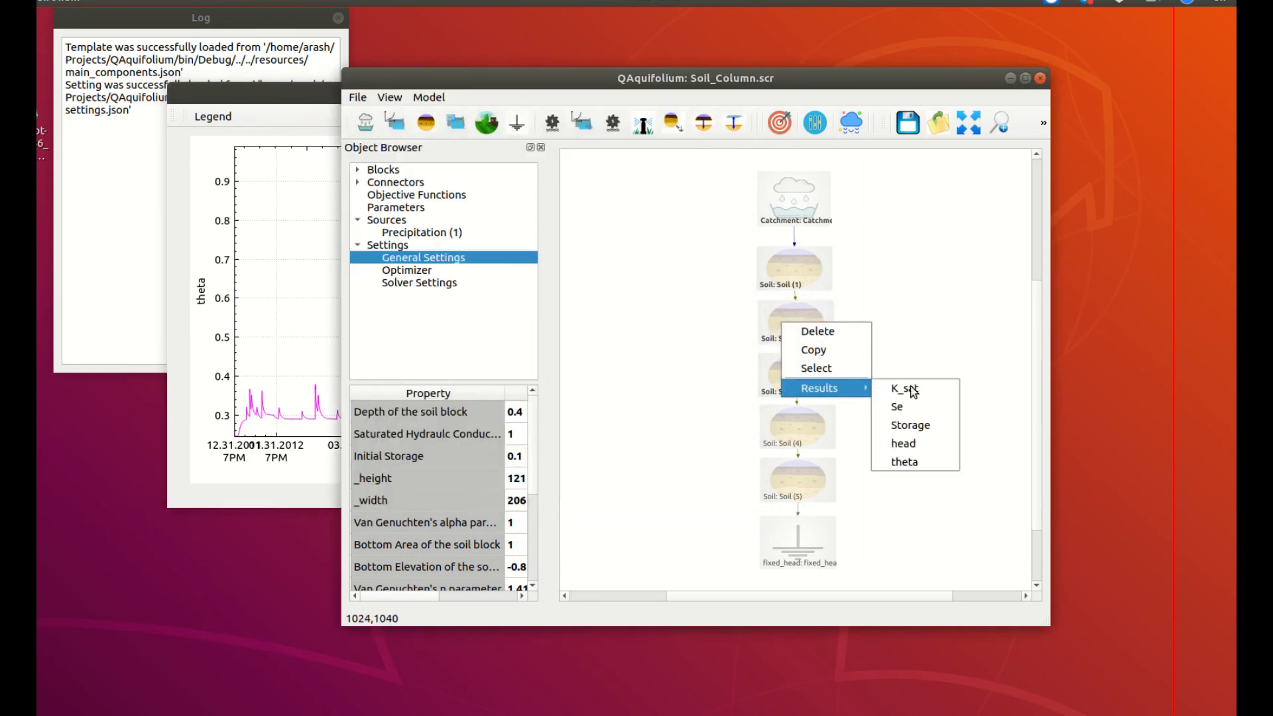
pyautogui.click(909, 465)
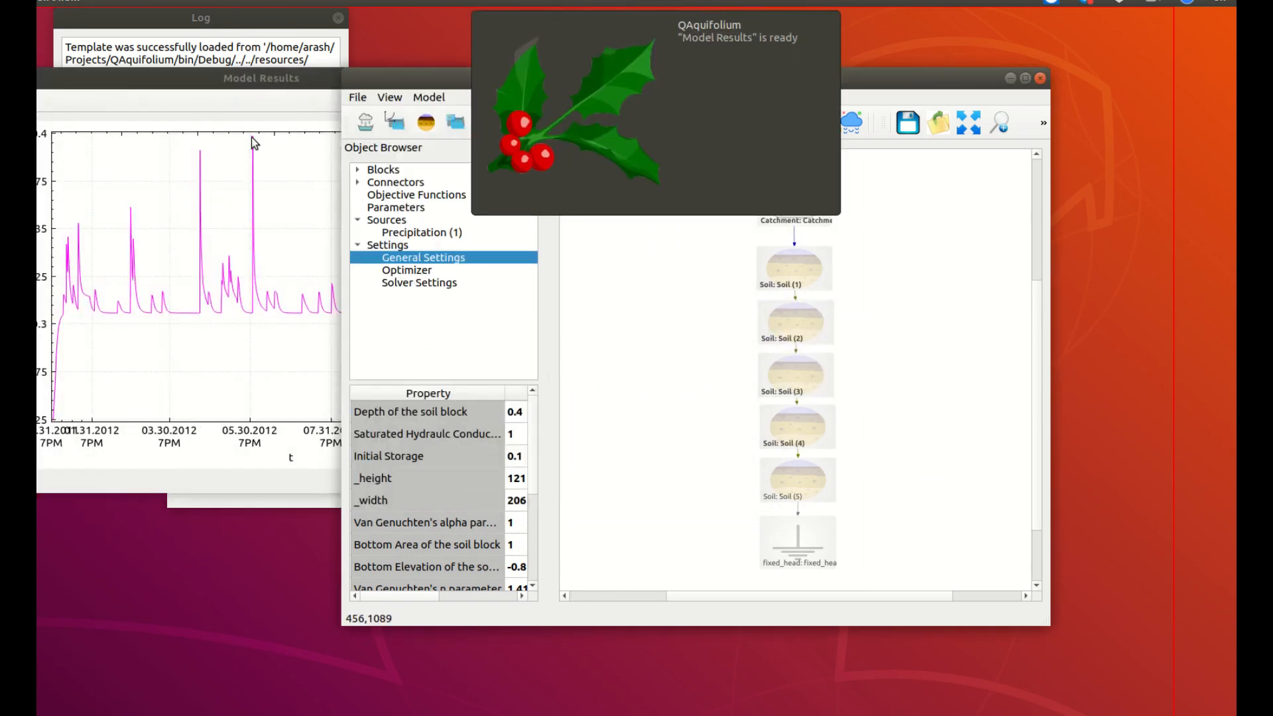
pyautogui.moveTo(250, 81); pyautogui.dragTo(445, 186)
# Plot the theta results of Soil (5), inspect the curve and close its results window.
pyautogui.click(794, 483)
pyautogui.rightClick(794, 485)
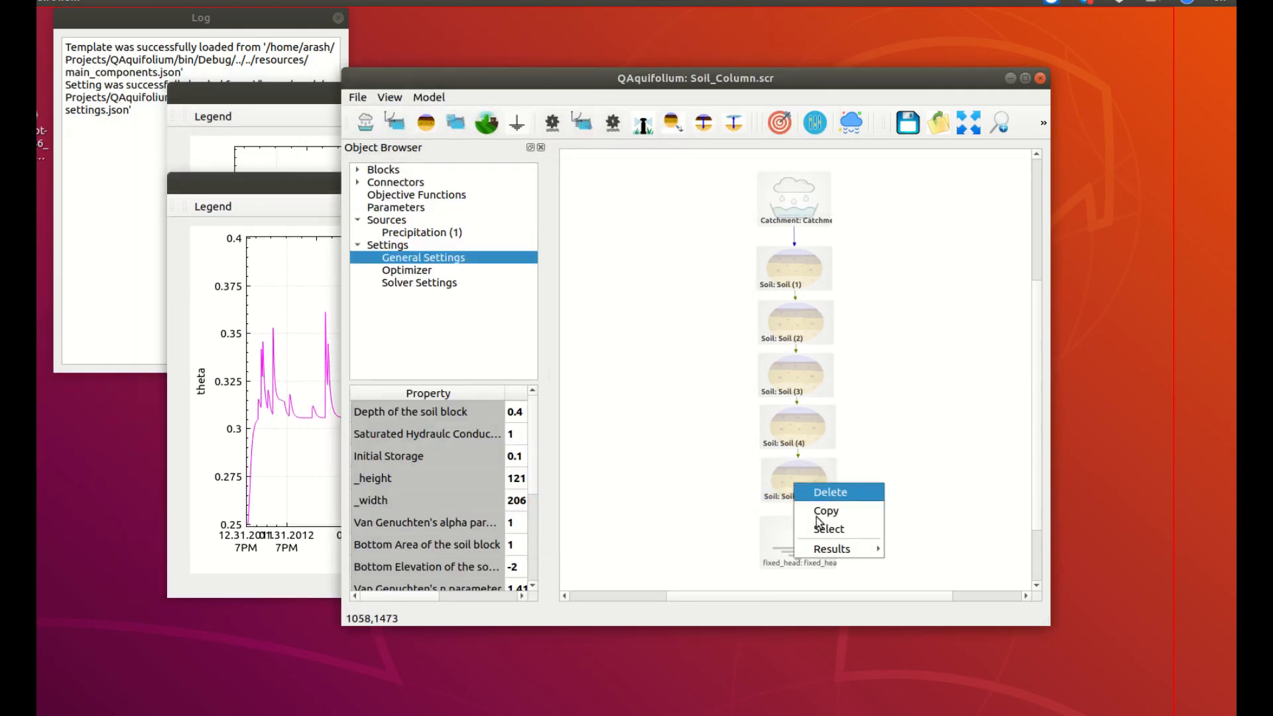
pyautogui.moveTo(842, 554)
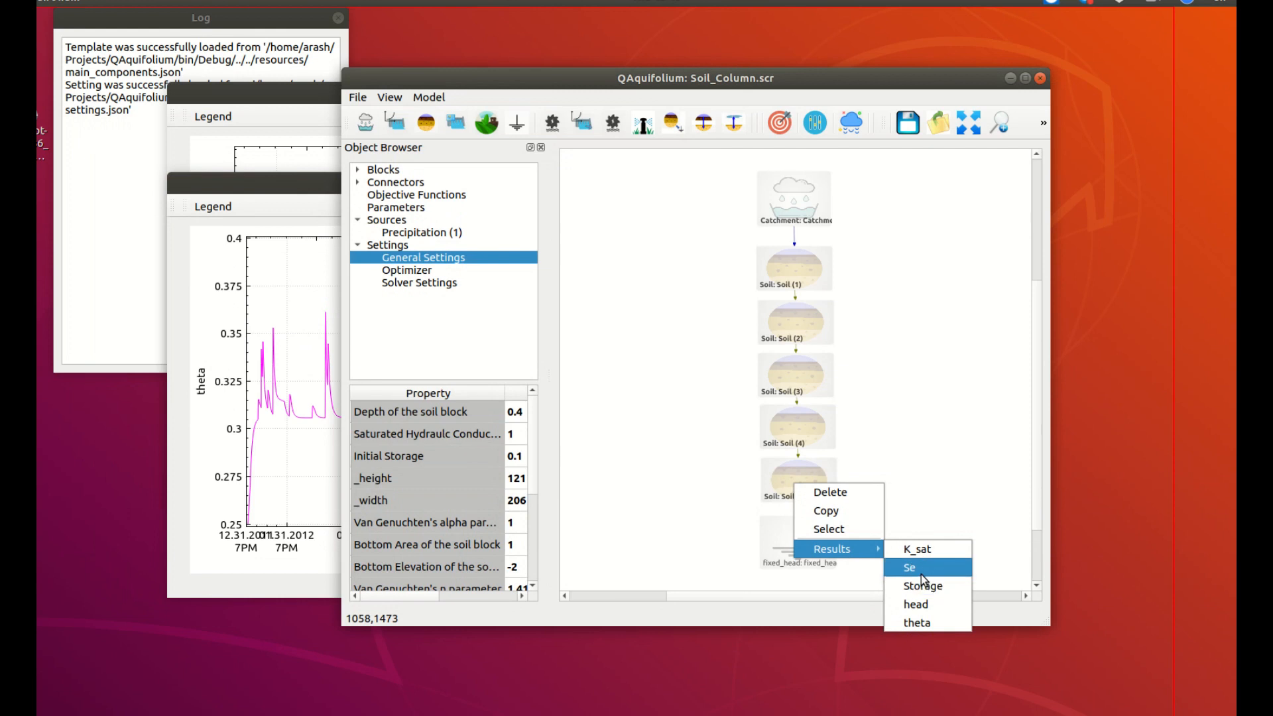
pyautogui.click(924, 620)
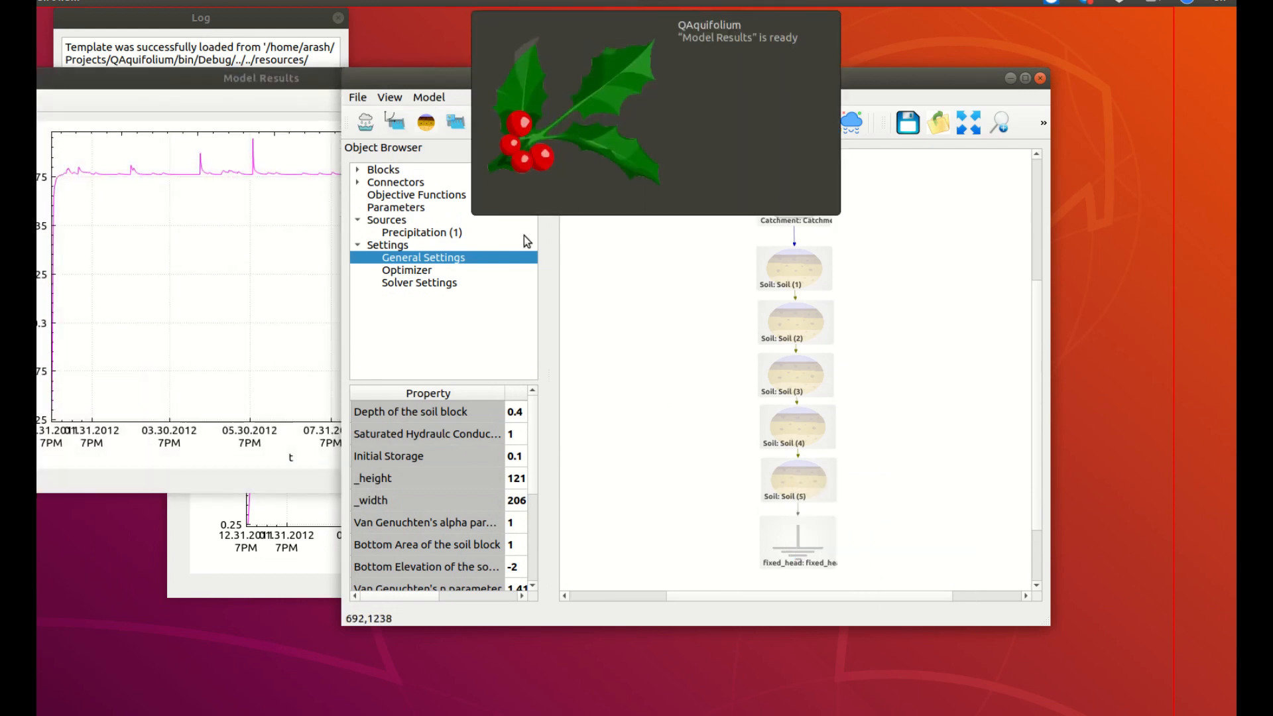
pyautogui.moveTo(153, 73); pyautogui.dragTo(313, 88)
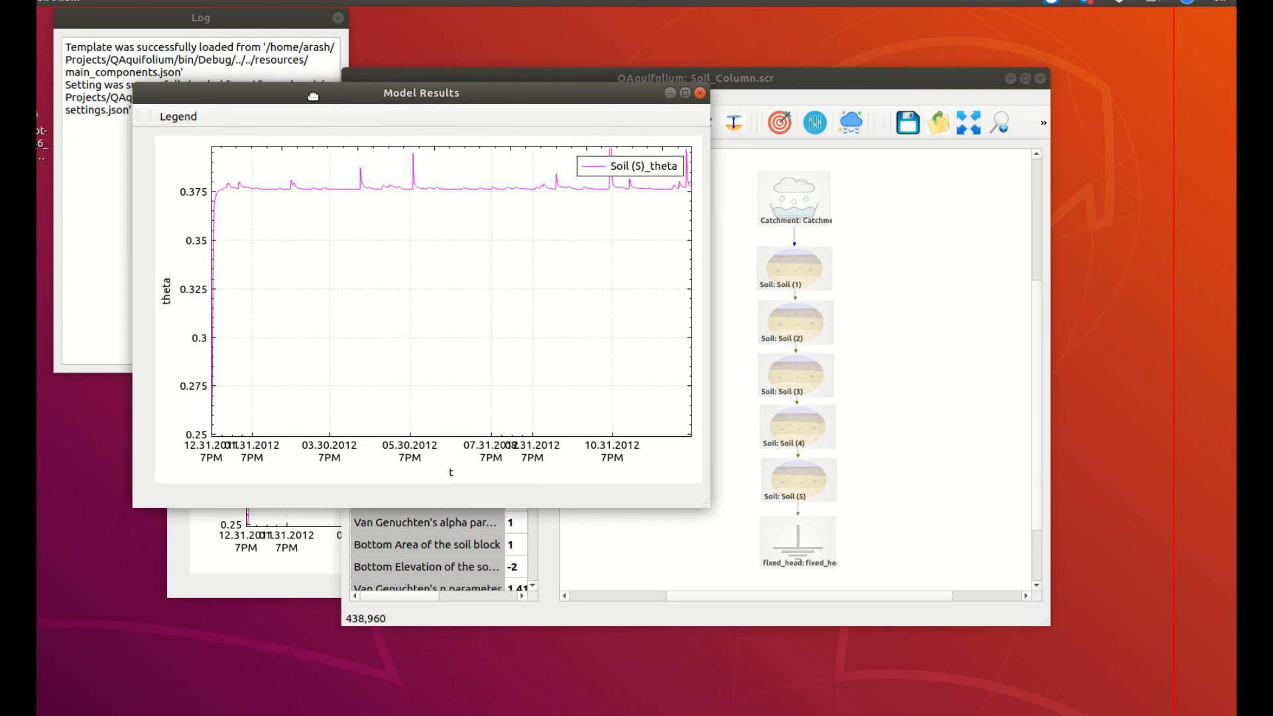
pyautogui.click(700, 94)
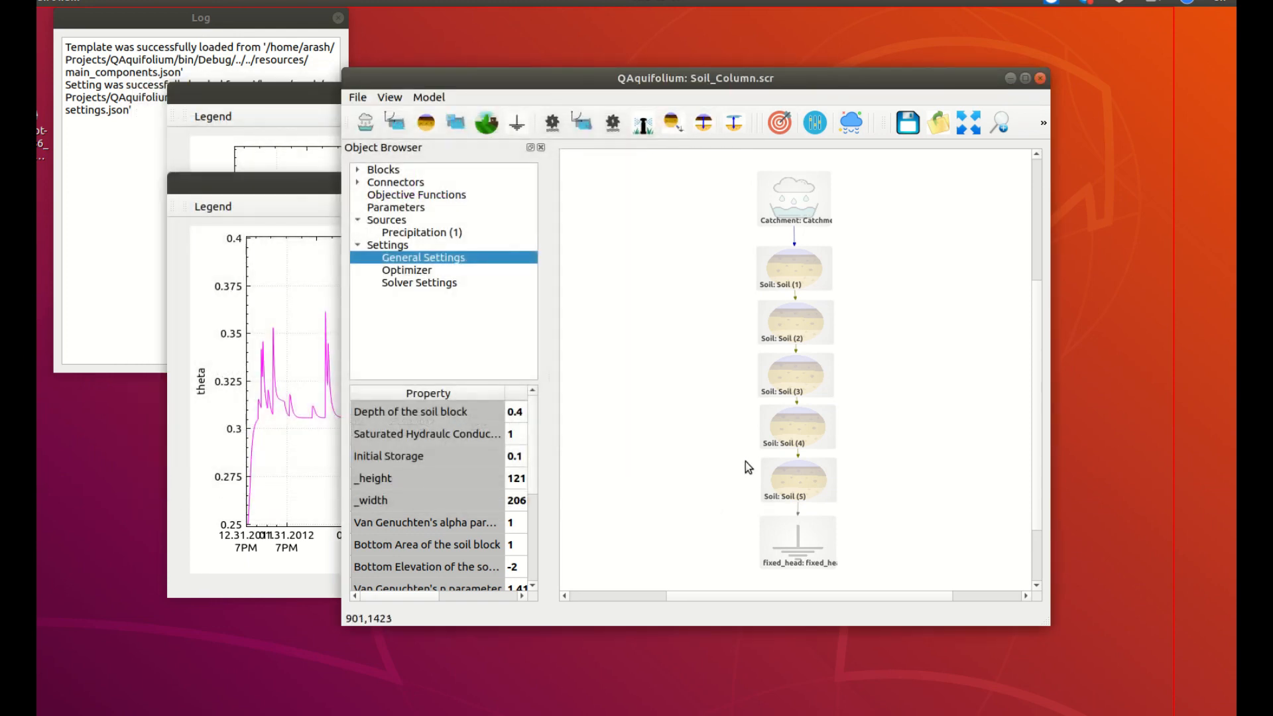
# Plot the flow through the connector between Soil (5) and the fixed head, inspect it and close the plot.
pyautogui.click(798, 510)
pyautogui.rightClick(797, 511)
pyautogui.moveTo(822, 555)
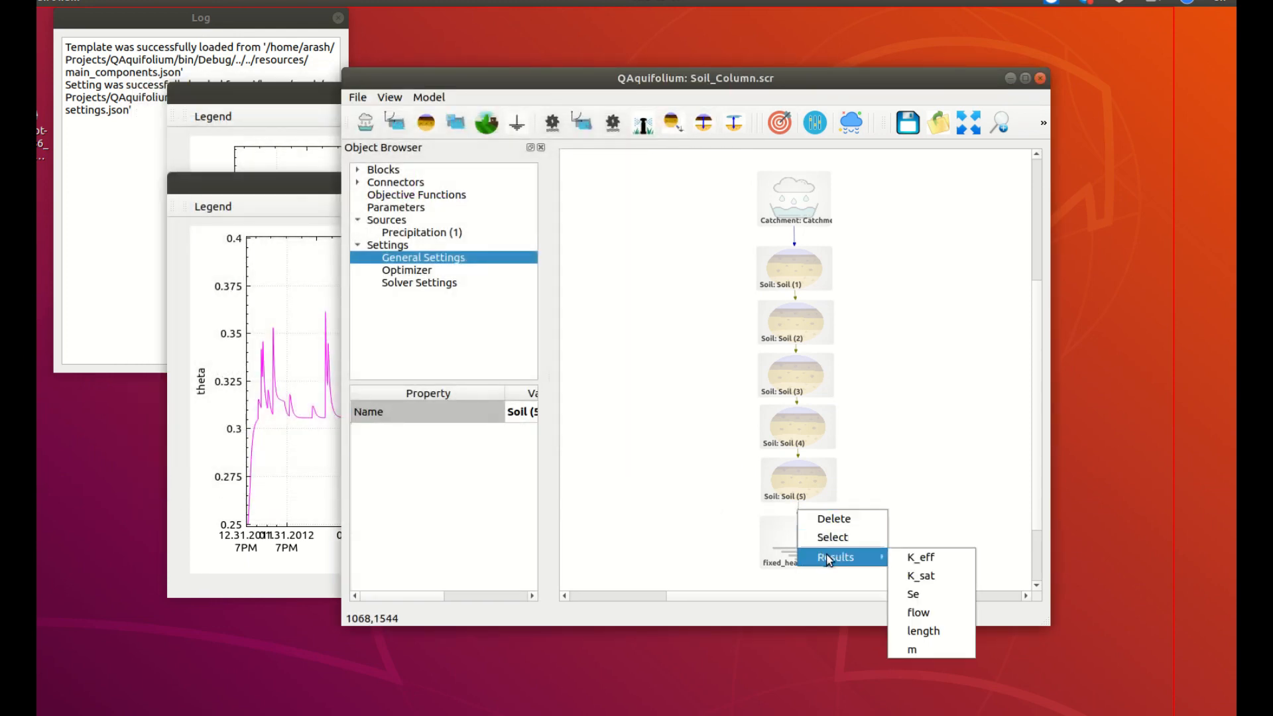
pyautogui.click(920, 612)
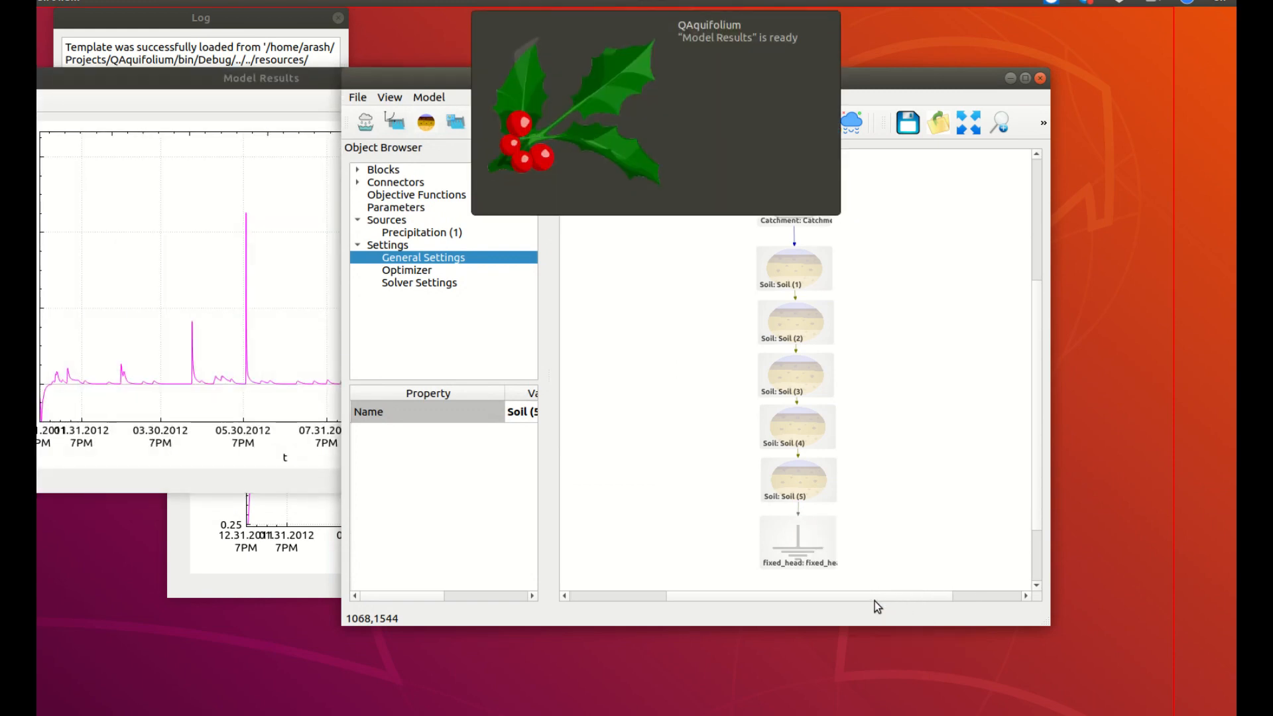
pyautogui.moveTo(165, 81); pyautogui.dragTo(598, 142)
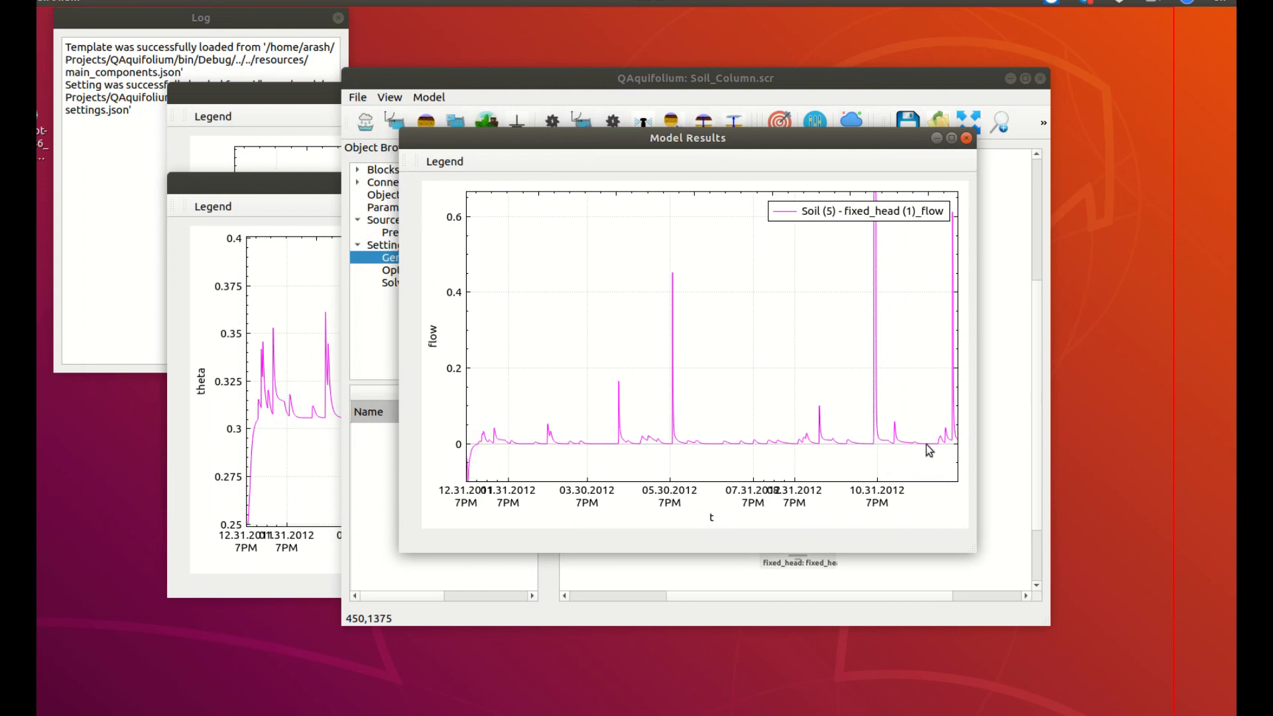
pyautogui.click(968, 140)
# Copy the Soil (2) theta curve into the Soil (1) theta graph for comparison, and close both results windows.
pyautogui.click(272, 189)
pyautogui.moveTo(285, 192); pyautogui.dragTo(446, 201)
pyautogui.rightClick(429, 285)
pyautogui.moveTo(462, 329)
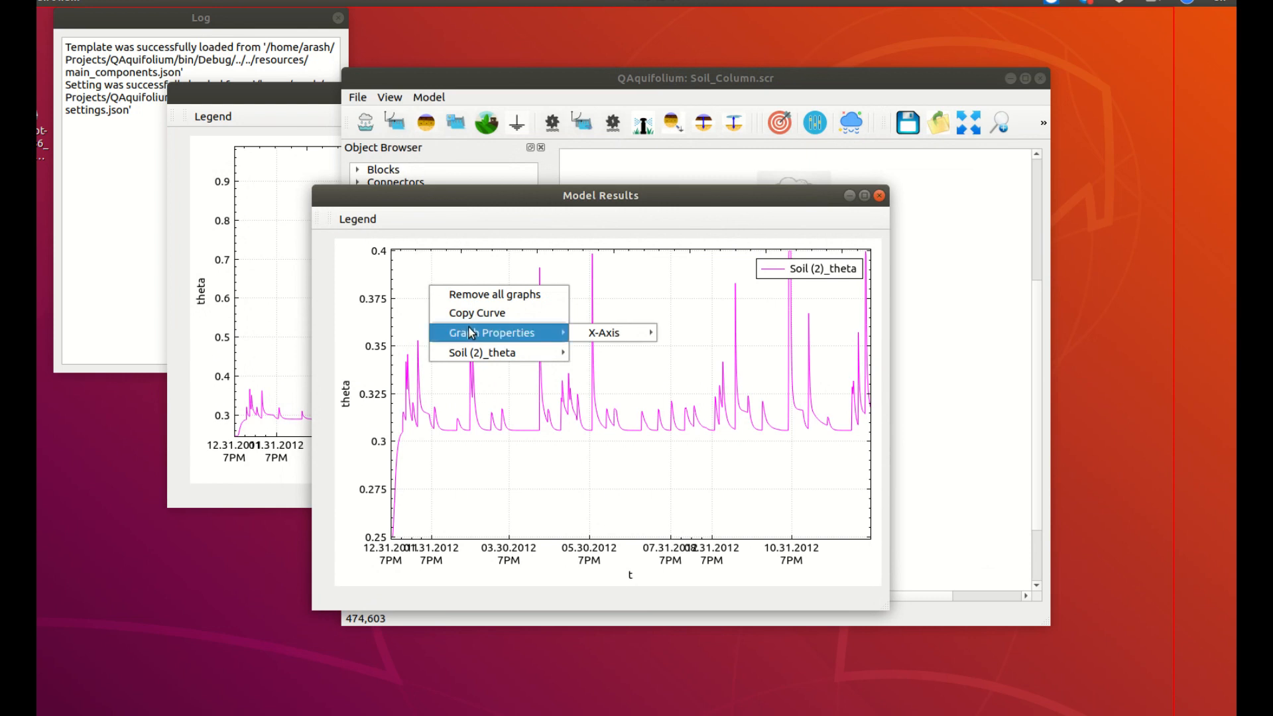
pyautogui.click(515, 308)
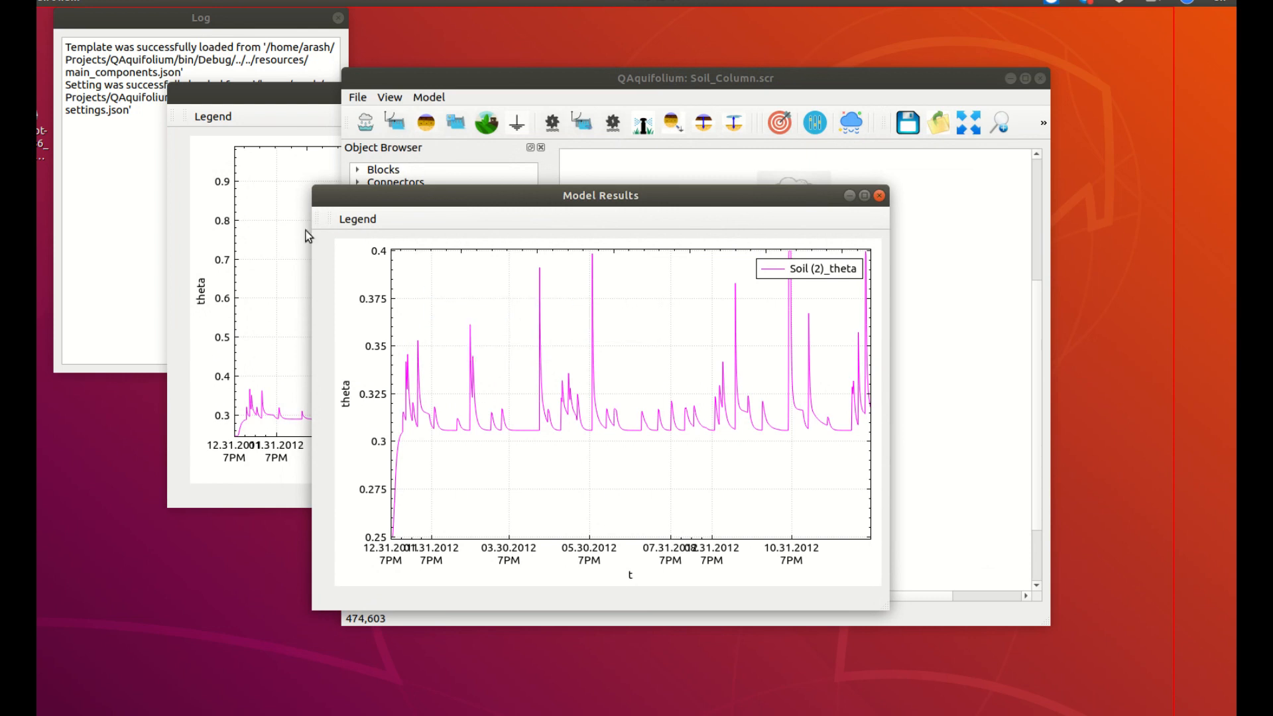
pyautogui.click(277, 237)
pyautogui.rightClick(292, 232)
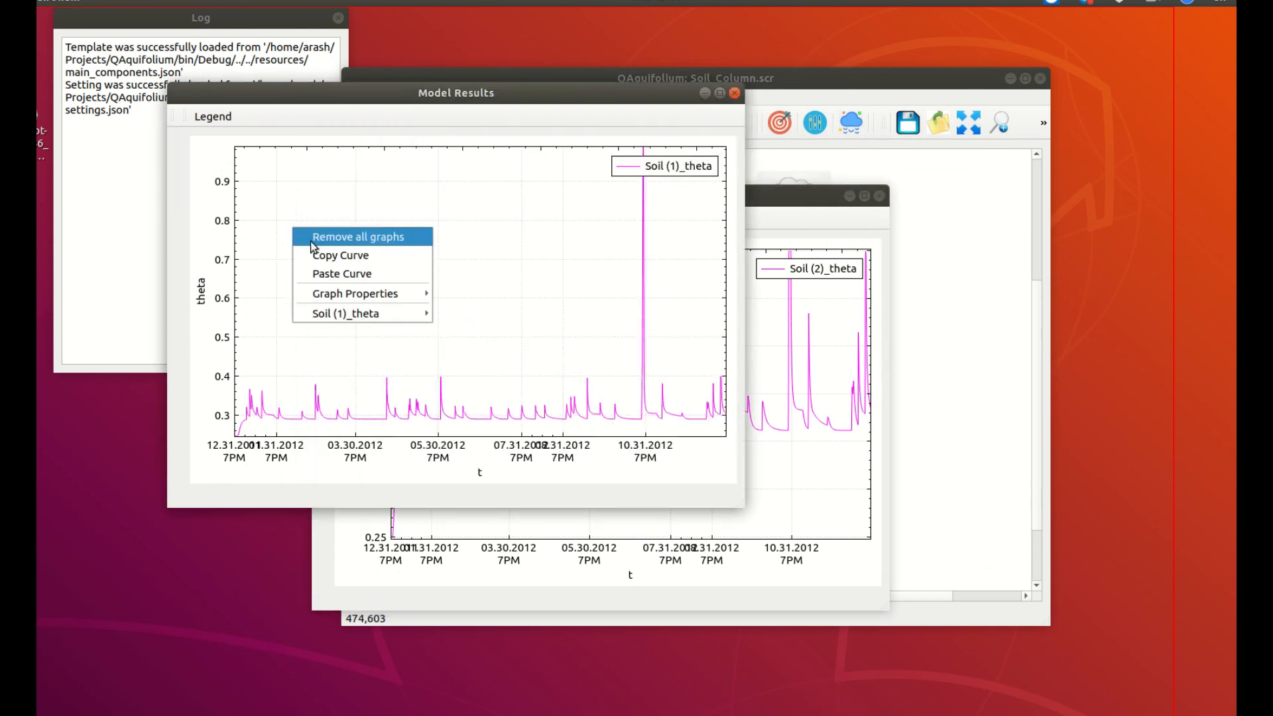
pyautogui.click(329, 277)
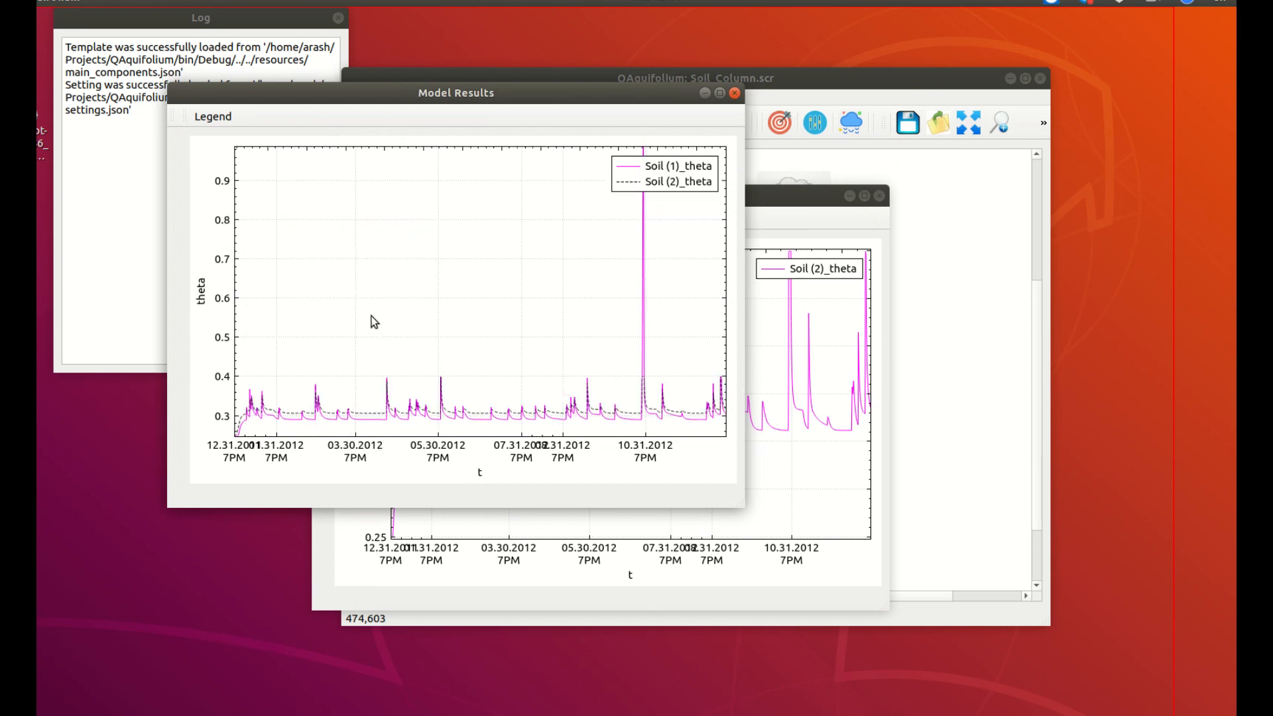
pyautogui.click(734, 94)
pyautogui.click(879, 196)
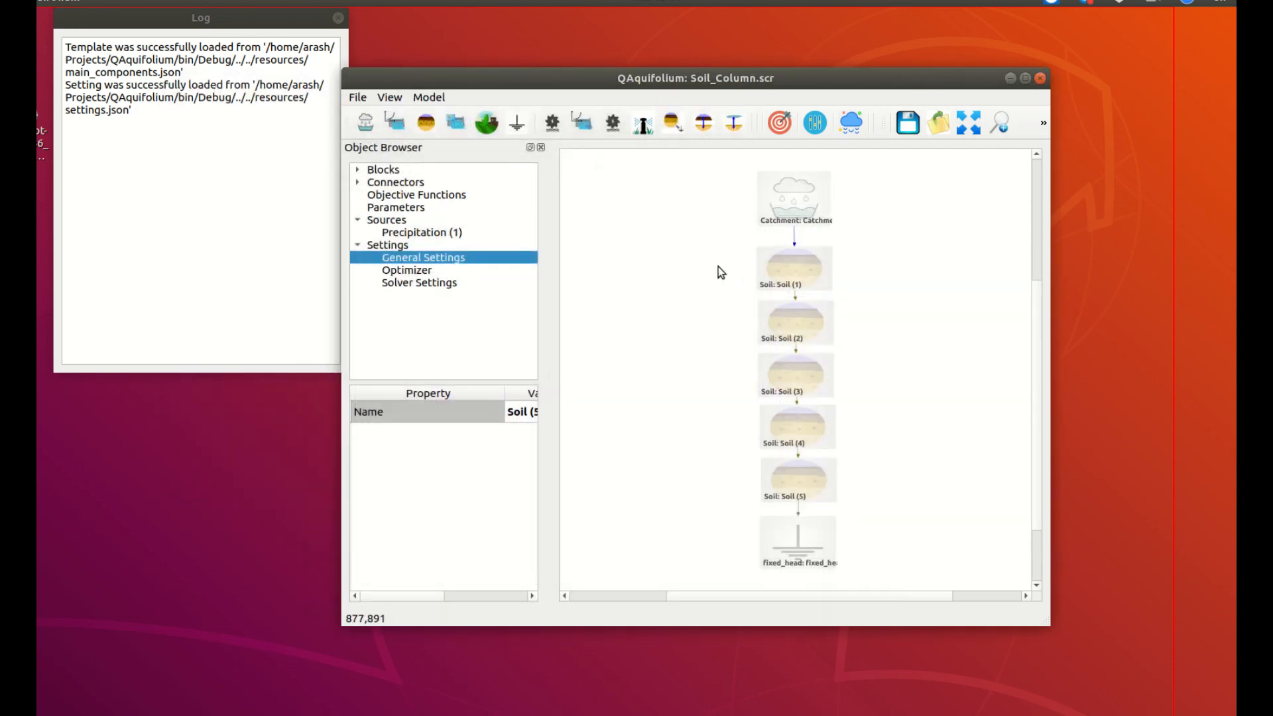